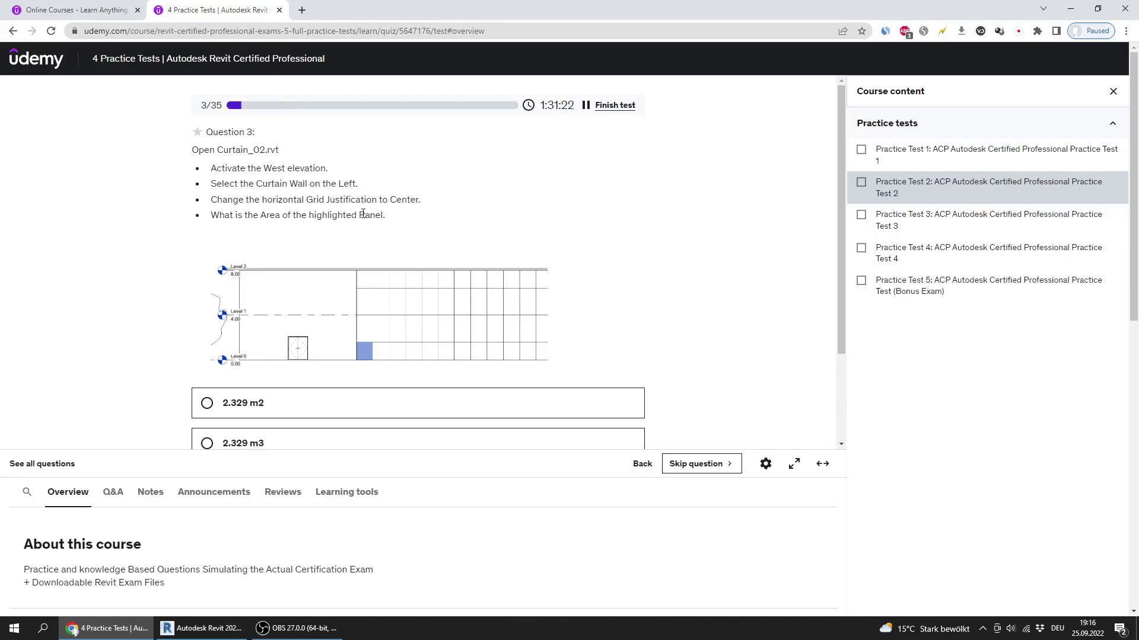
- Read question 3's curtain wall instructions and examine the enlarged elevation image to identify the highlighted panel
{"action": "left_click_drag", "start_coordinate": [228, 203], "coordinate": [431, 209]}
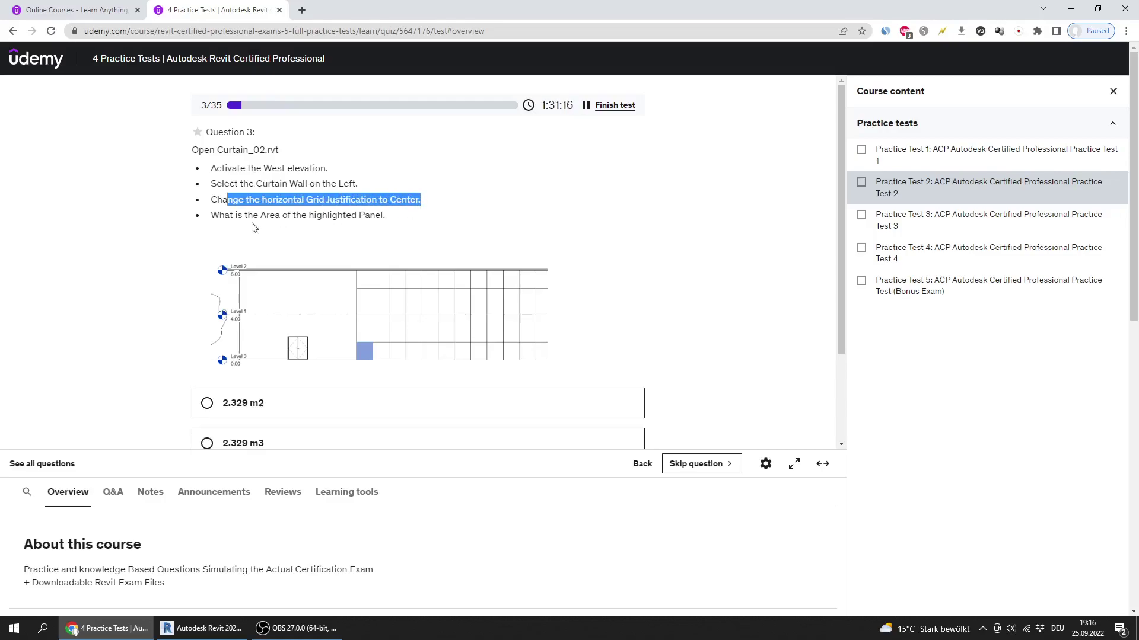
{"action": "left_click_drag", "start_coordinate": [242, 217], "coordinate": [398, 224]}
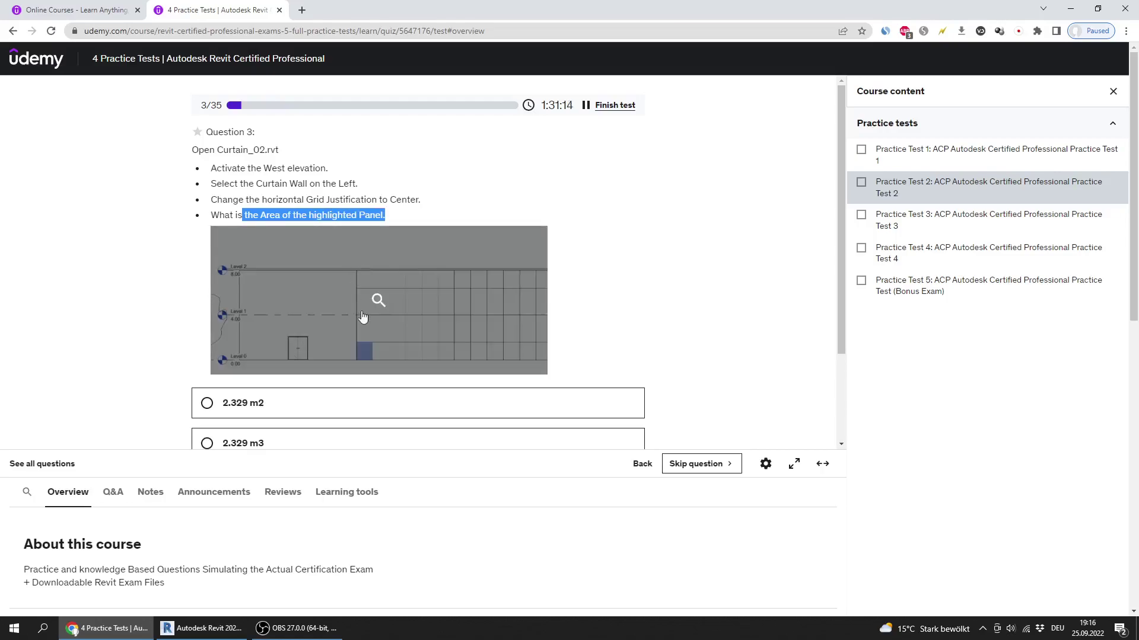
{"action": "left_click", "coordinate": [465, 323]}
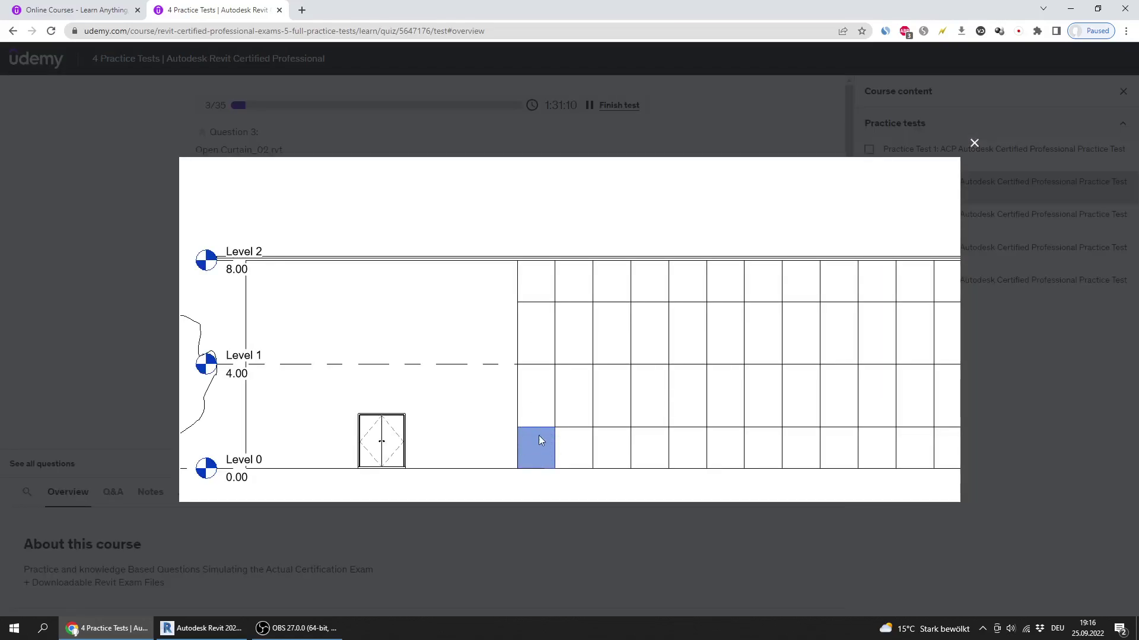
{"action": "left_click", "coordinate": [973, 149]}
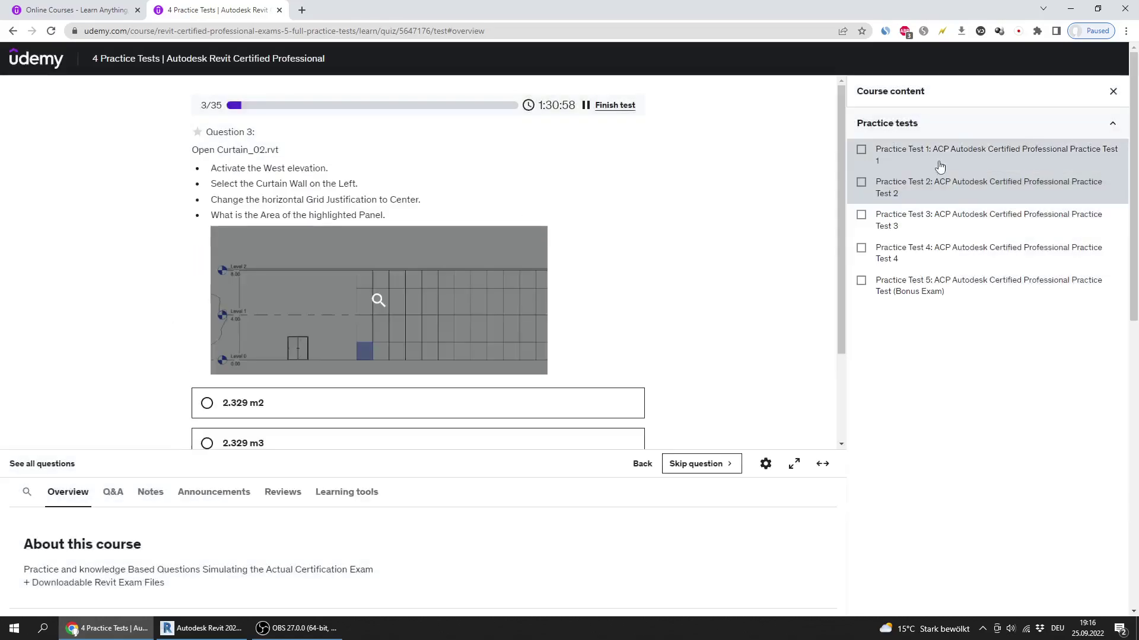
{"action": "left_click", "coordinate": [326, 321]}
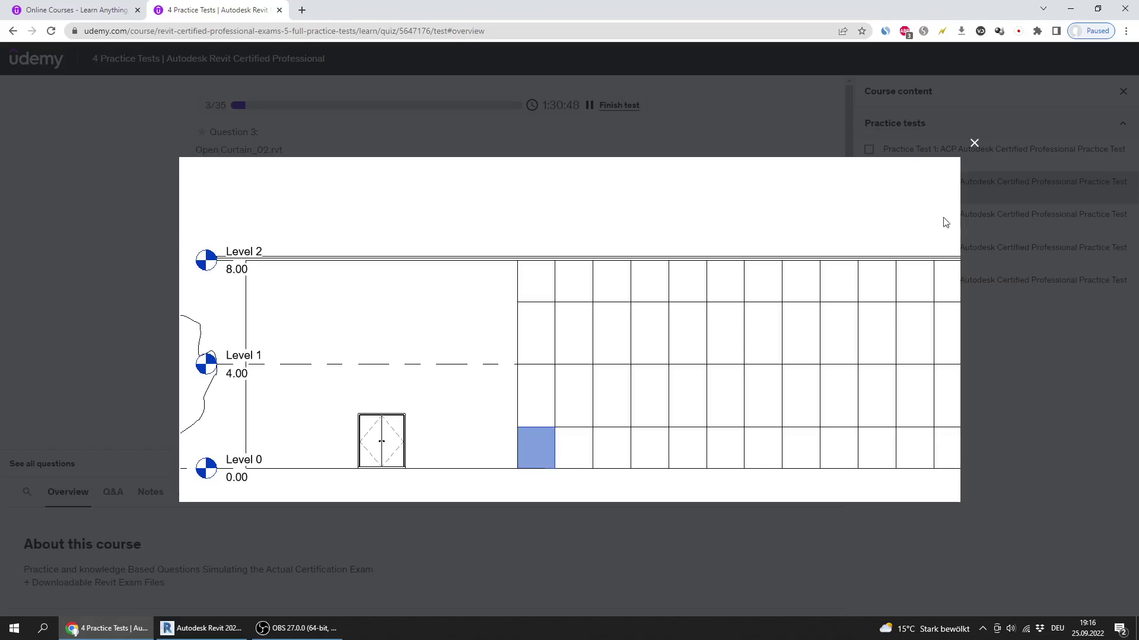
{"action": "left_click", "coordinate": [973, 143]}
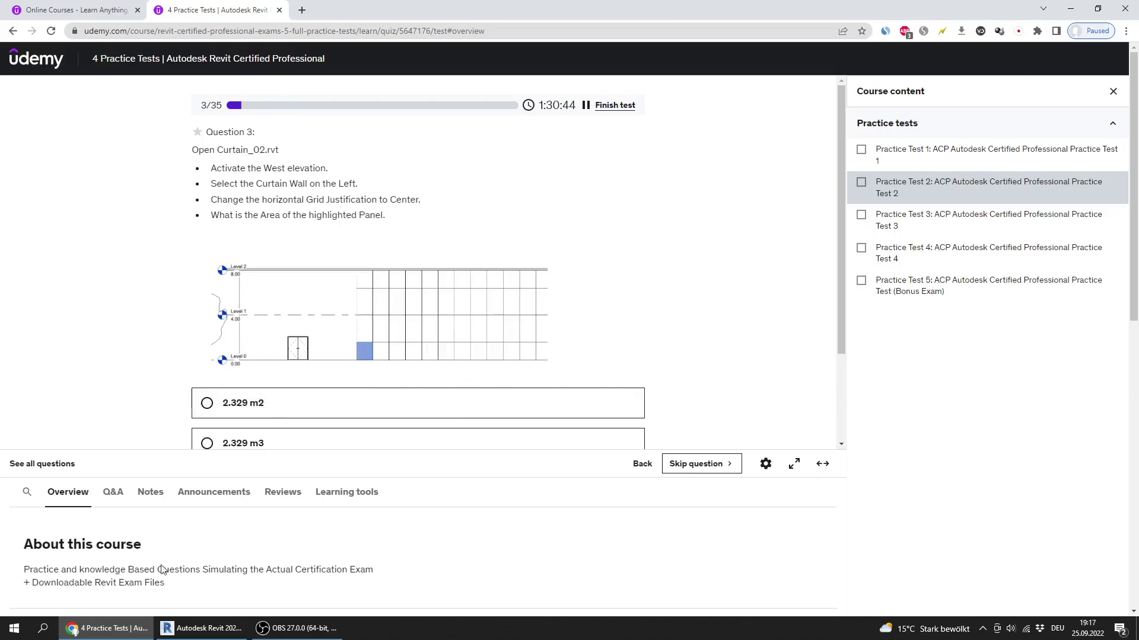
- Switch to Revit and close the Rooms_01 project without saving changes
{"action": "left_click", "coordinate": [203, 629]}
{"action": "left_click", "coordinate": [436, 109]}
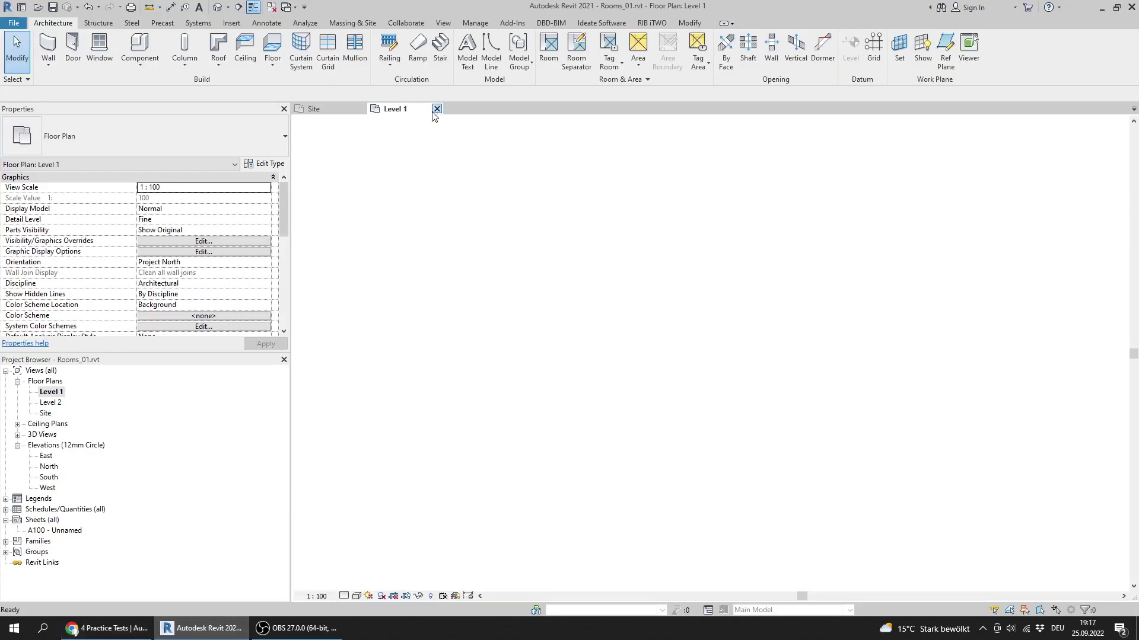
{"action": "left_click", "coordinate": [587, 315]}
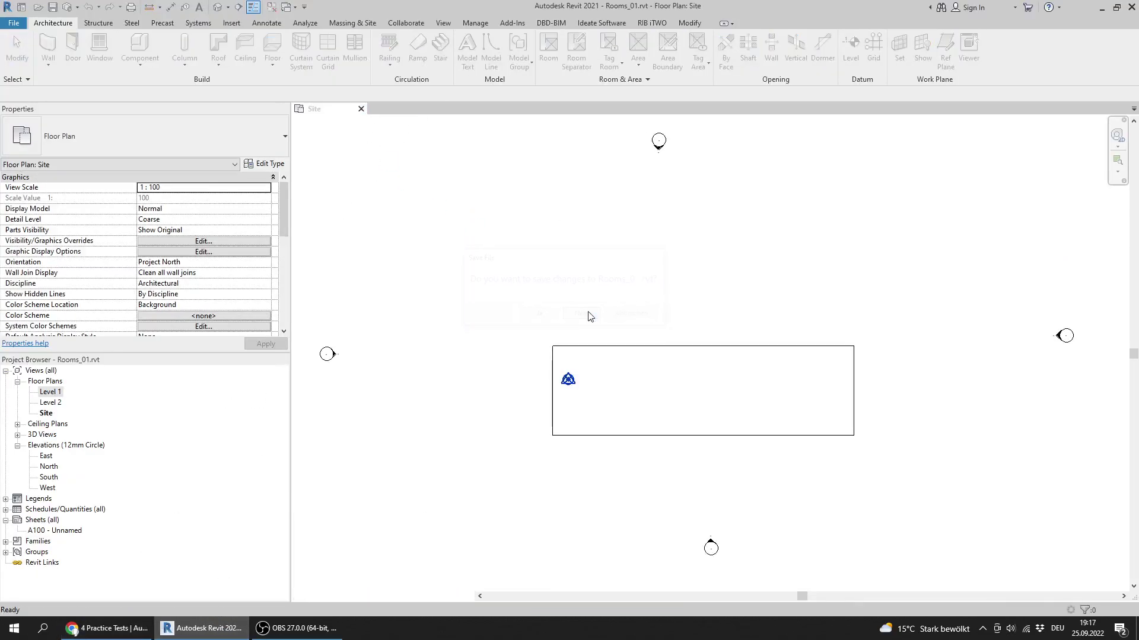
- Open the project file Curtain_02.rvt from the Practice Test 2 folder, checking the file name in question 3
{"action": "left_click", "coordinate": [107, 144]}
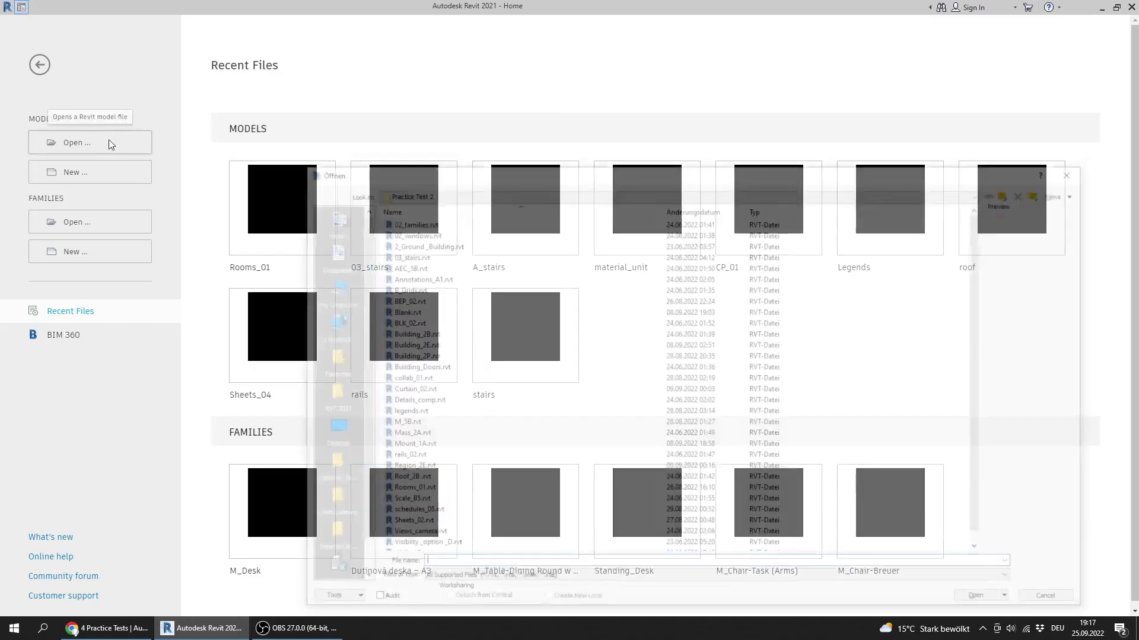
{"action": "left_click", "coordinate": [107, 628]}
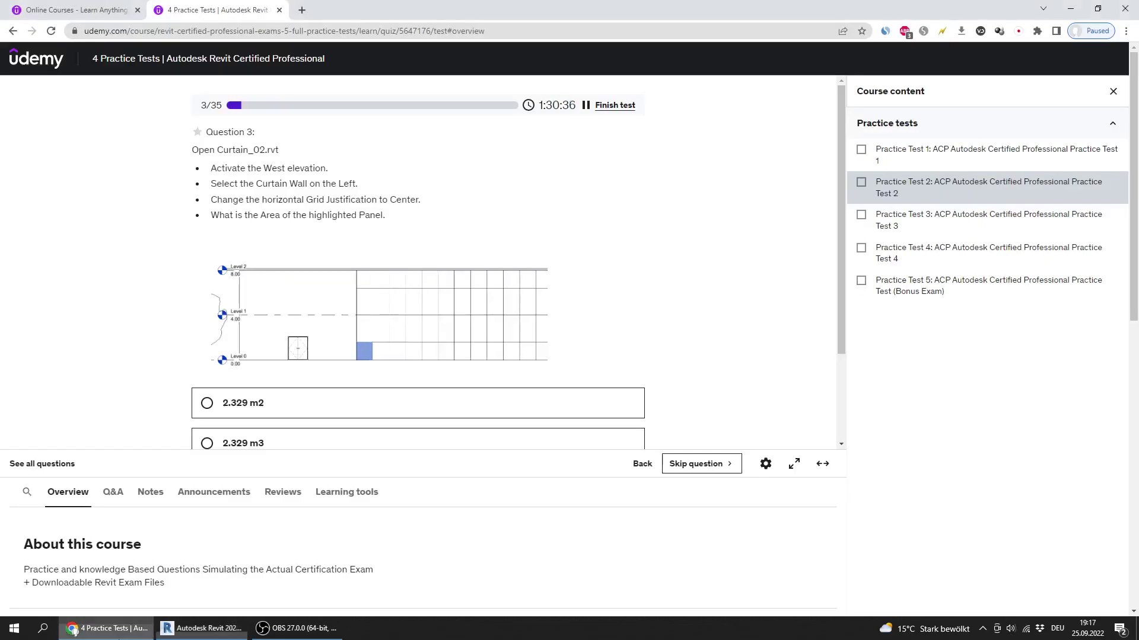
{"action": "left_click", "coordinate": [202, 628]}
{"action": "left_click", "coordinate": [418, 313]}
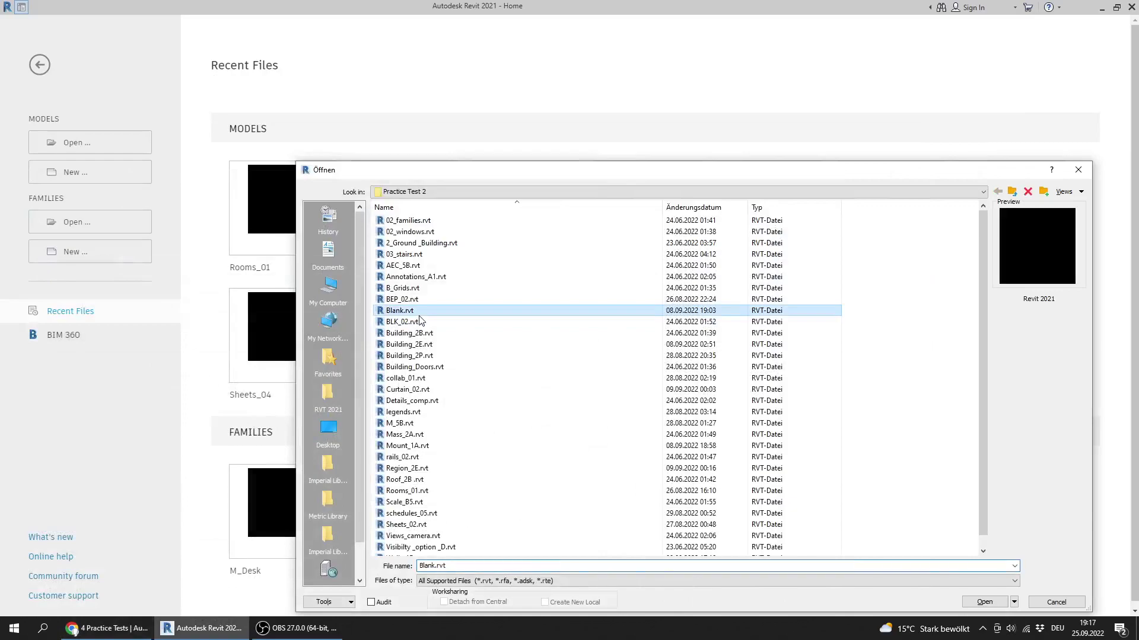
{"action": "left_click", "coordinate": [419, 390]}
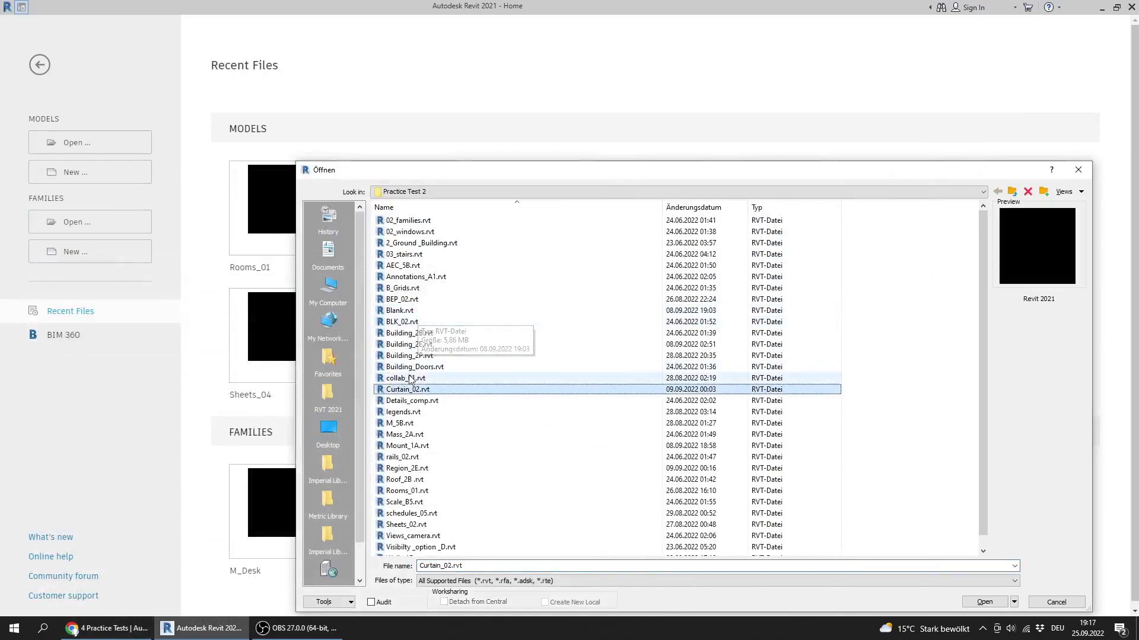
{"action": "double_click", "coordinate": [418, 390]}
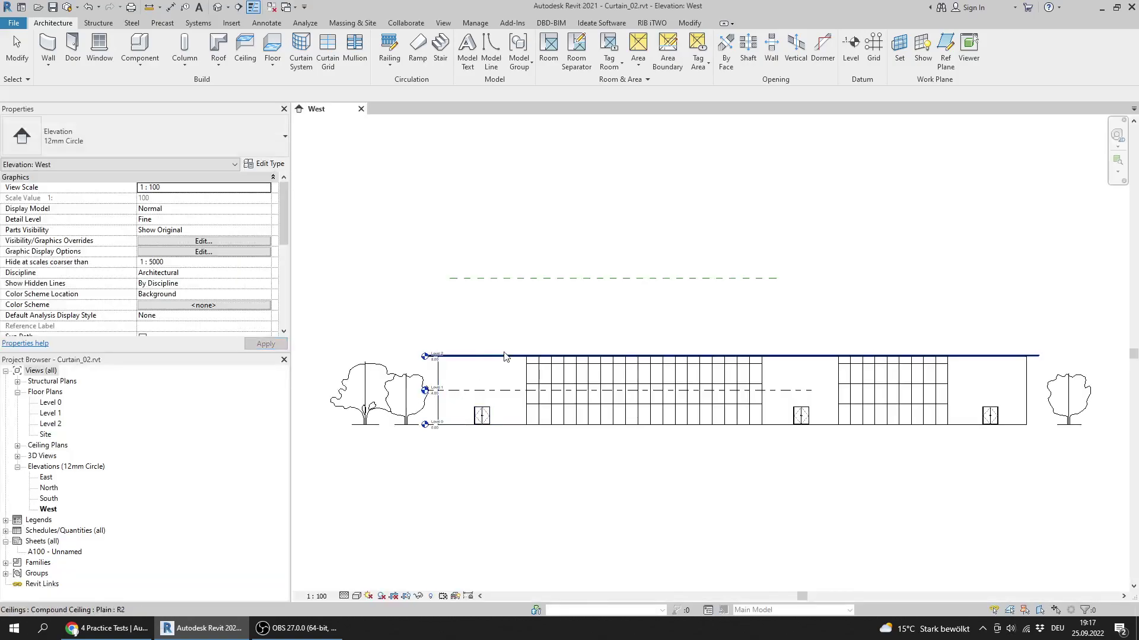
- Check in the browser which elevation and curtain wall question 3 asks for, and return to Revit
{"action": "left_click", "coordinate": [126, 638]}
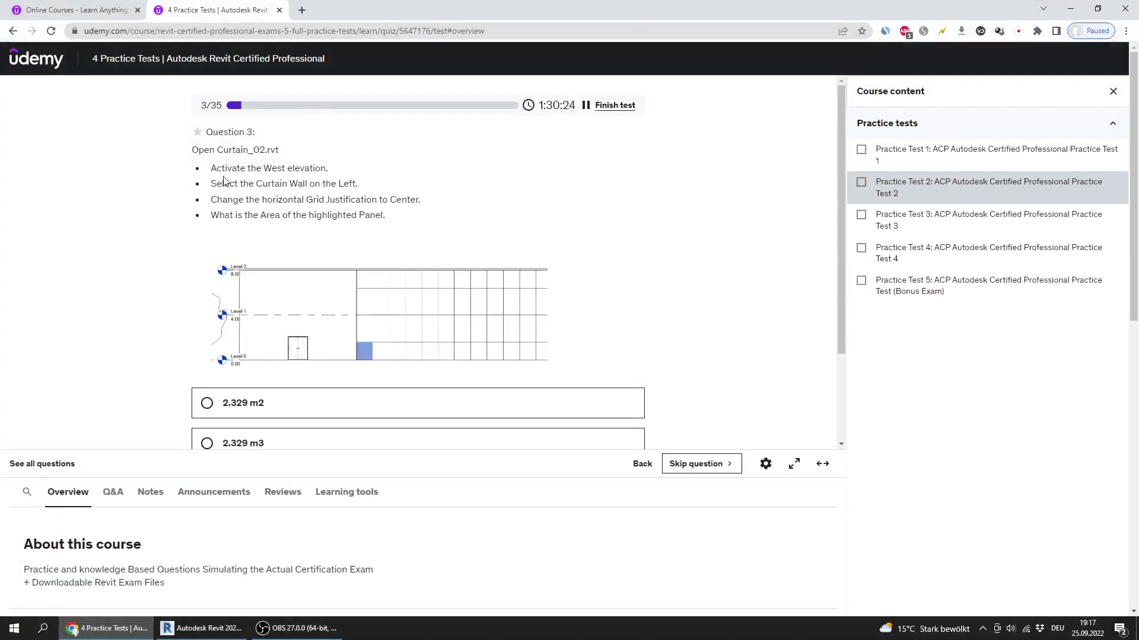
{"action": "left_click_drag", "start_coordinate": [217, 188], "coordinate": [251, 169]}
{"action": "left_click", "coordinate": [194, 628]}
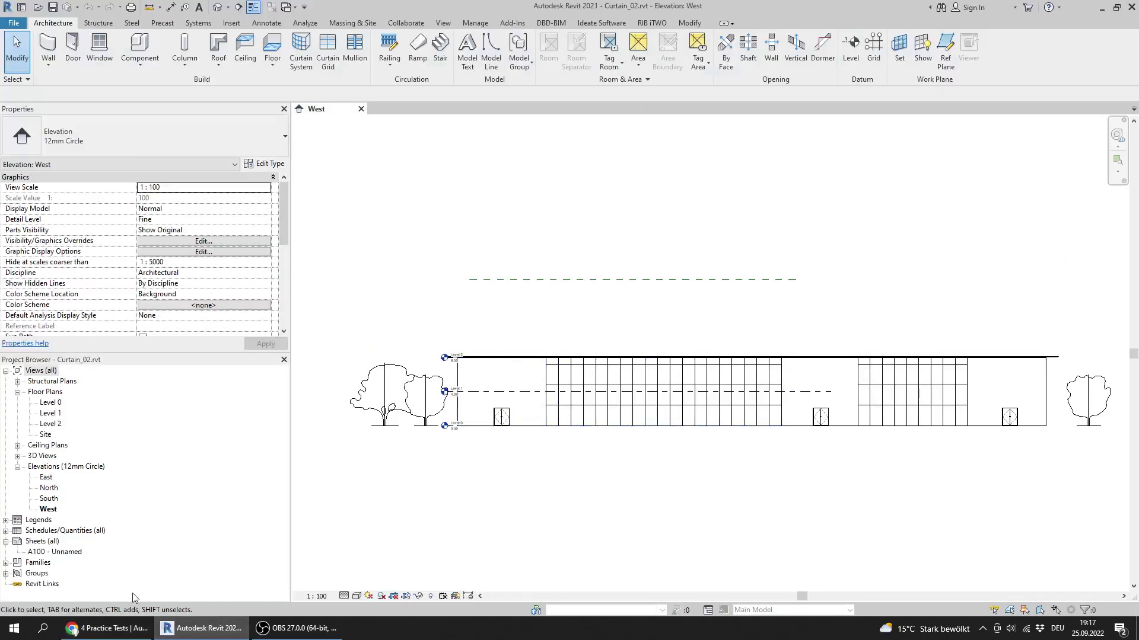
{"action": "left_click", "coordinate": [138, 628]}
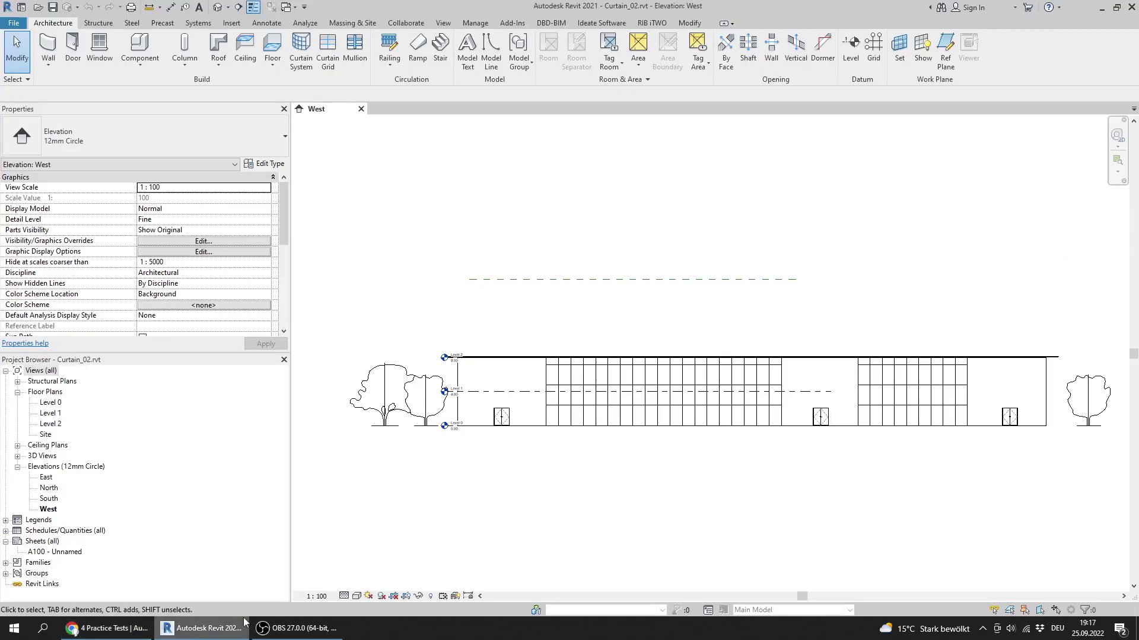
{"action": "left_click", "coordinate": [204, 628]}
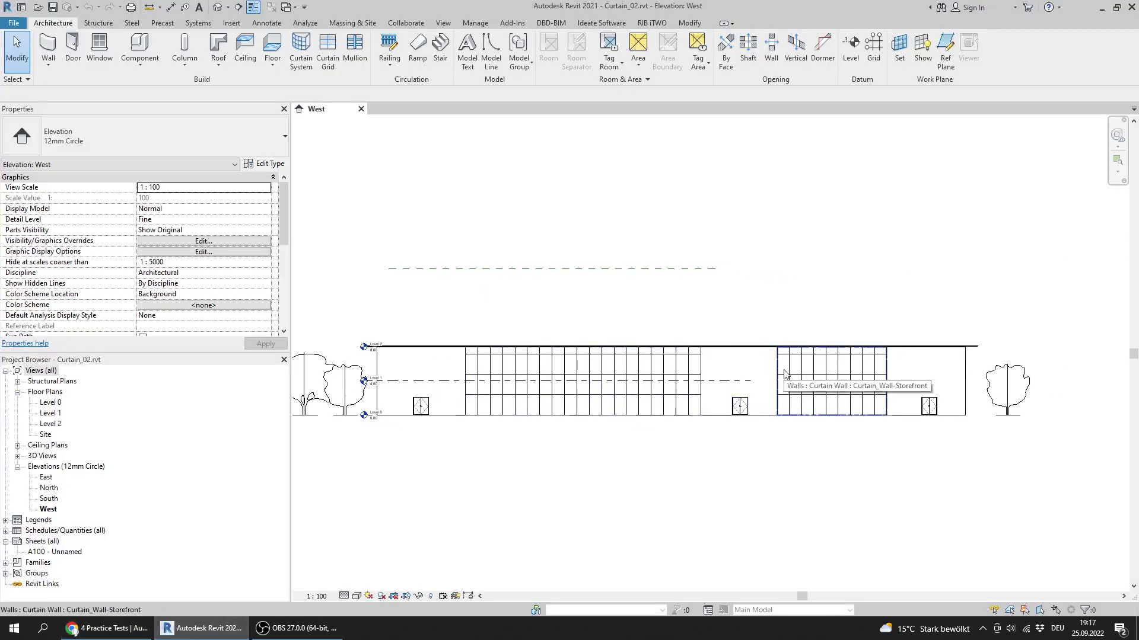
- Set the horizontal grid justification of the left curtain wall in the West elevation to Center, following question 3
{"action": "scroll", "coordinate": [516, 380], "scroll_direction": "up", "scroll_amount": 3}
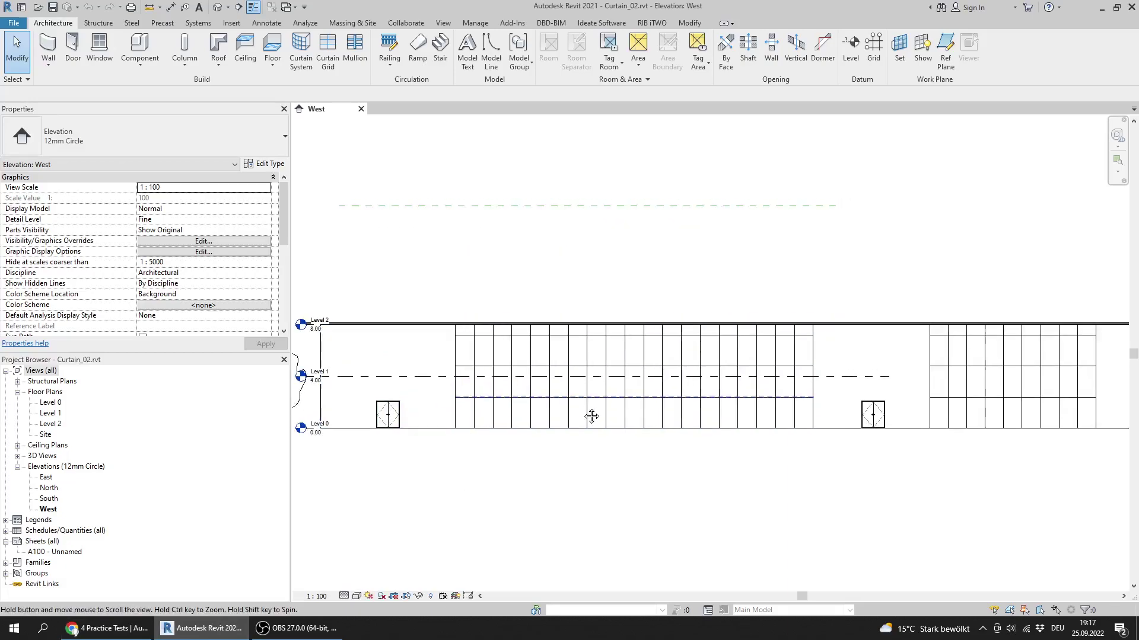
{"action": "left_click", "coordinate": [527, 396]}
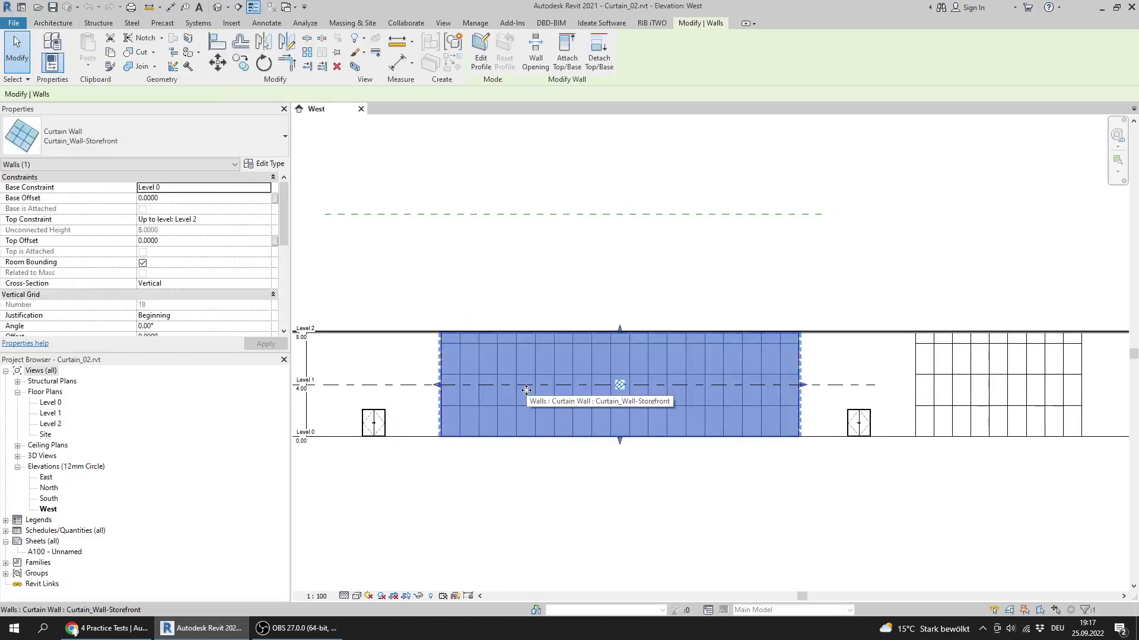
{"action": "left_click", "coordinate": [106, 628]}
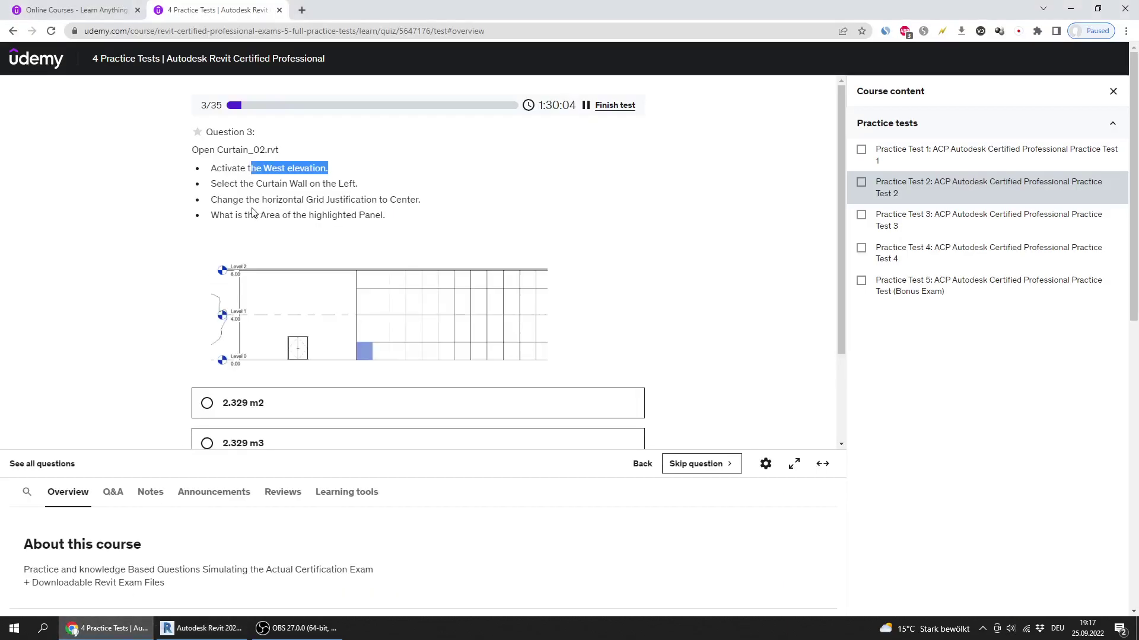
{"action": "left_click_drag", "start_coordinate": [261, 199], "coordinate": [421, 200]}
{"action": "left_click", "coordinate": [72, 629]}
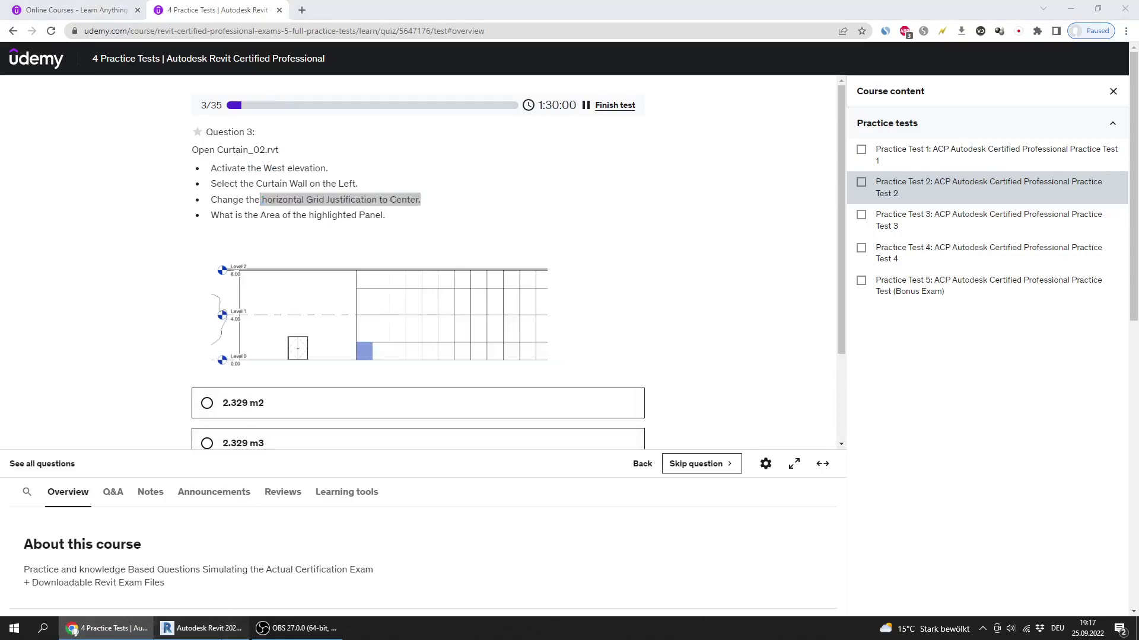
{"action": "left_click_drag", "start_coordinate": [285, 207], "coordinate": [284, 243]}
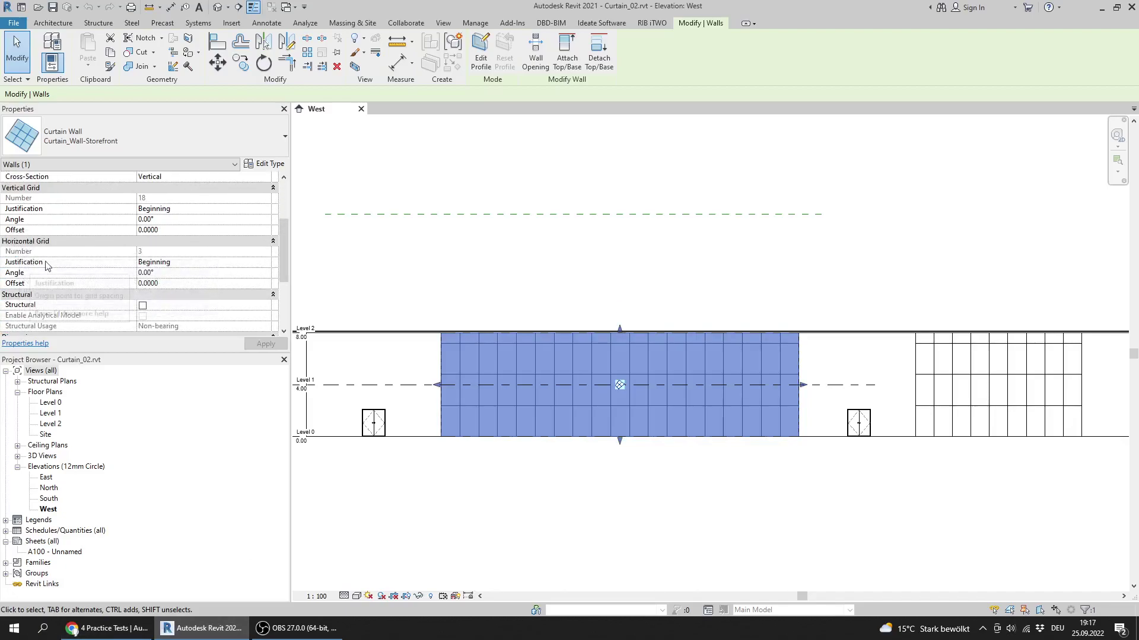
{"action": "left_click", "coordinate": [265, 262]}
{"action": "left_click", "coordinate": [264, 262]}
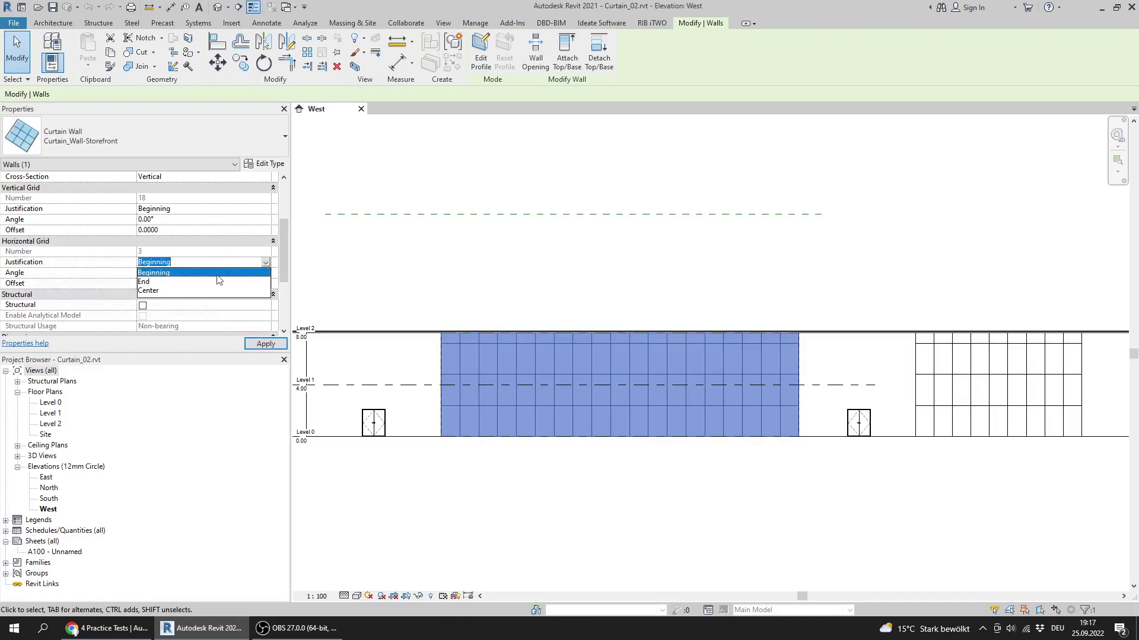
{"action": "left_click", "coordinate": [148, 291]}
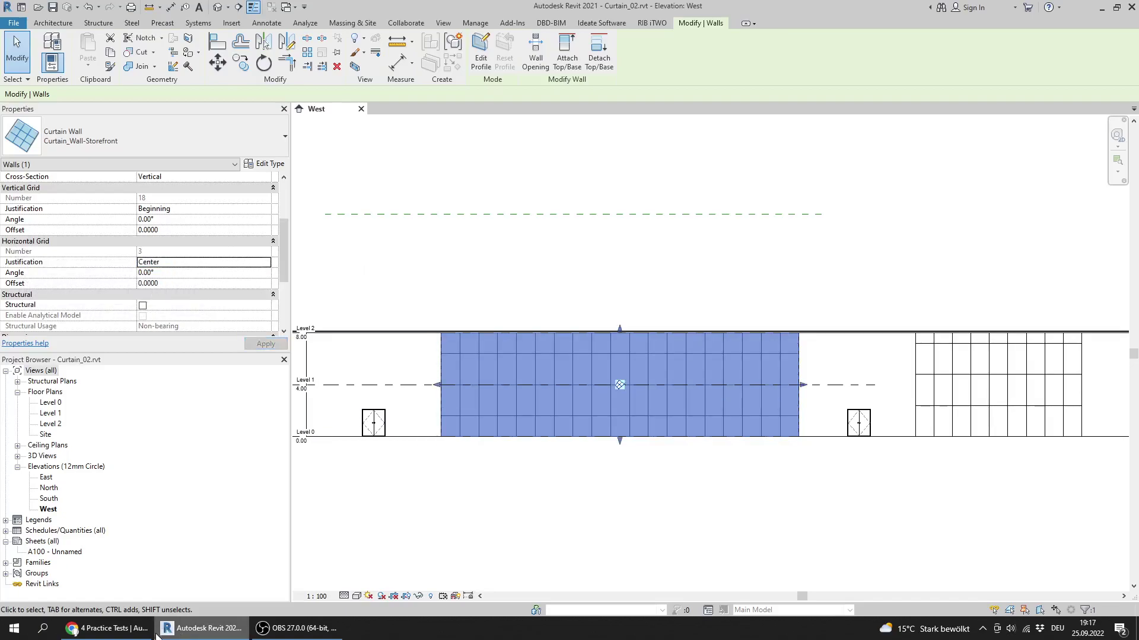
- Select the bottom-left glazed panel of the left curtain wall to read its area, as asked in question 3
{"action": "left_click", "coordinate": [145, 630]}
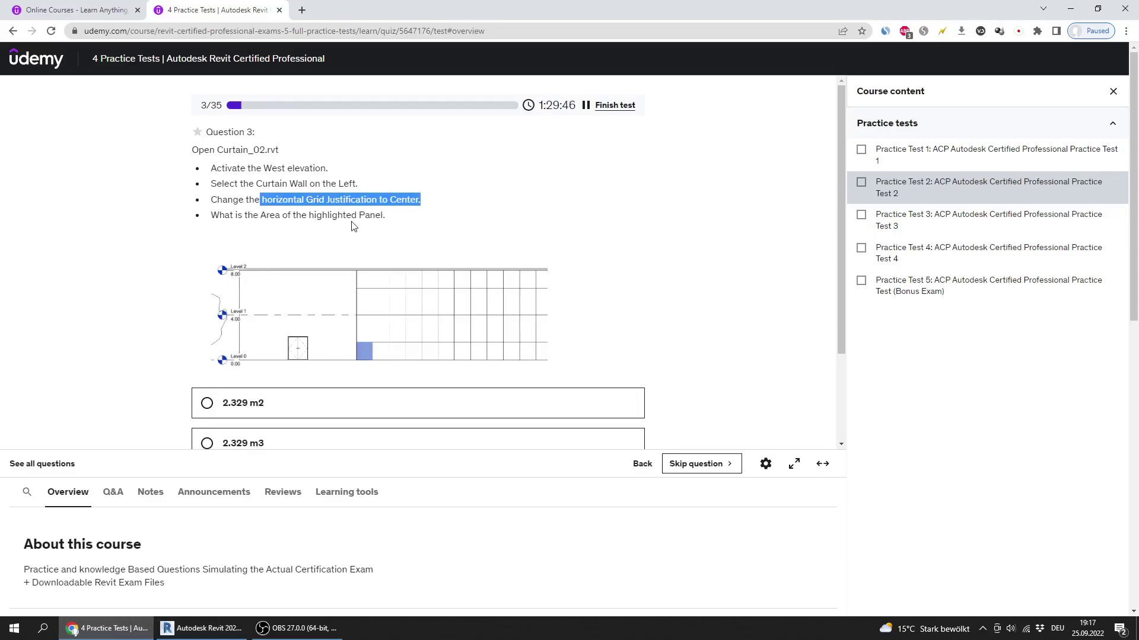
{"action": "left_click", "coordinate": [201, 628]}
{"action": "left_click", "coordinate": [517, 520]}
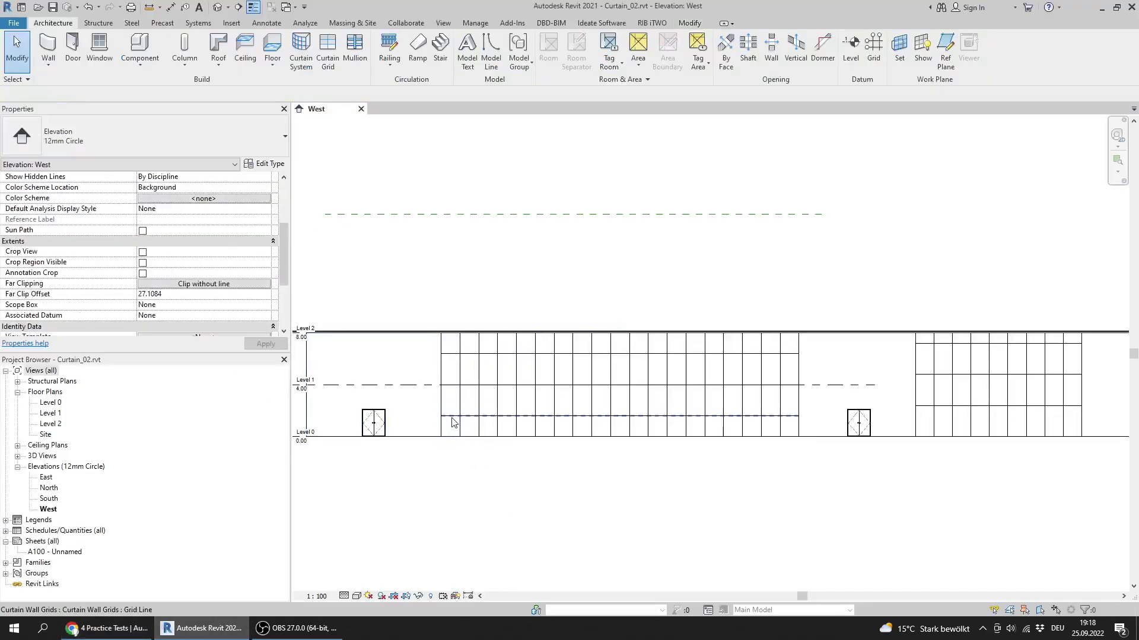
{"action": "scroll", "coordinate": [436, 439], "scroll_direction": "up", "scroll_amount": 5}
{"action": "scroll", "coordinate": [414, 404], "scroll_direction": "up", "scroll_amount": 3}
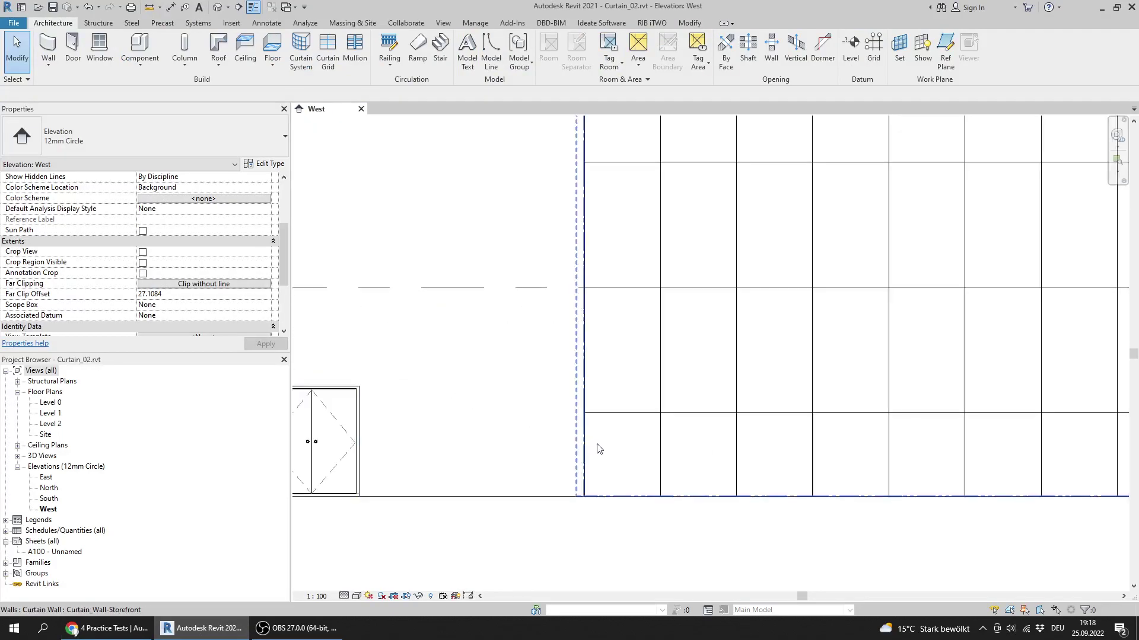
{"action": "key", "text": "Tab"}
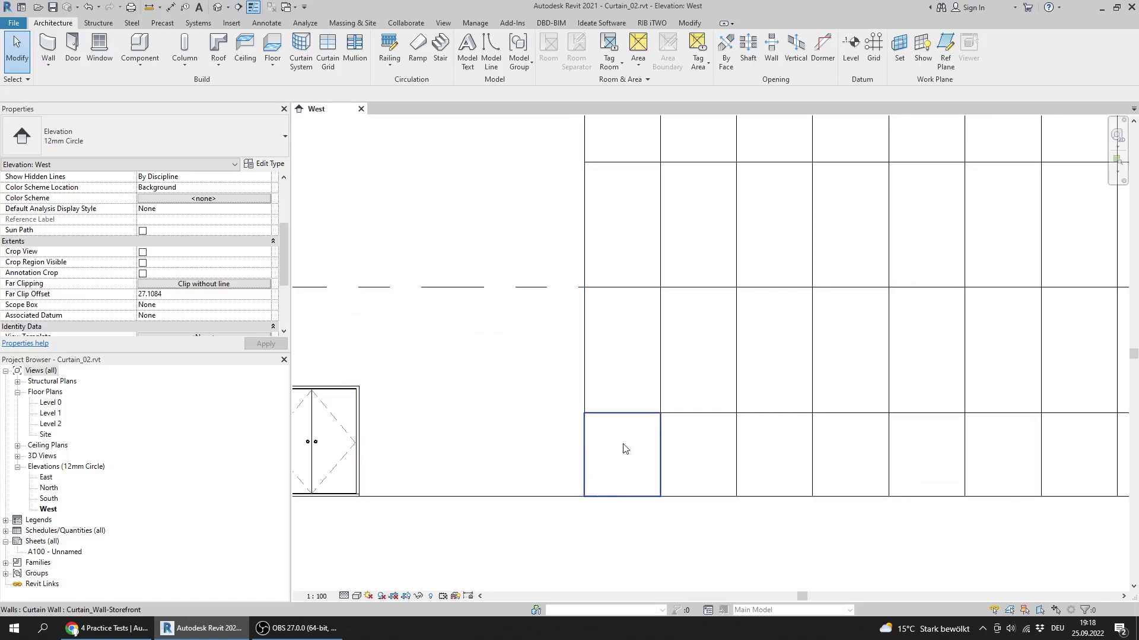
{"action": "left_click", "coordinate": [624, 448]}
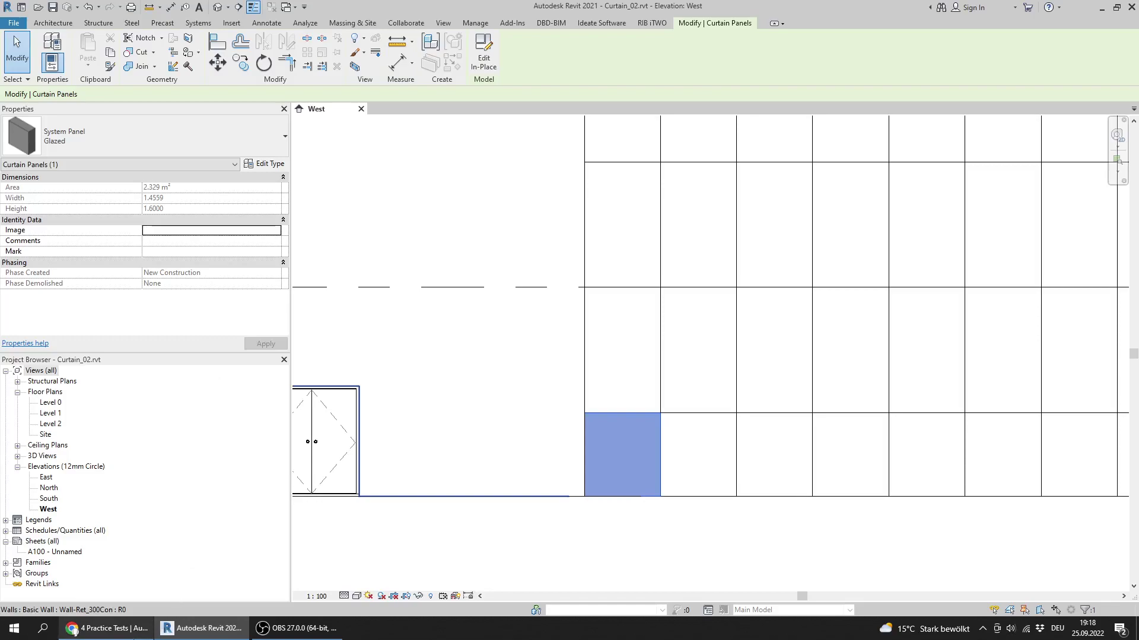
- Switch to the practice test in the browser and answer question 3 with 2.329 m3
{"action": "left_click", "coordinate": [106, 578]}
{"action": "scroll", "coordinate": [164, 323], "scroll_direction": "down", "scroll_amount": 2}
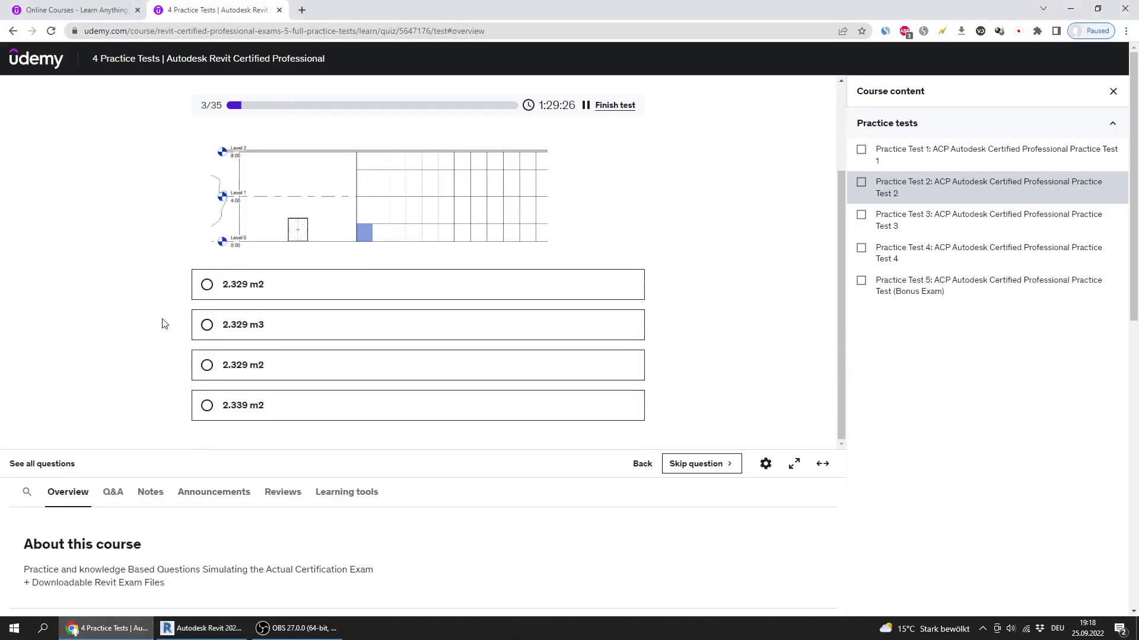
{"action": "left_click", "coordinate": [217, 330]}
{"action": "scroll", "coordinate": [141, 335], "scroll_direction": "up", "scroll_amount": 2}
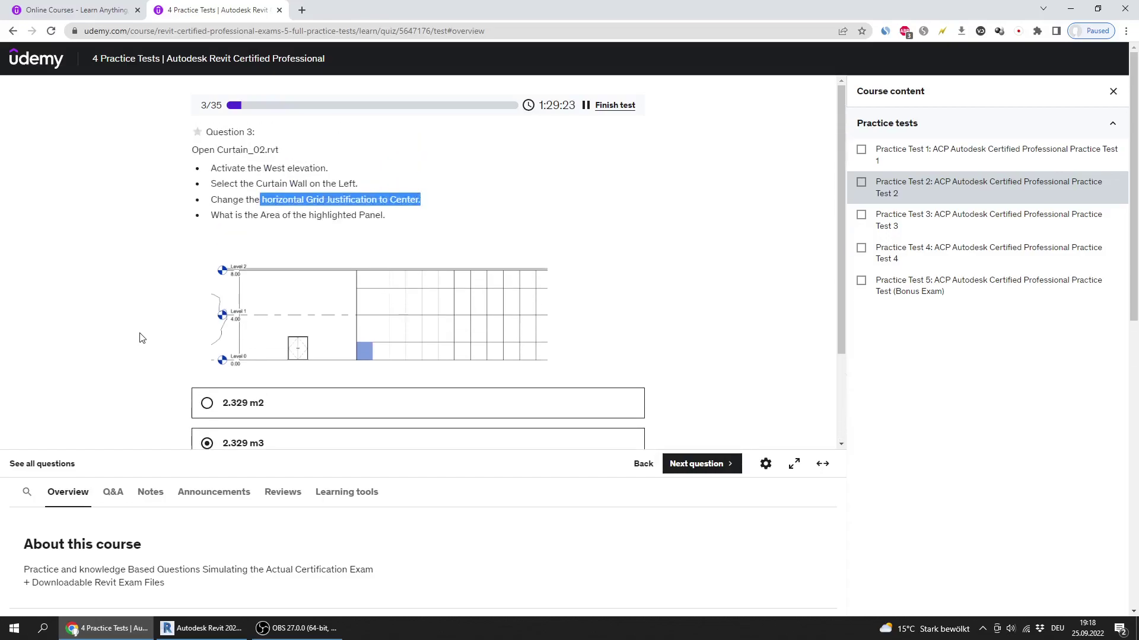
- Close the Curtain_02 project in Revit without saving and return to the practice test in the browser
{"action": "left_click", "coordinate": [201, 628]}
{"action": "left_click", "coordinate": [361, 109]}
{"action": "left_click", "coordinate": [582, 315]}
{"action": "left_click", "coordinate": [124, 631]}
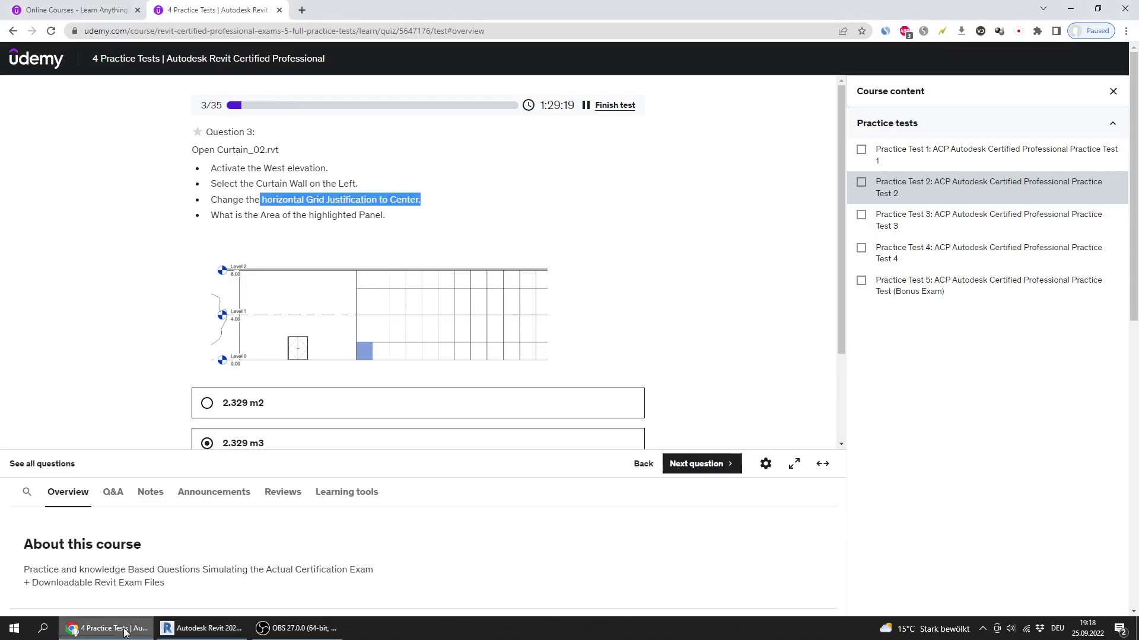
- Read question 4 about the warnings in BEP_02.rvt and go back to question 3
{"action": "left_click", "coordinate": [688, 464]}
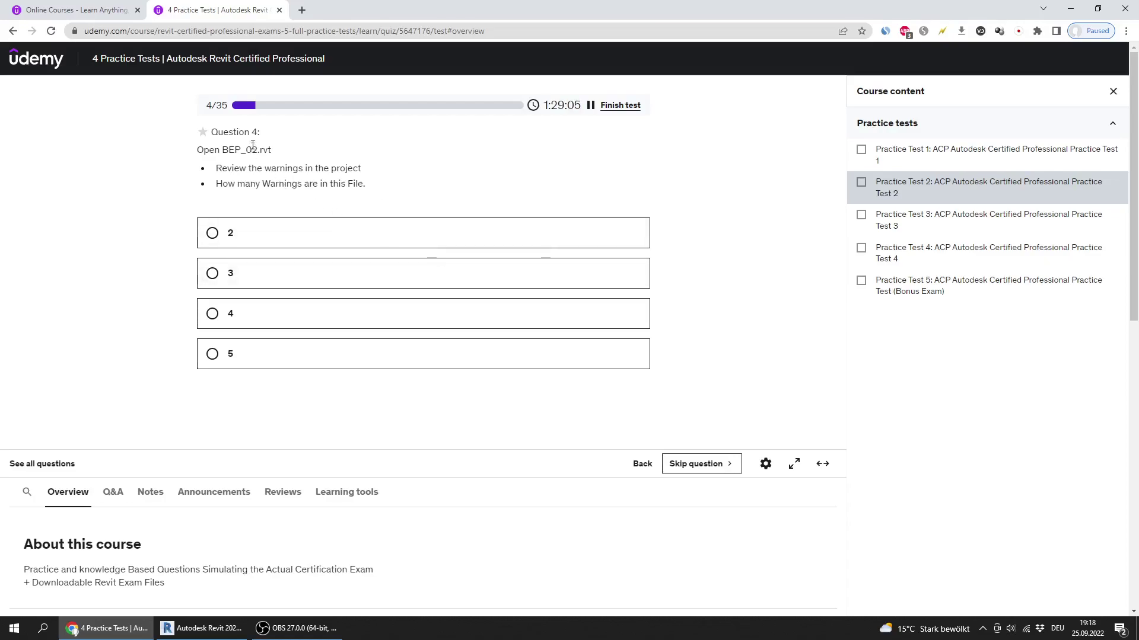
{"action": "left_click_drag", "start_coordinate": [261, 131], "coordinate": [211, 131]}
{"action": "left_click_drag", "start_coordinate": [379, 185], "coordinate": [308, 184]}
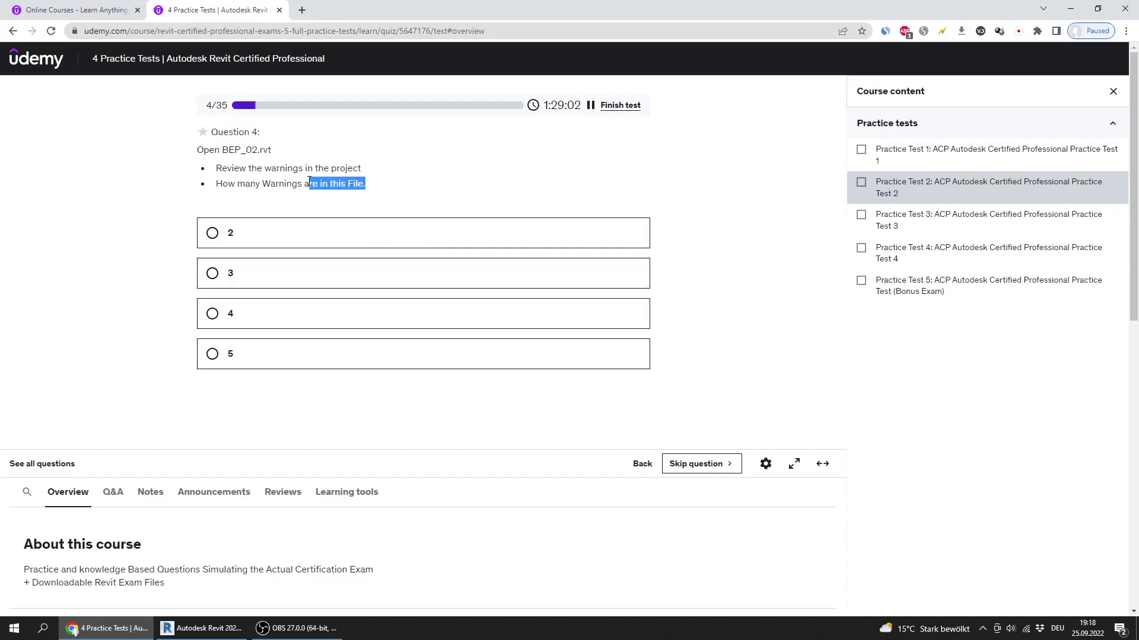
{"action": "left_click", "coordinate": [642, 463]}
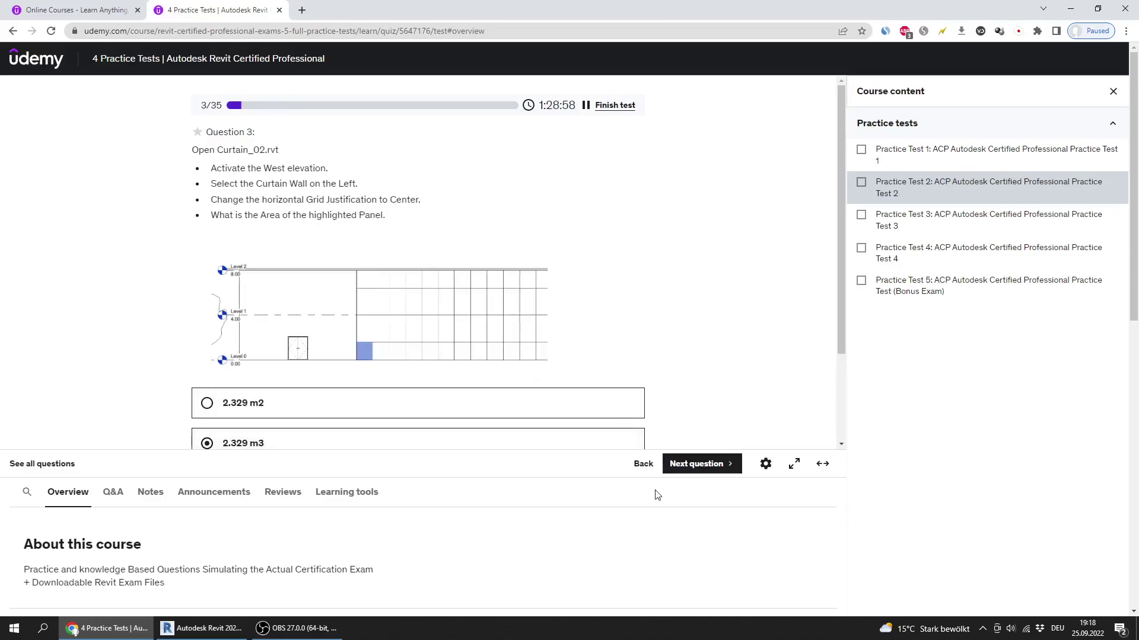
- Page back through questions 2 and 1 of the practice test to reread their tasks, and return through question 3 to question 4
{"action": "left_click", "coordinate": [644, 465]}
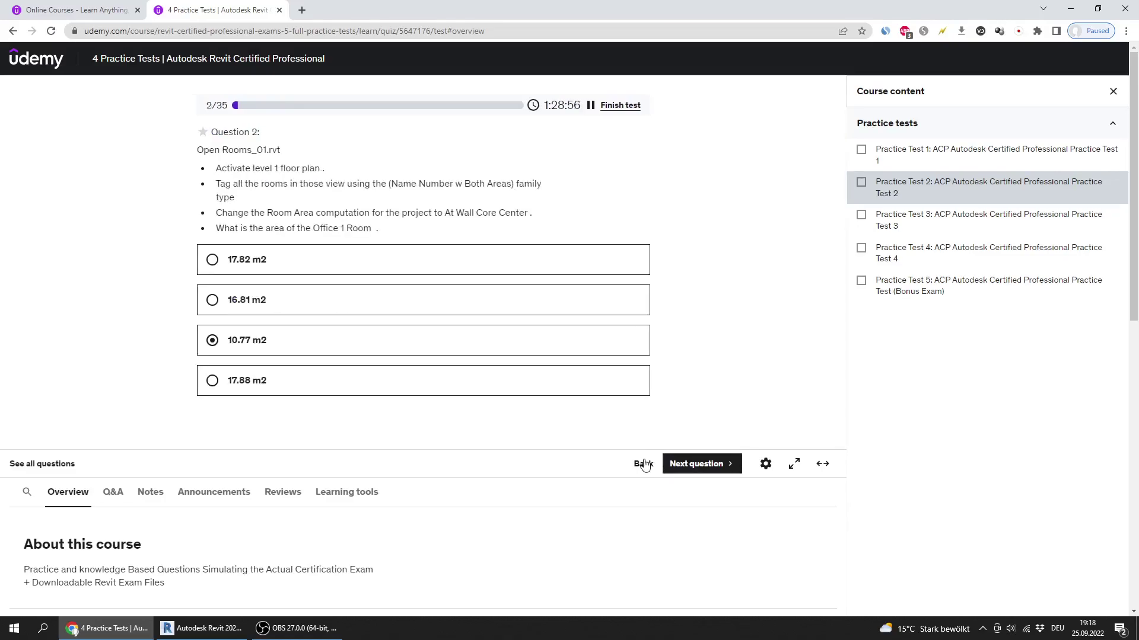
{"action": "left_click", "coordinate": [643, 464]}
{"action": "scroll", "coordinate": [270, 198], "scroll_direction": "down", "scroll_amount": 1}
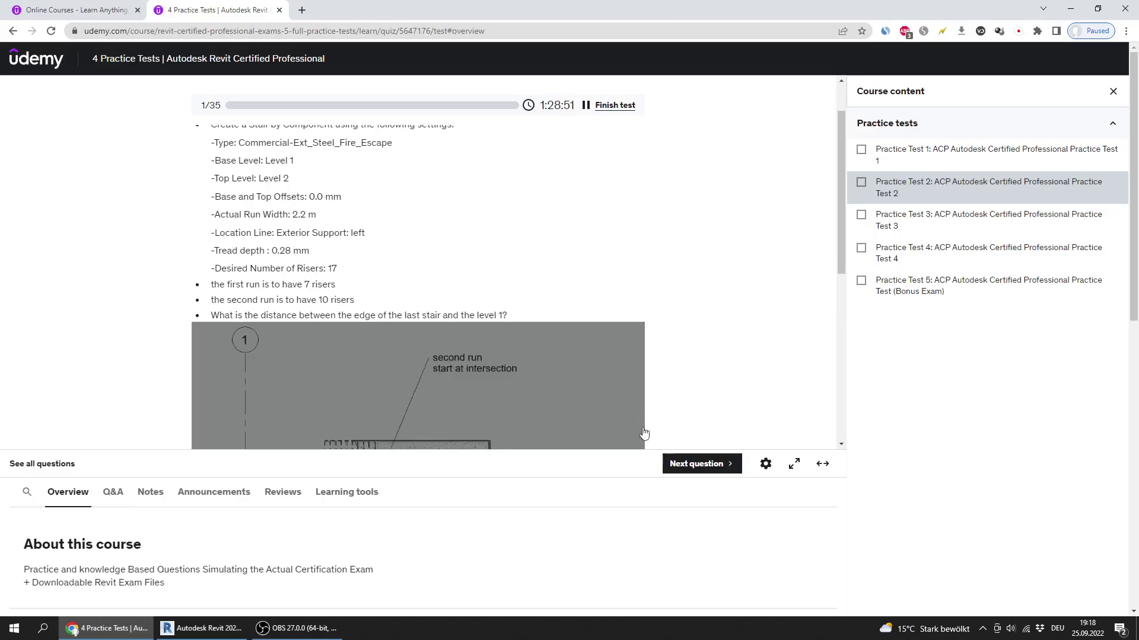
{"action": "left_click", "coordinate": [694, 467]}
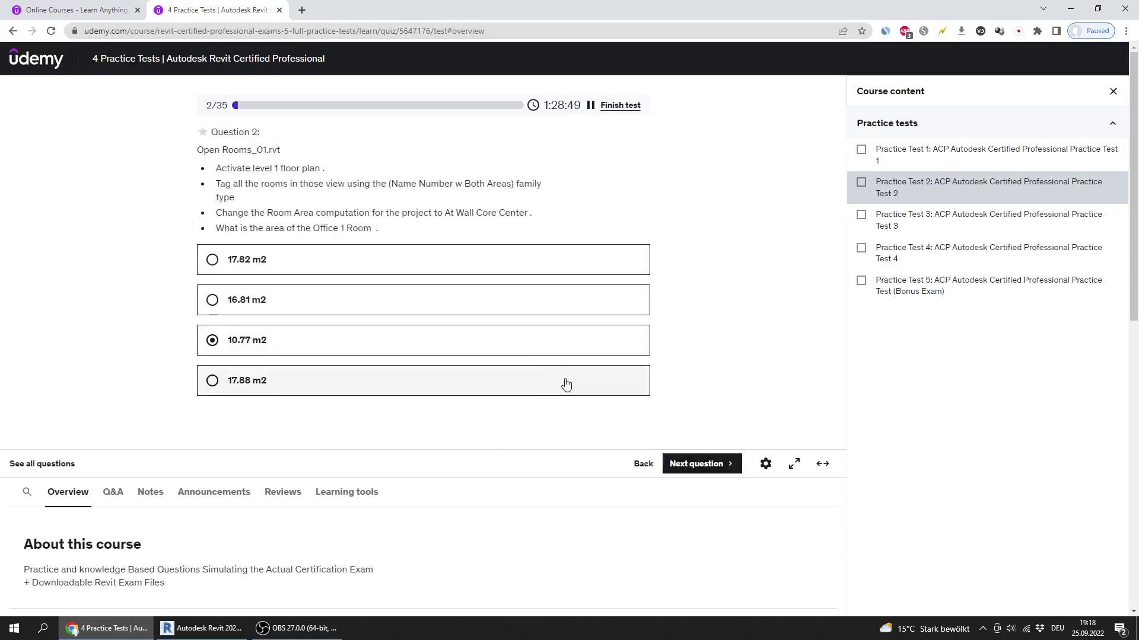
{"action": "double_click", "coordinate": [236, 149]}
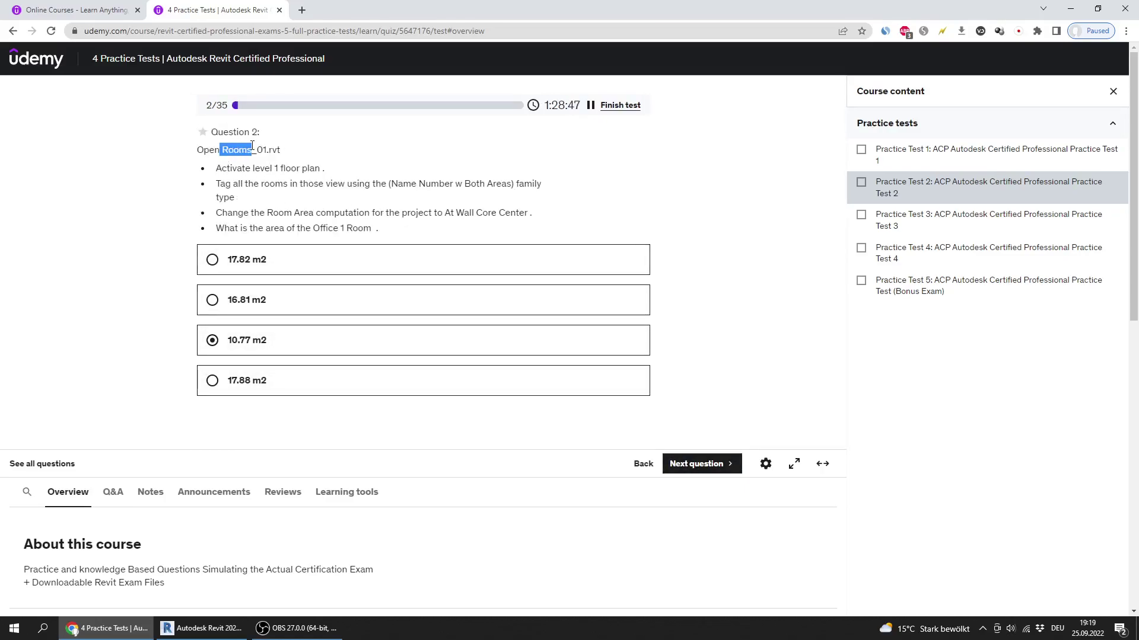
{"action": "left_click", "coordinate": [691, 464]}
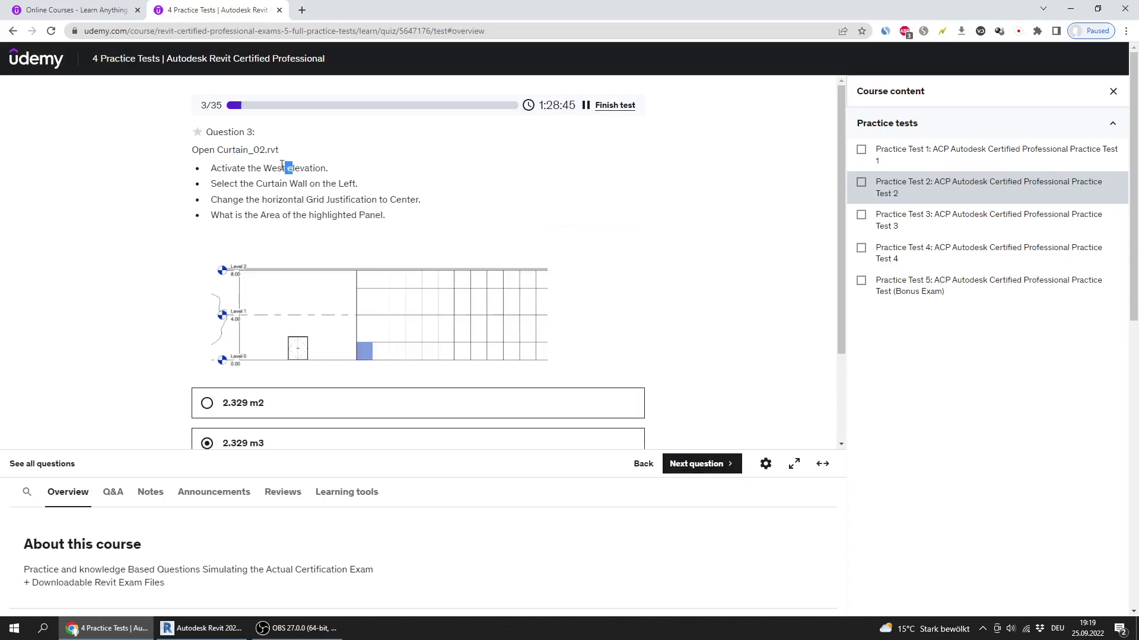
{"action": "left_click_drag", "start_coordinate": [293, 169], "coordinate": [216, 169]}
{"action": "left_click", "coordinate": [723, 463]}
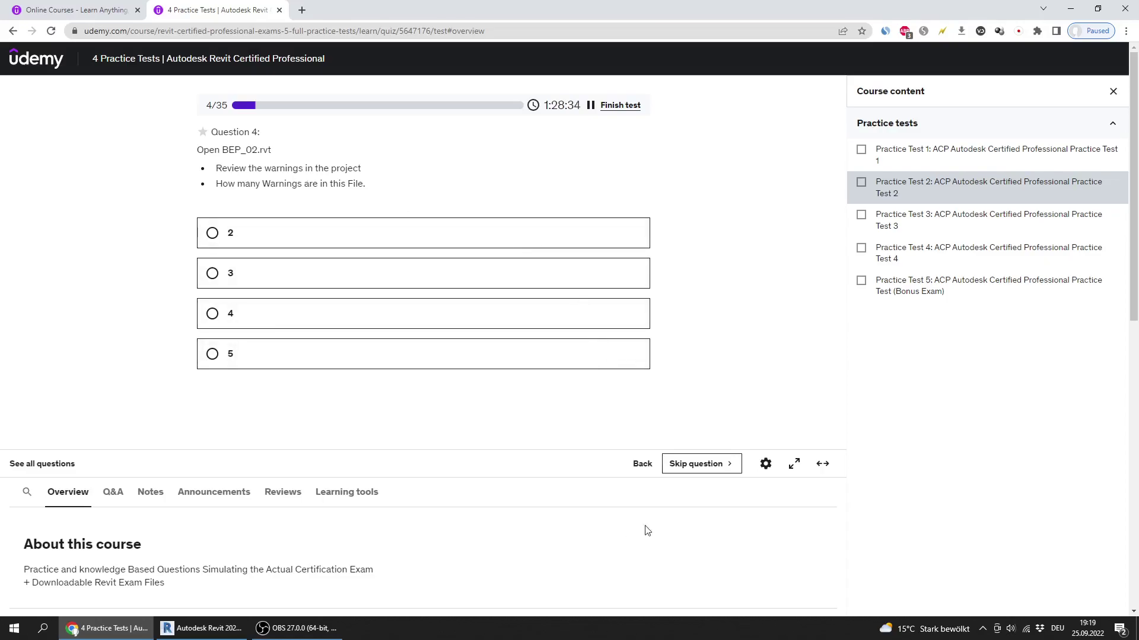
- Go back to question 1 to examine the stair settings and run layout drawing, and return to question 4
{"action": "left_click", "coordinate": [642, 468]}
{"action": "left_click", "coordinate": [643, 465]}
{"action": "left_click", "coordinate": [643, 466]}
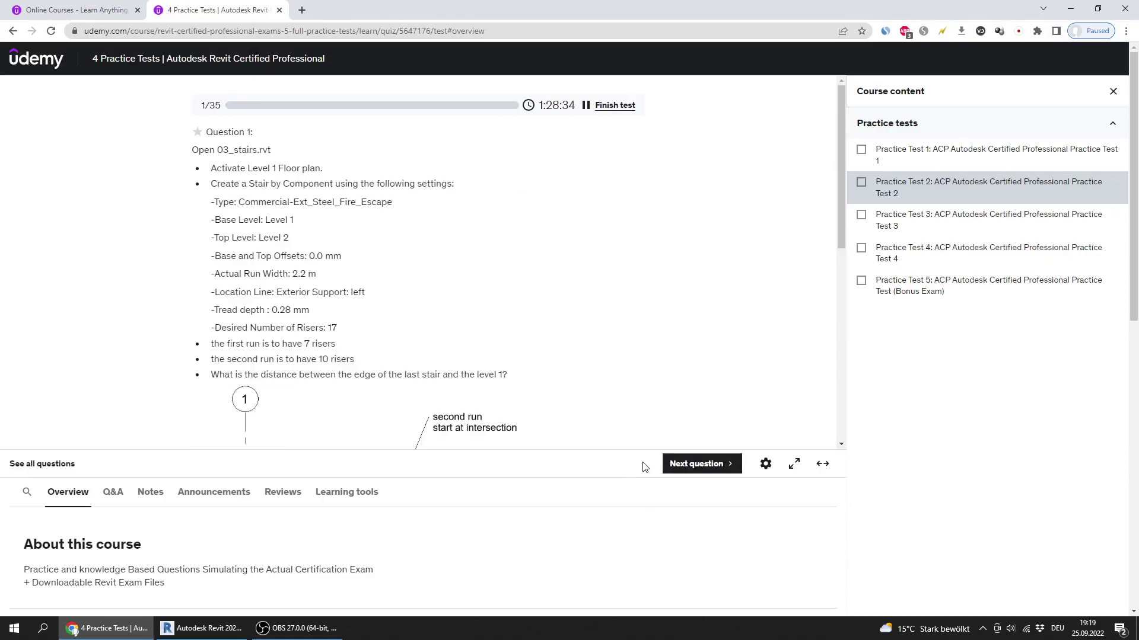
{"action": "scroll", "coordinate": [520, 321], "scroll_direction": "down", "scroll_amount": 4}
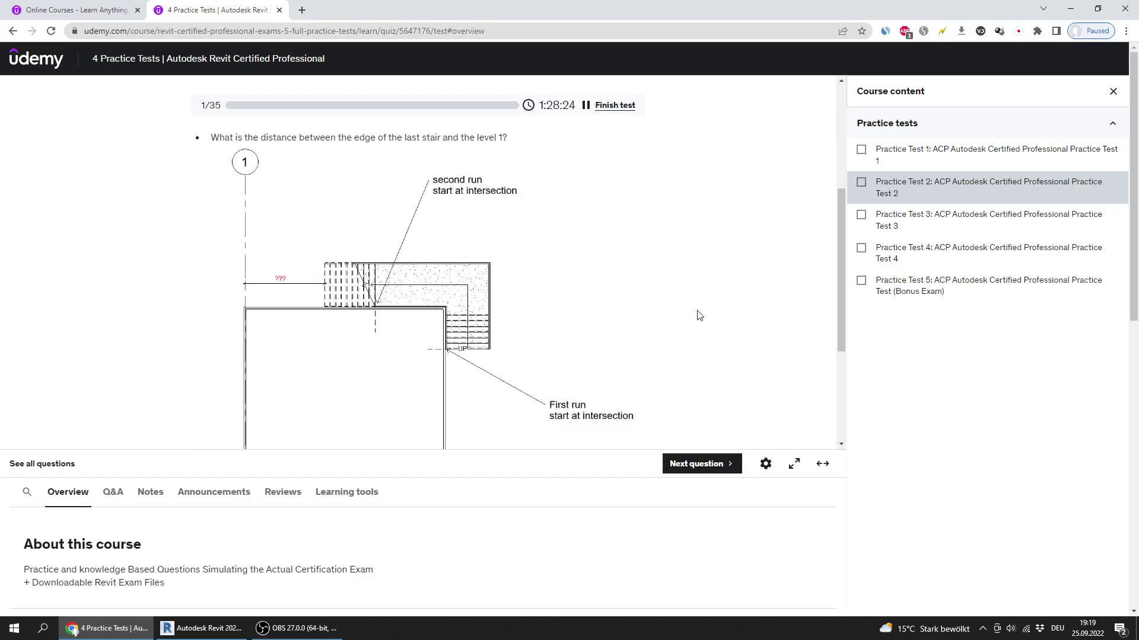
{"action": "left_click", "coordinate": [697, 464]}
{"action": "left_click", "coordinate": [700, 463]}
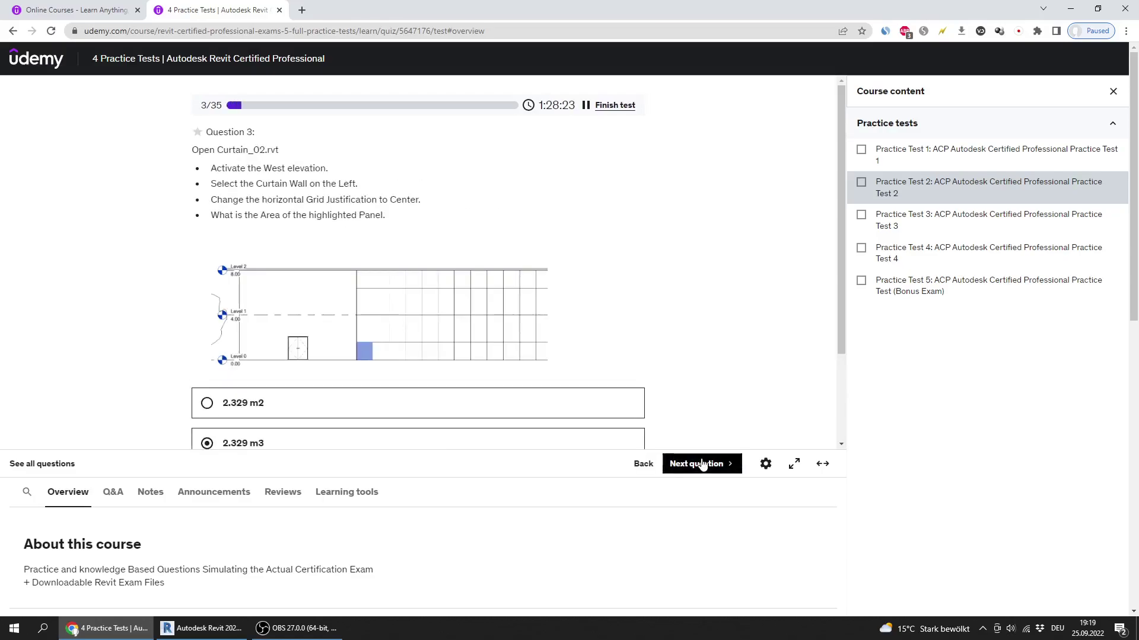
{"action": "left_click", "coordinate": [702, 463]}
{"action": "left_click", "coordinate": [702, 464]}
{"action": "left_click", "coordinate": [642, 465]}
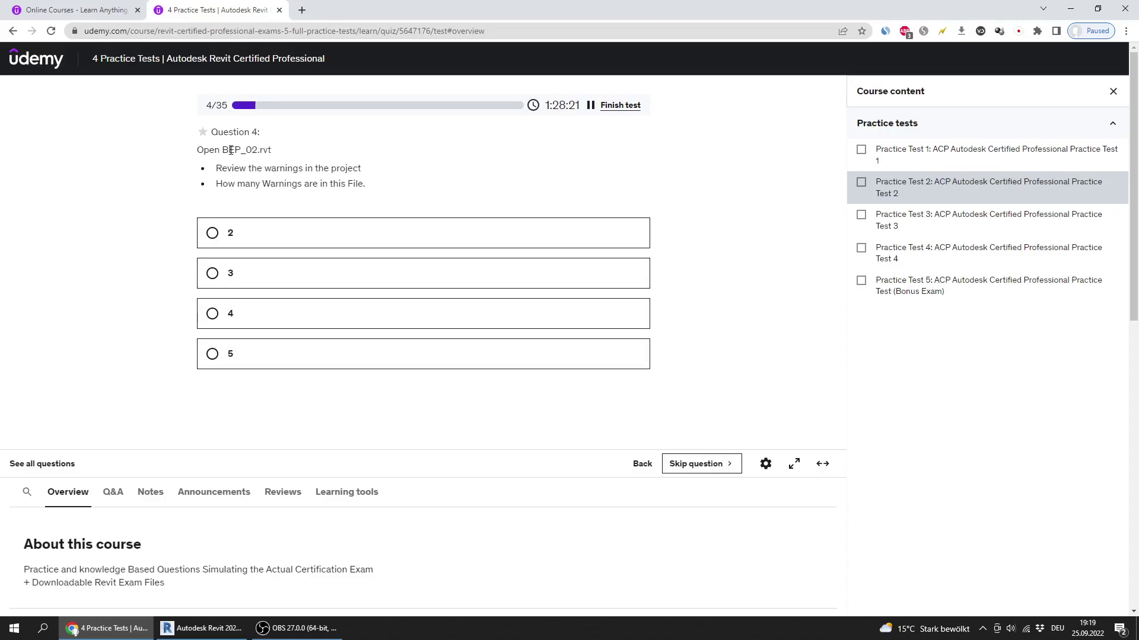
- Switch to Revit and open the BEP_02.rvt project from the Practice Test 2 folder
{"action": "left_click", "coordinate": [236, 627]}
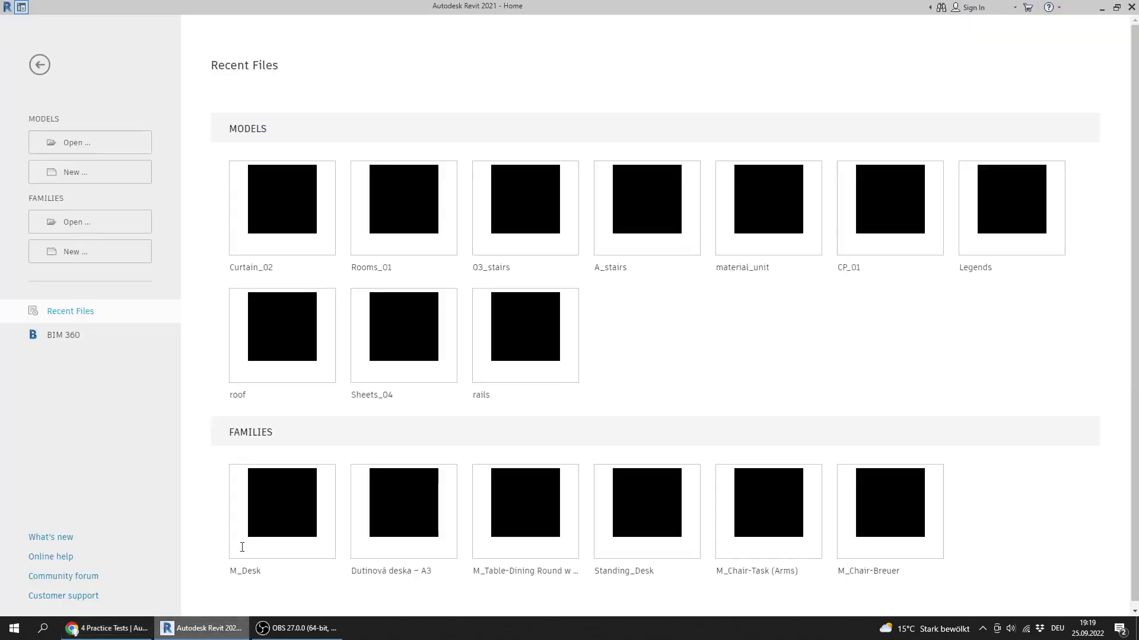
{"action": "left_click", "coordinate": [76, 145]}
{"action": "left_click", "coordinate": [419, 279]}
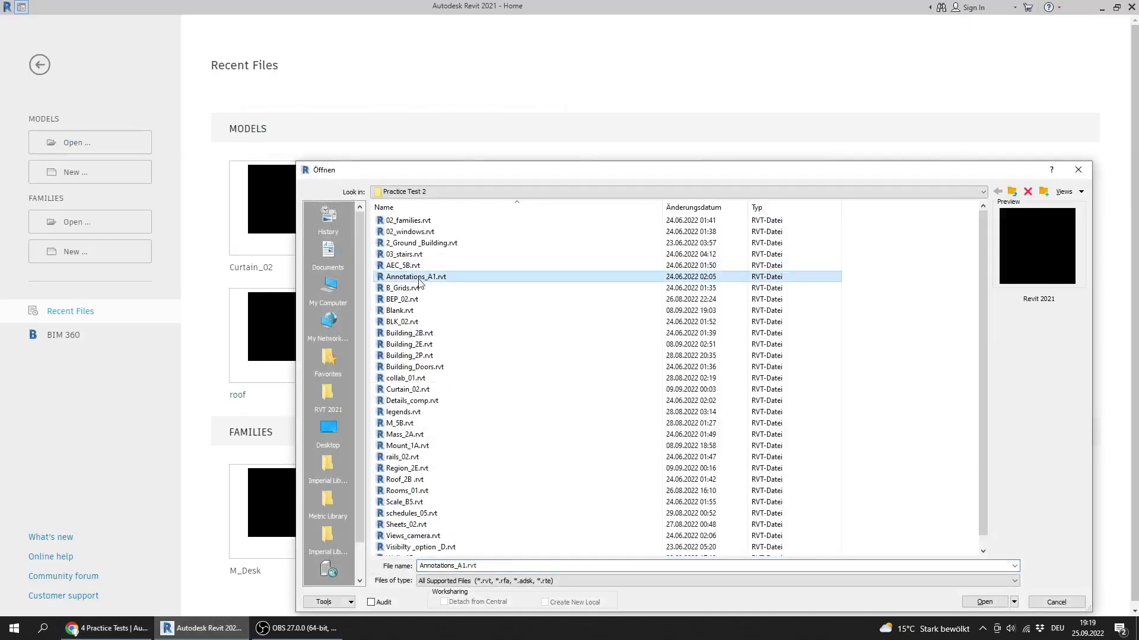
{"action": "left_click", "coordinate": [423, 289]}
{"action": "left_click", "coordinate": [408, 300]}
{"action": "double_click", "coordinate": [407, 300]}
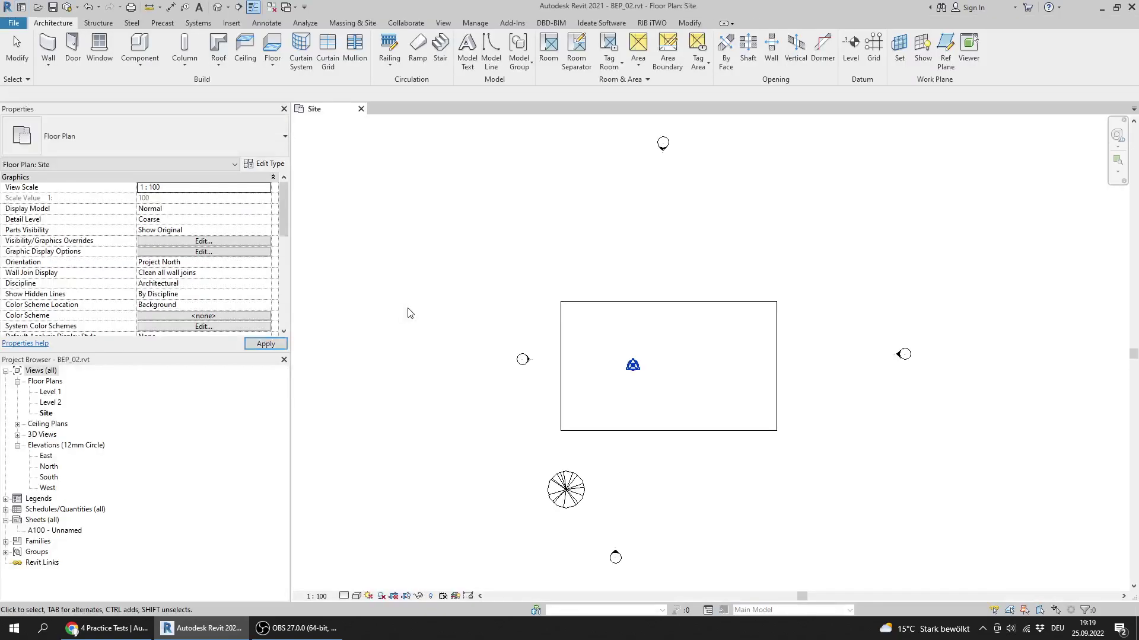
- Recheck question 4 in the browser and review the list of warnings in the BEP_02 project in Revit
{"action": "left_click", "coordinate": [107, 629]}
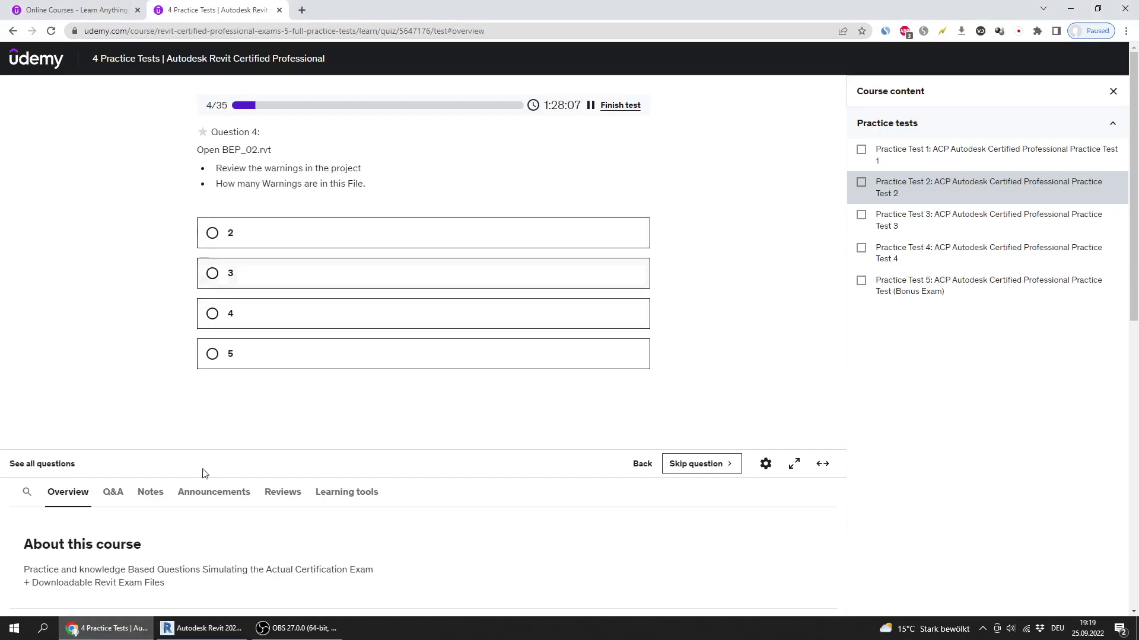
{"action": "left_click", "coordinate": [202, 629]}
{"action": "middle_click_drag", "start_coordinate": [571, 283], "coordinate": [561, 286]}
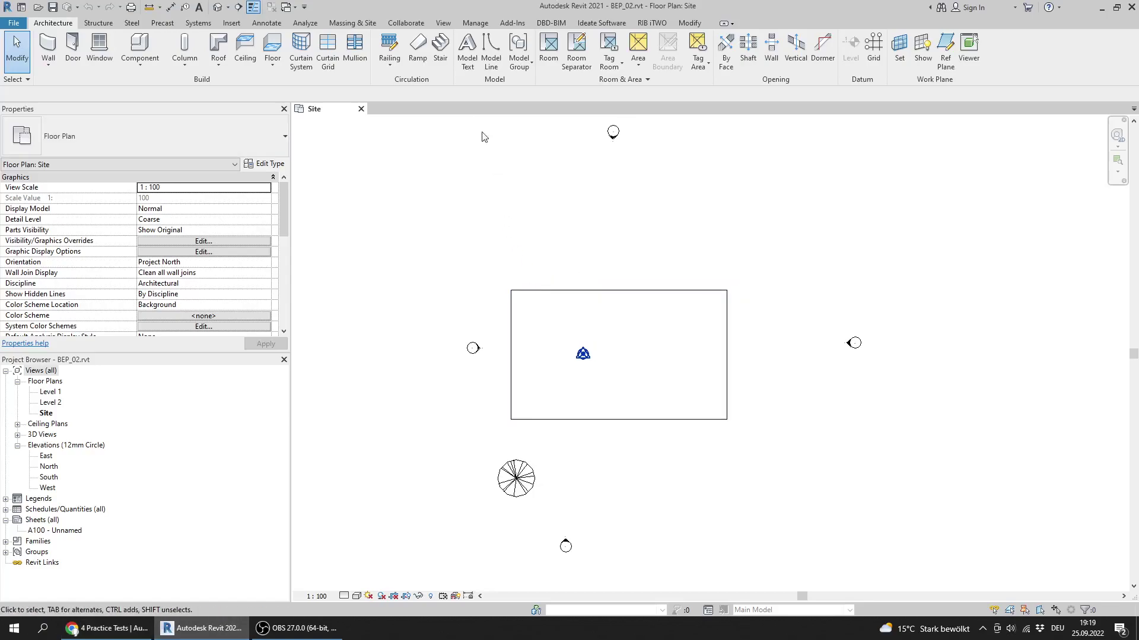
{"action": "left_click", "coordinate": [486, 27]}
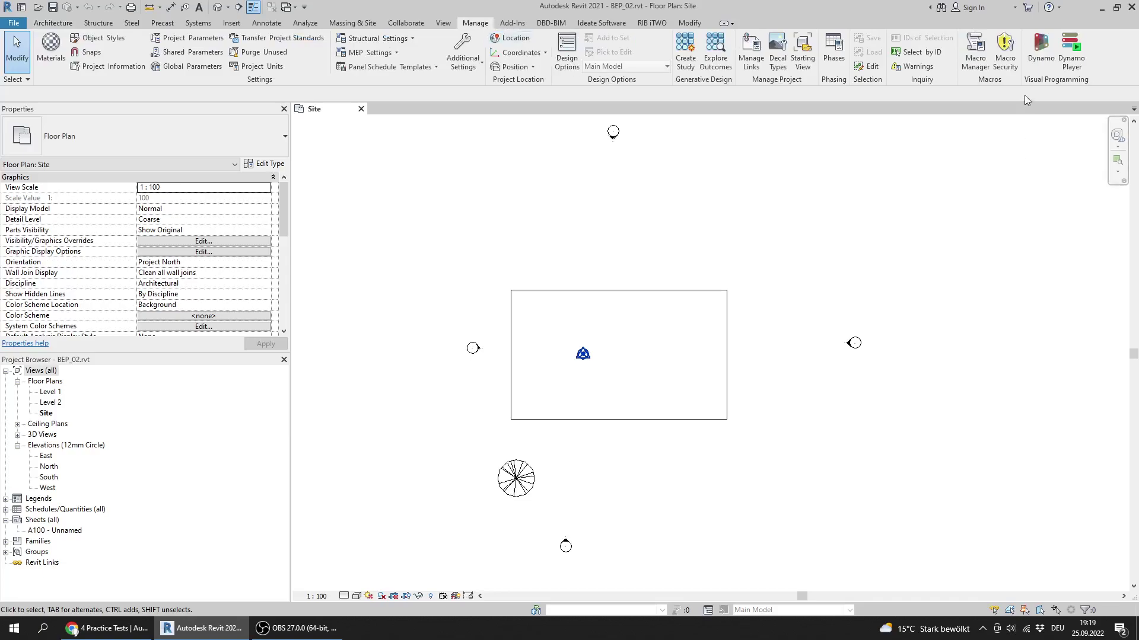
{"action": "left_click", "coordinate": [926, 67]}
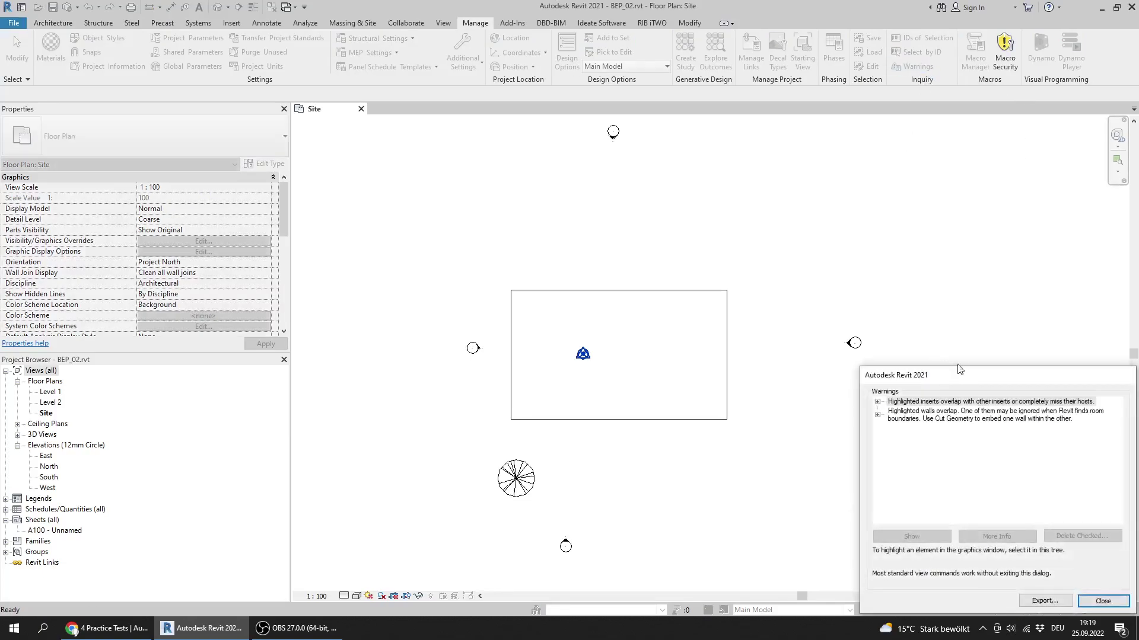
{"action": "left_click_drag", "start_coordinate": [985, 381], "coordinate": [723, 197]}
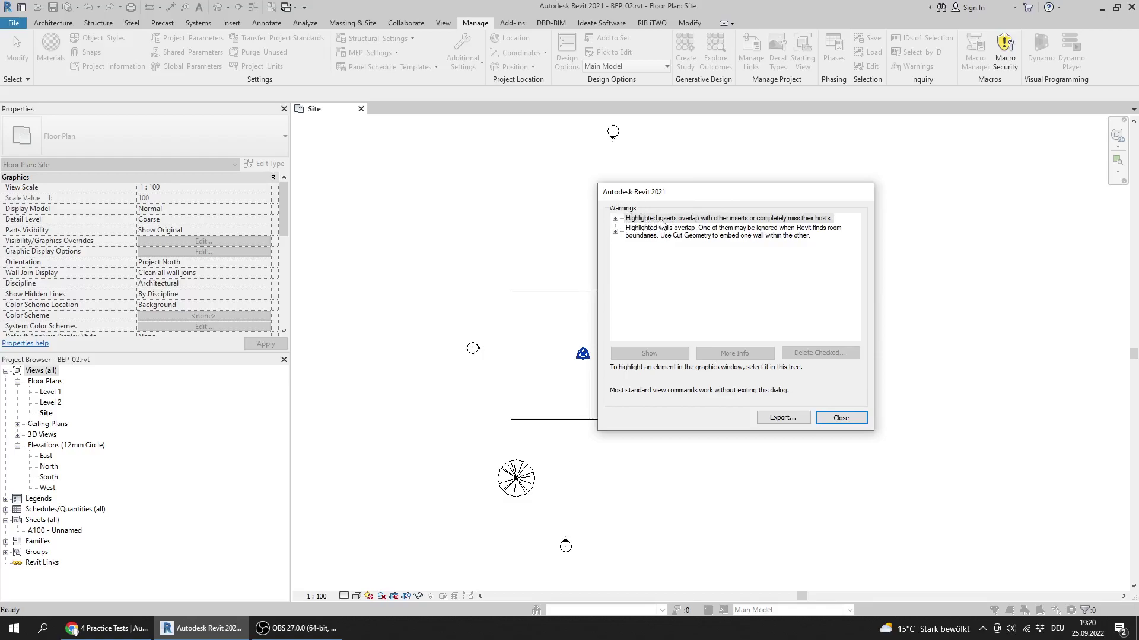
- Switch to the practice test in the browser and answer question 4 with 2
{"action": "left_click", "coordinate": [108, 628]}
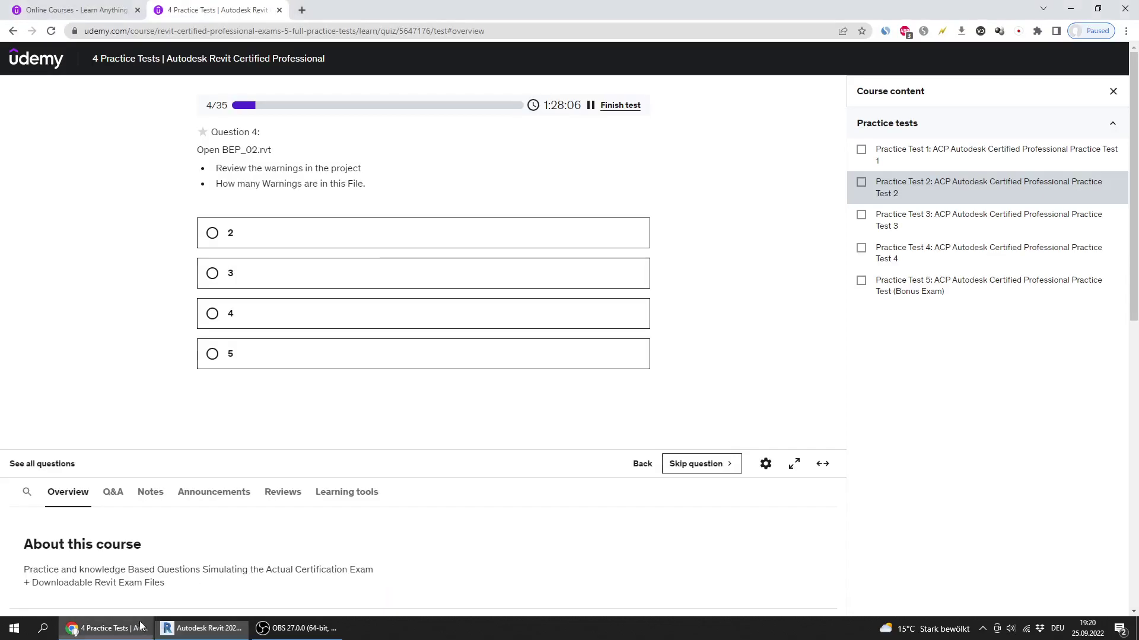
{"action": "left_click", "coordinate": [307, 243]}
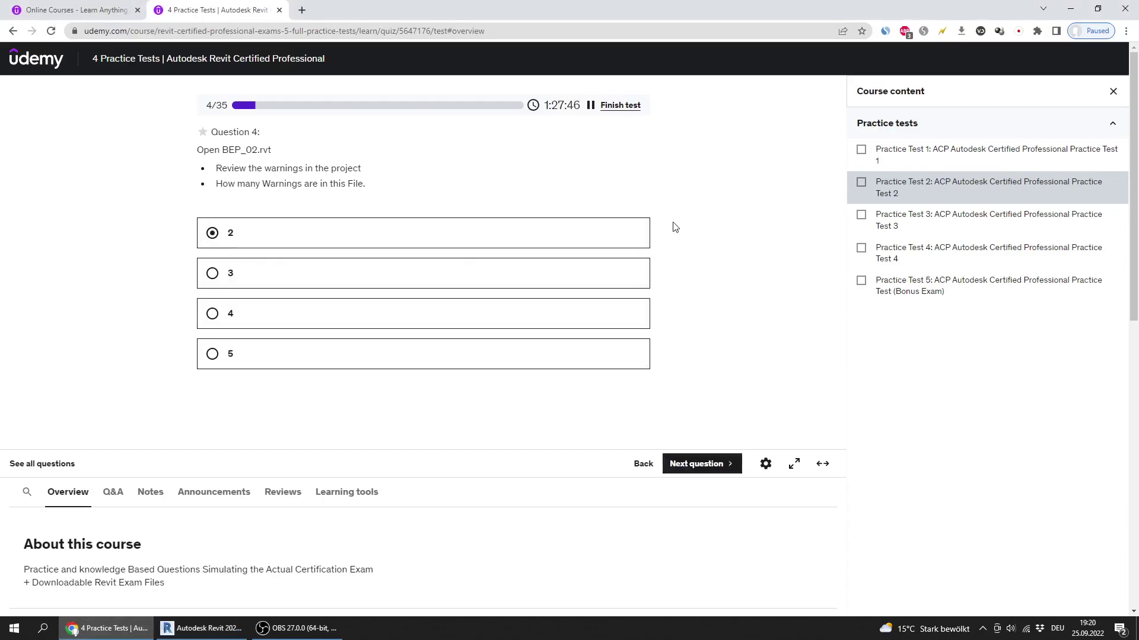
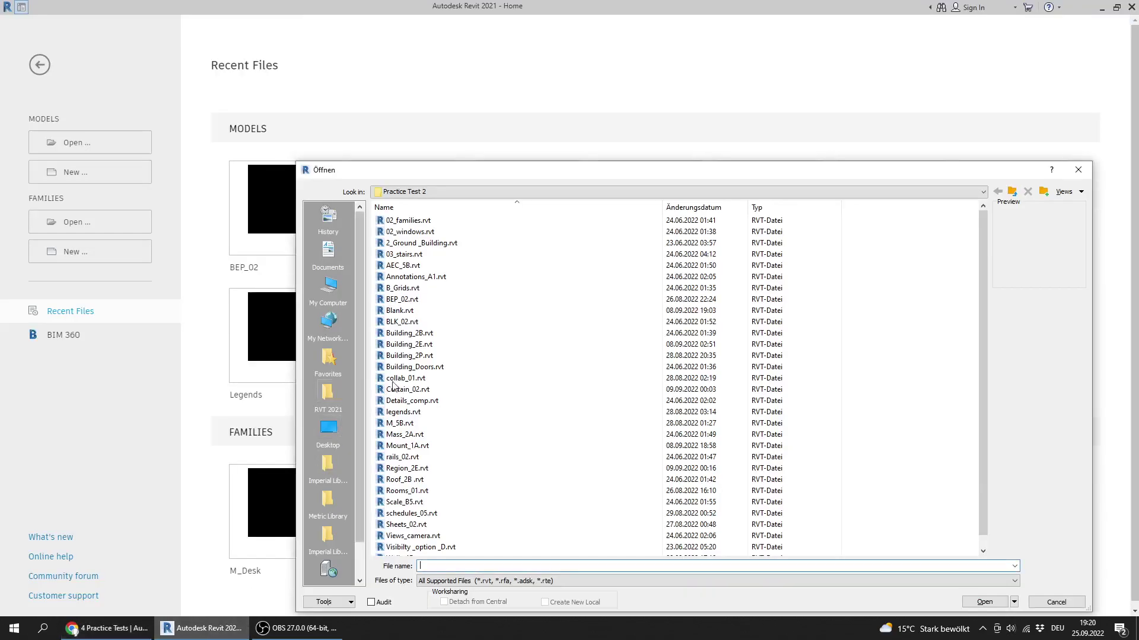
- Open the Sheets_02.rvt project from the Practice Test 2 folder
{"action": "key", "text": "s"}
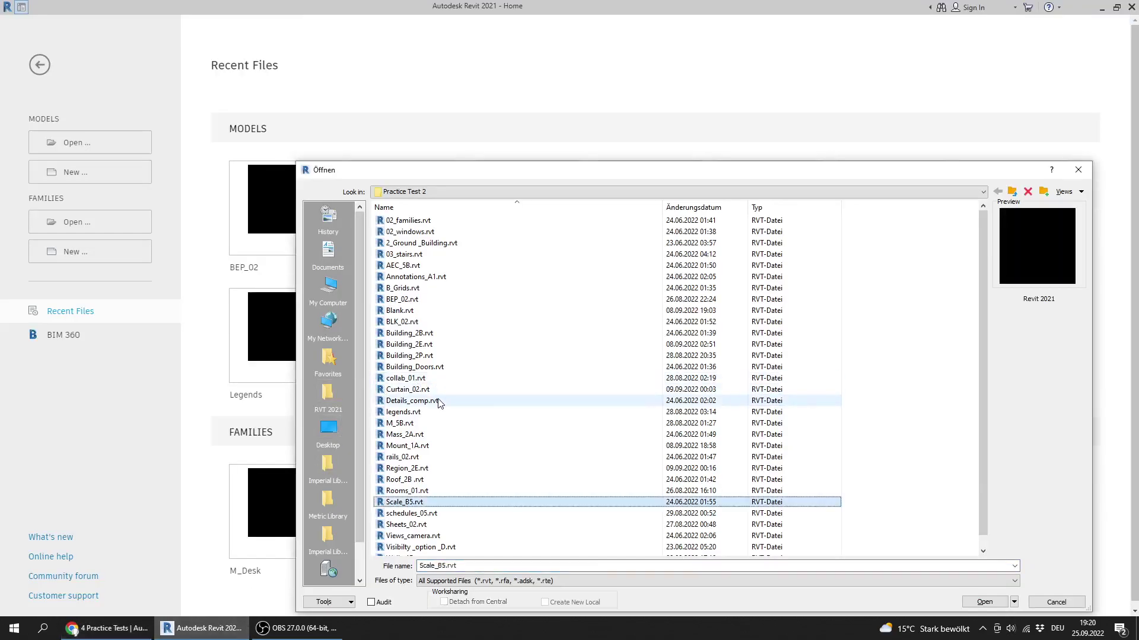
{"action": "key", "text": "s"}
{"action": "key", "text": "s"}
{"action": "double_click", "coordinate": [425, 526]}
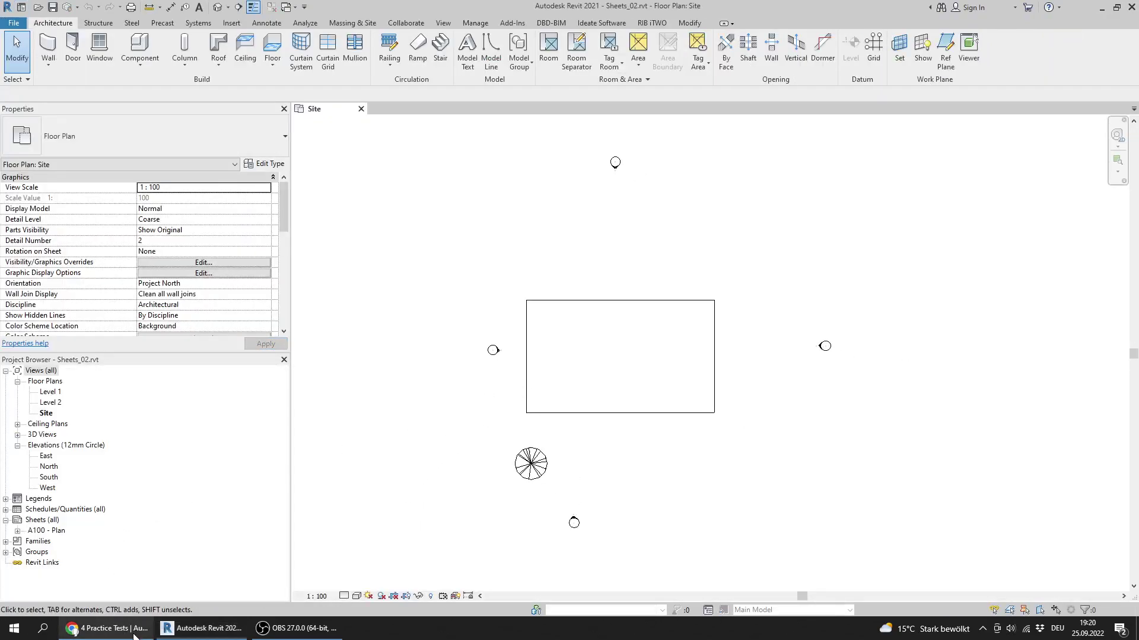
- Check question 5 in the browser and open sheet A100 - Plan in Revit
{"action": "left_click", "coordinate": [99, 632]}
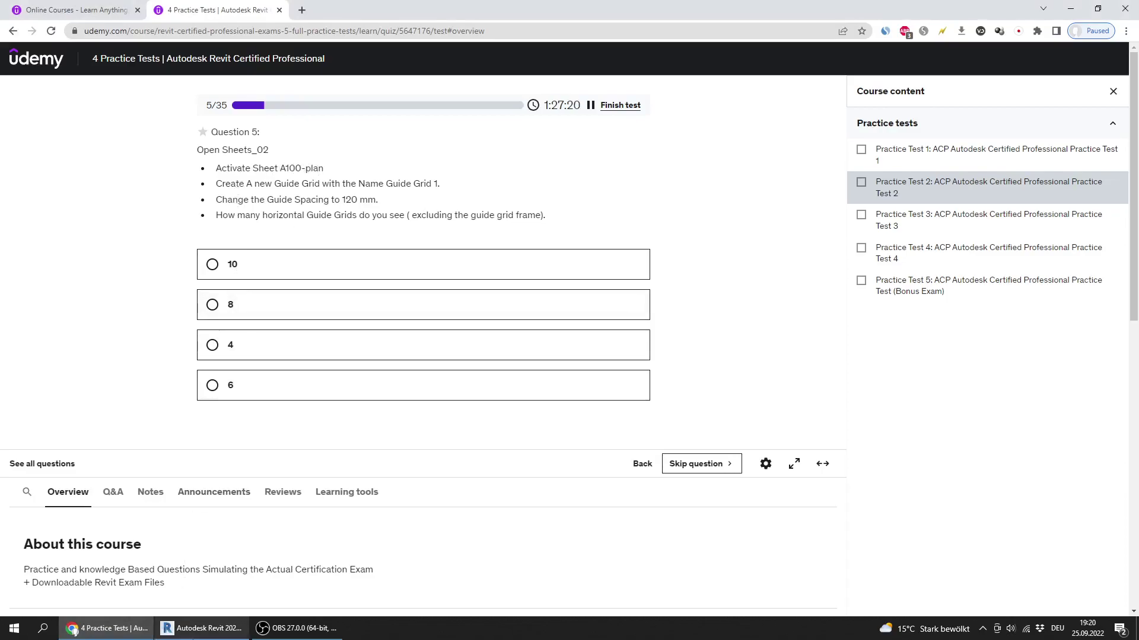
{"action": "left_click", "coordinate": [178, 629]}
{"action": "double_click", "coordinate": [59, 532]}
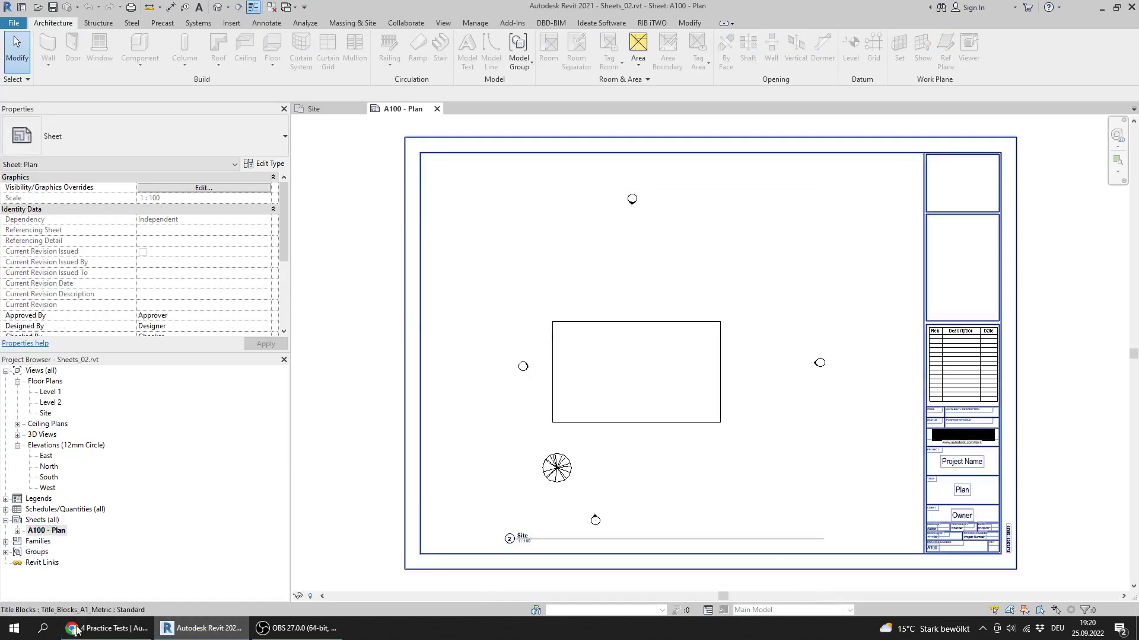
- Read the guide grid task in the browser and create a new guide grid named Guide Grid 1 on sheet A100 in Revit
{"action": "left_click", "coordinate": [107, 629]}
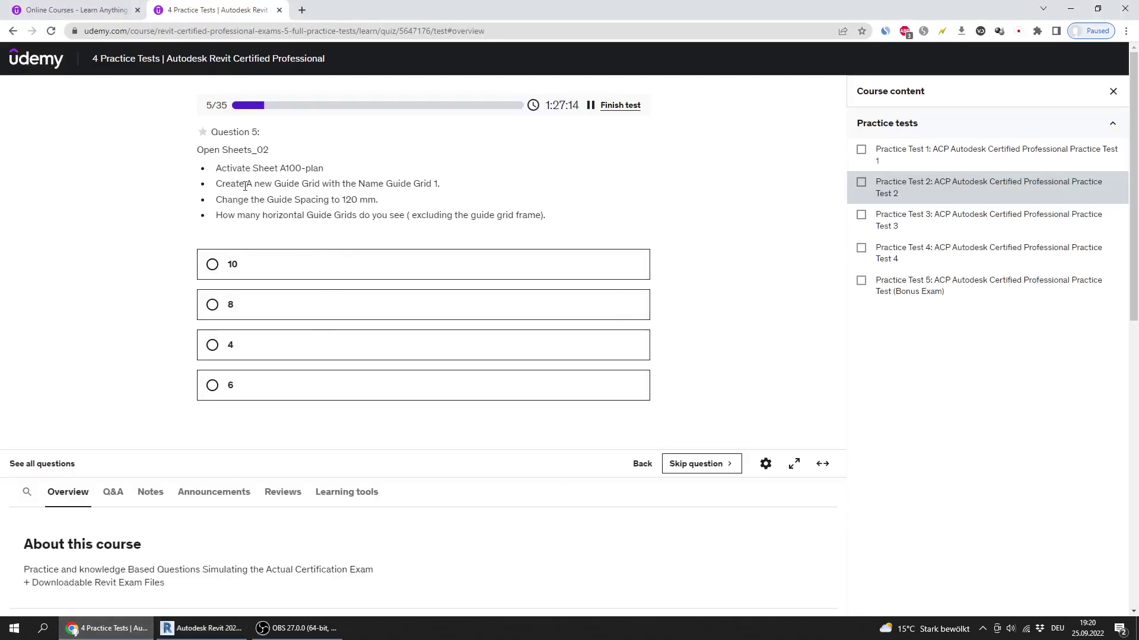
{"action": "left_click_drag", "start_coordinate": [227, 183], "coordinate": [459, 185]}
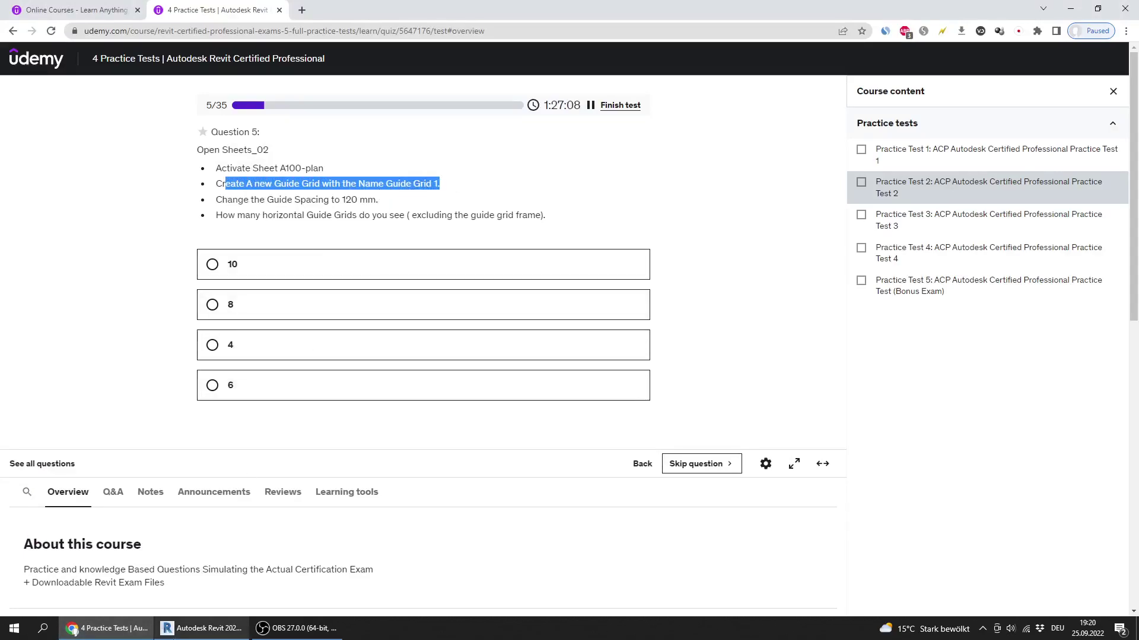
{"action": "left_click", "coordinate": [202, 628]}
{"action": "key", "text": "Escape"}
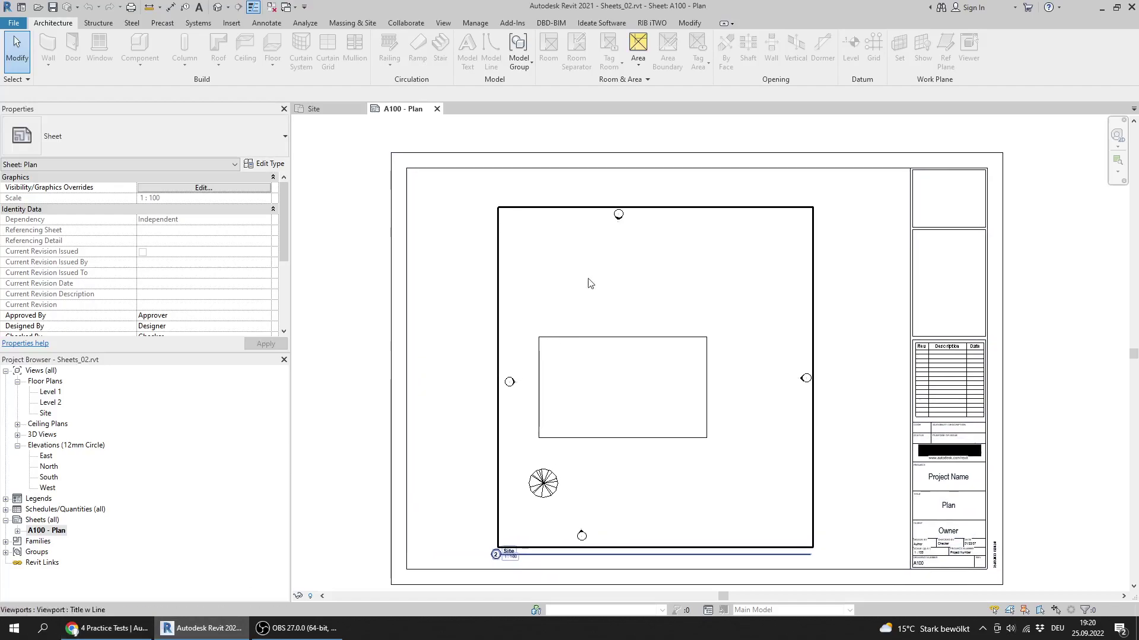
{"action": "middle_click_drag", "start_coordinate": [587, 267], "coordinate": [564, 272]}
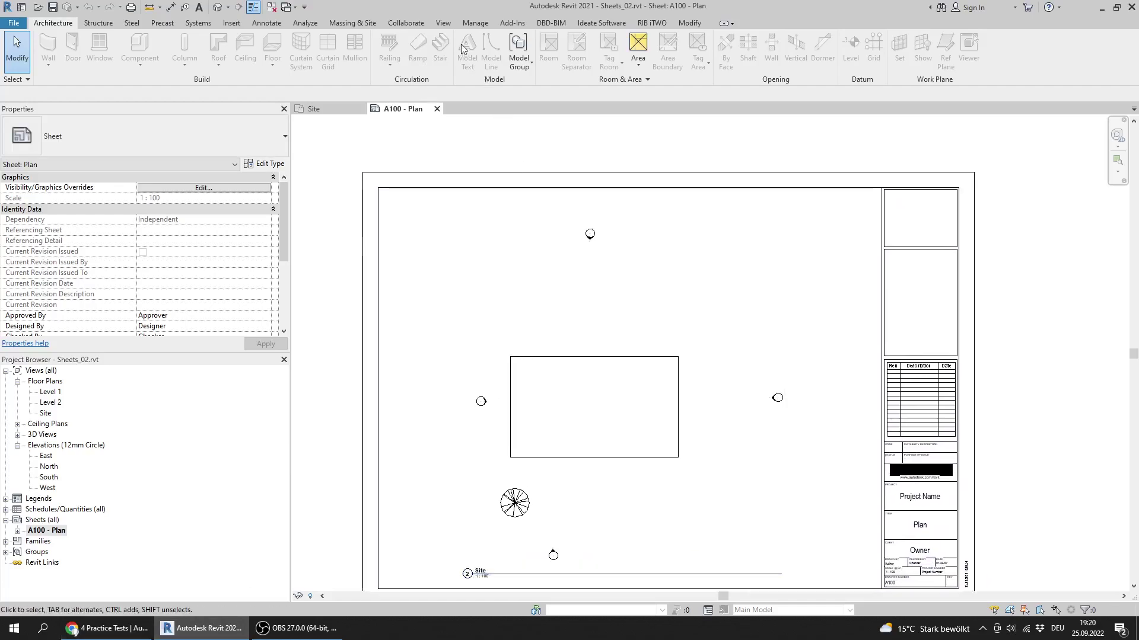
{"action": "left_click", "coordinate": [447, 21]}
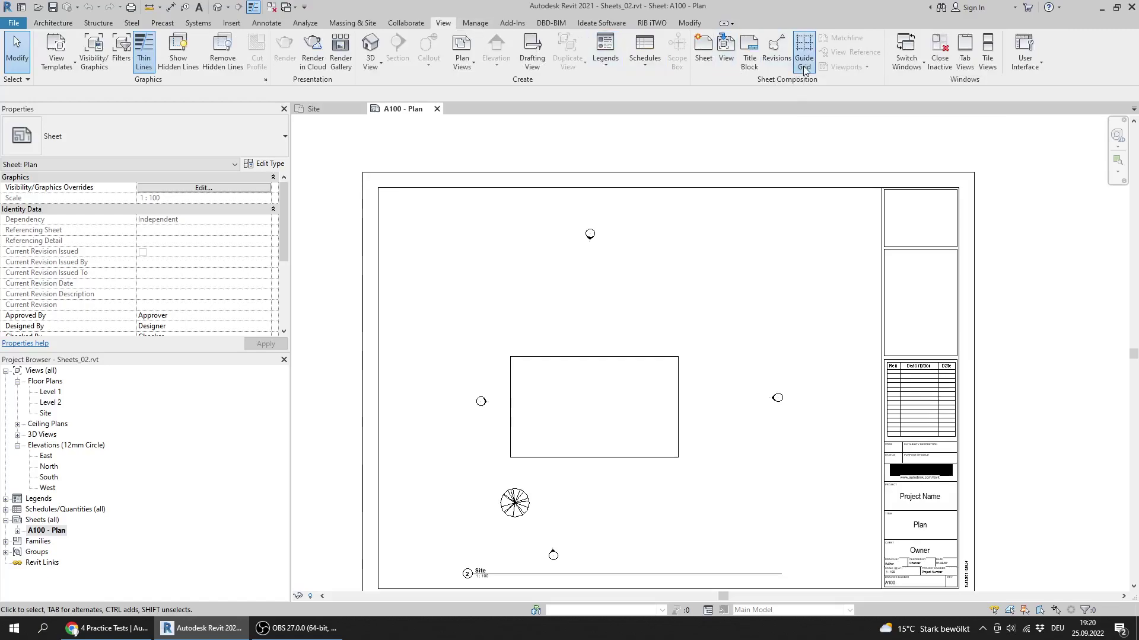
{"action": "left_click", "coordinate": [804, 66]}
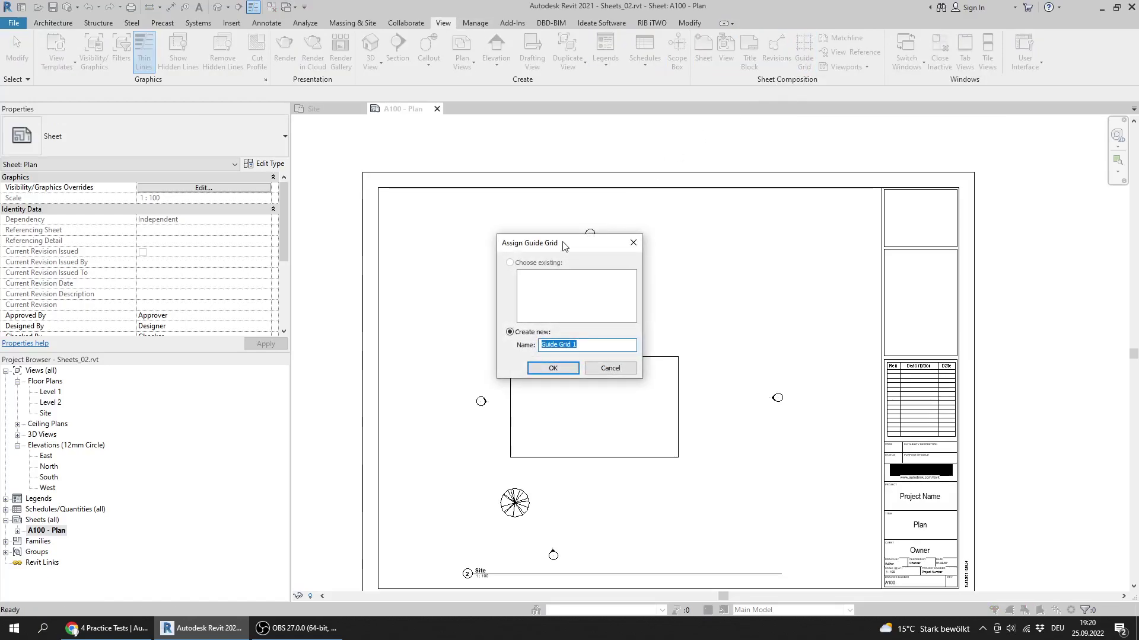
{"action": "key", "text": "Return"}
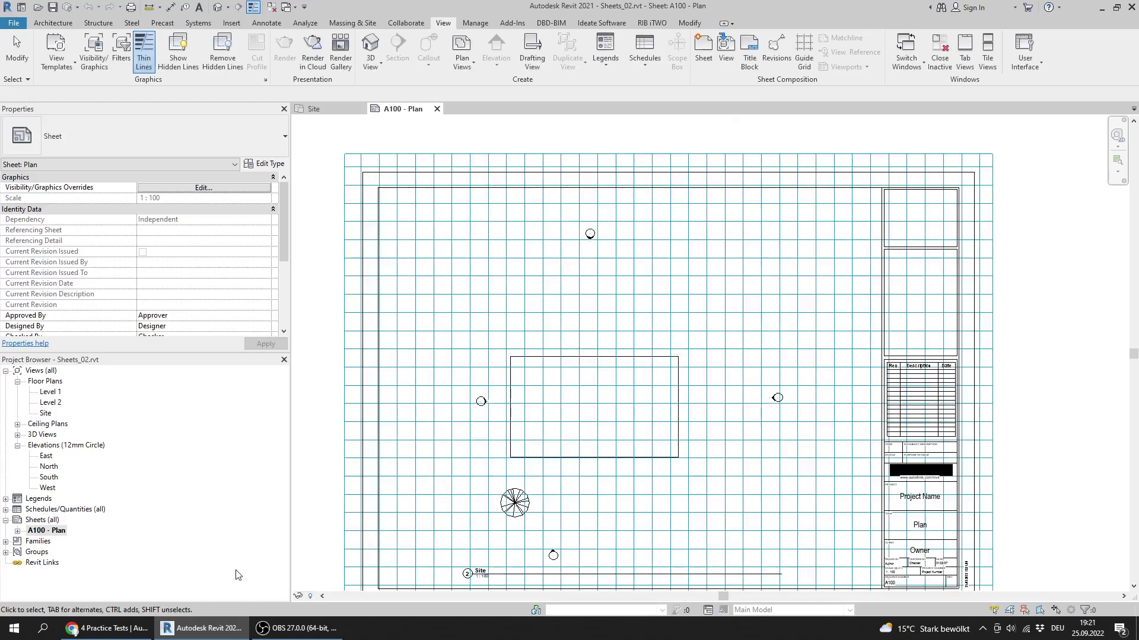
- Check the required spacing in the browser and set the guide spacing of the guide grid on sheet A100 in Revit to 120 mm
{"action": "left_click", "coordinate": [73, 630]}
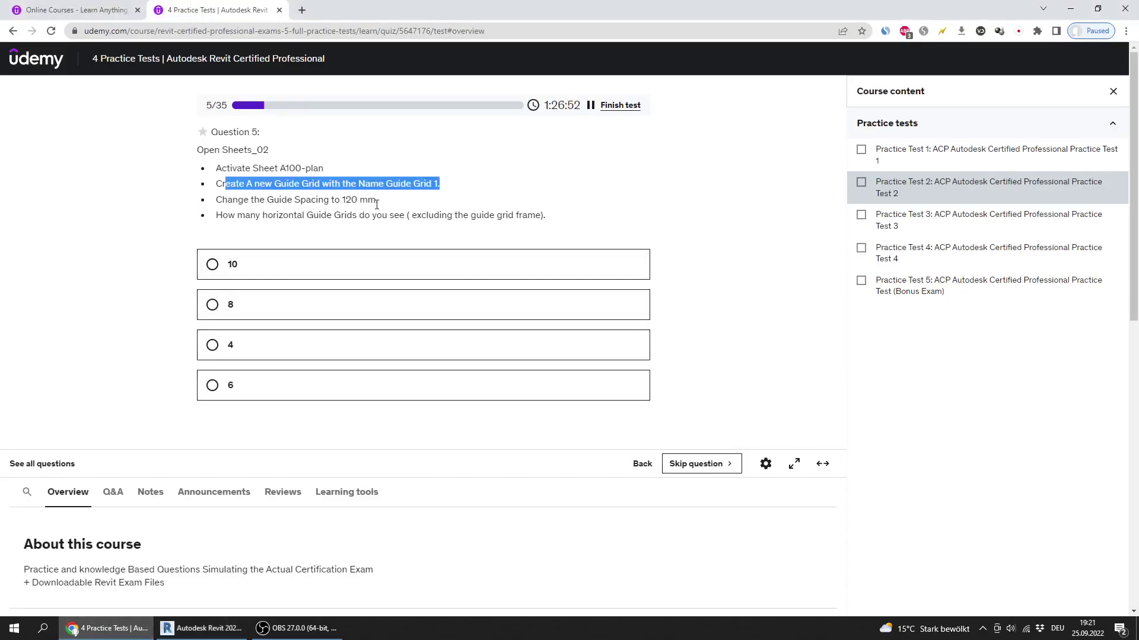
{"action": "left_click", "coordinate": [212, 632]}
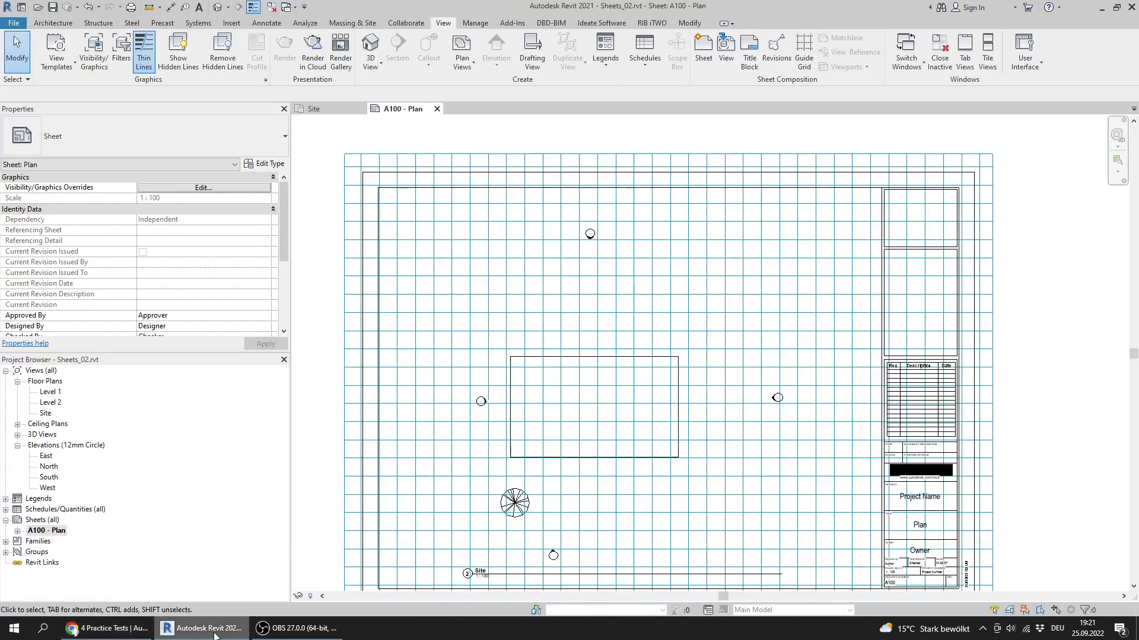
{"action": "left_click", "coordinate": [343, 231]}
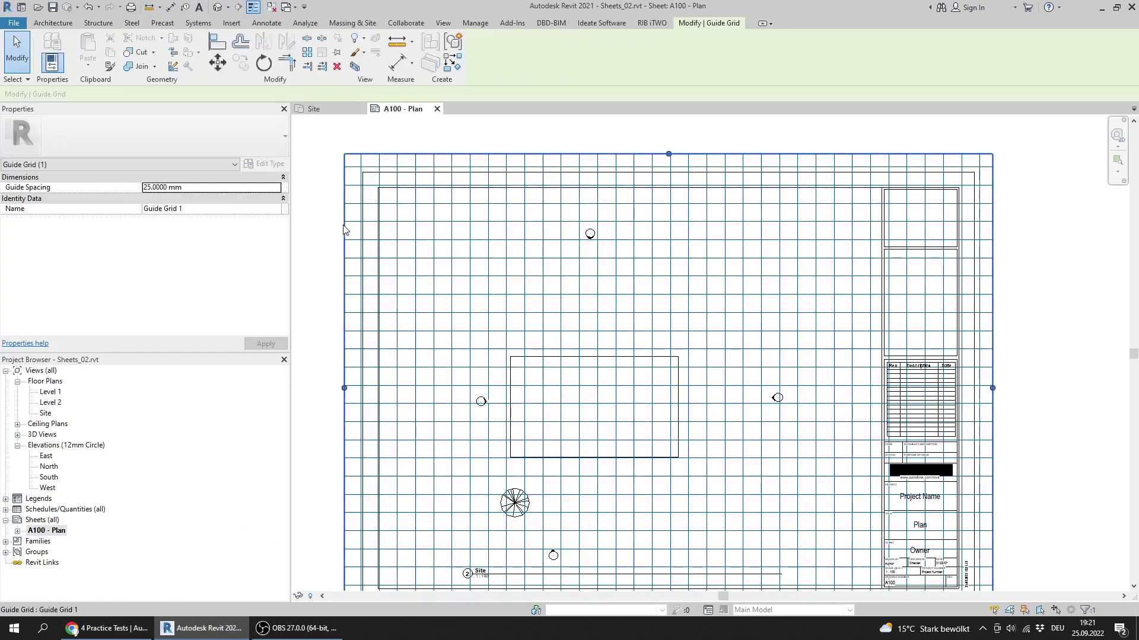
{"action": "left_click", "coordinate": [193, 188]}
{"action": "type", "text": "120"}
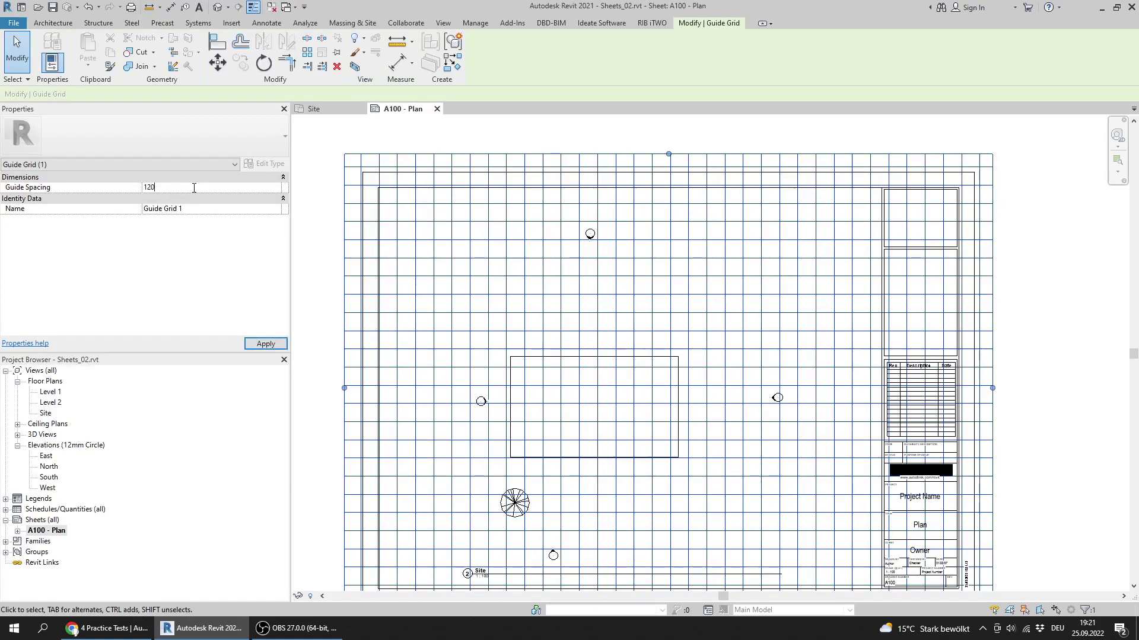
{"action": "key", "text": "Return"}
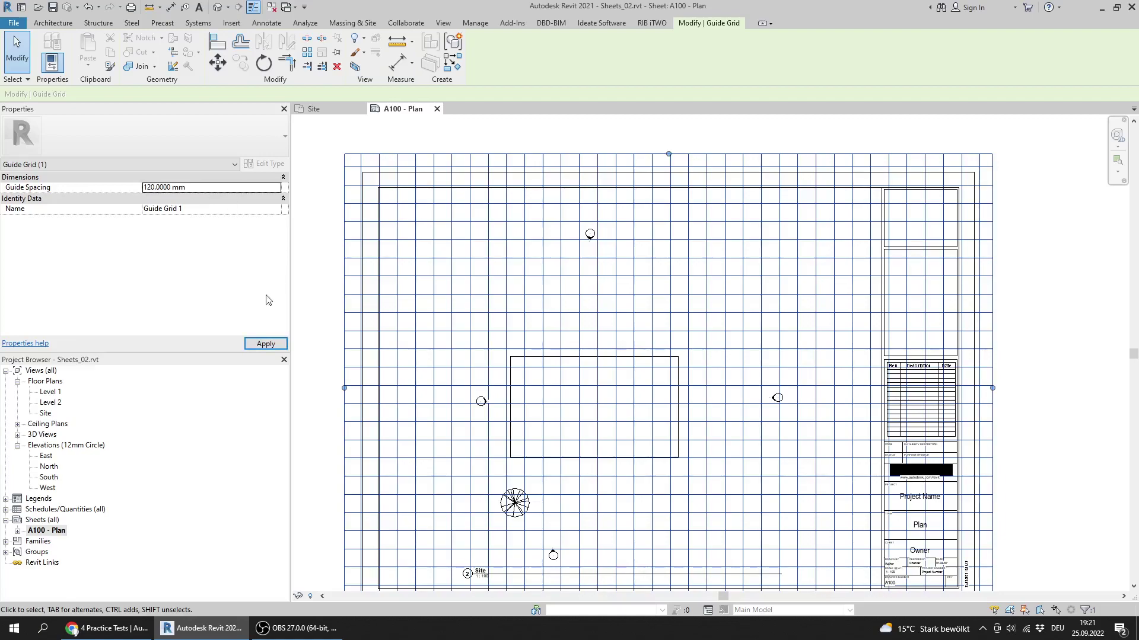
{"action": "left_click", "coordinate": [276, 347]}
{"action": "left_click", "coordinate": [321, 394]}
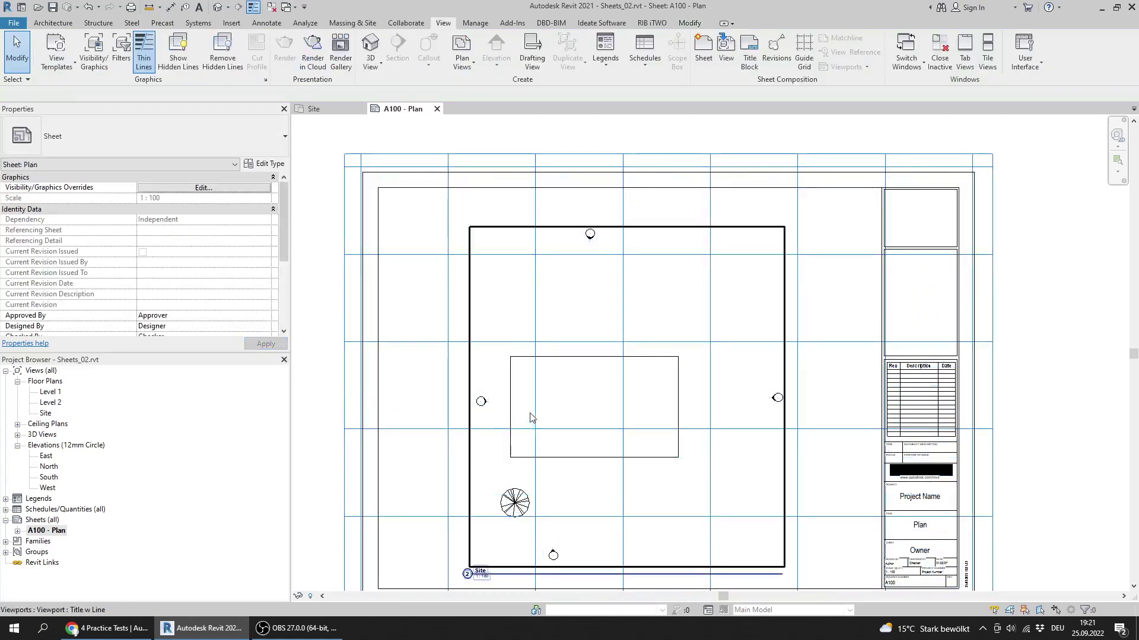
- Reread question 5 in the browser and count the horizontal guide grid lines on the sheet in Revit, excluding the frame
{"action": "scroll", "coordinate": [531, 392], "scroll_direction": "down", "scroll_amount": 2}
{"action": "left_click", "coordinate": [112, 630]}
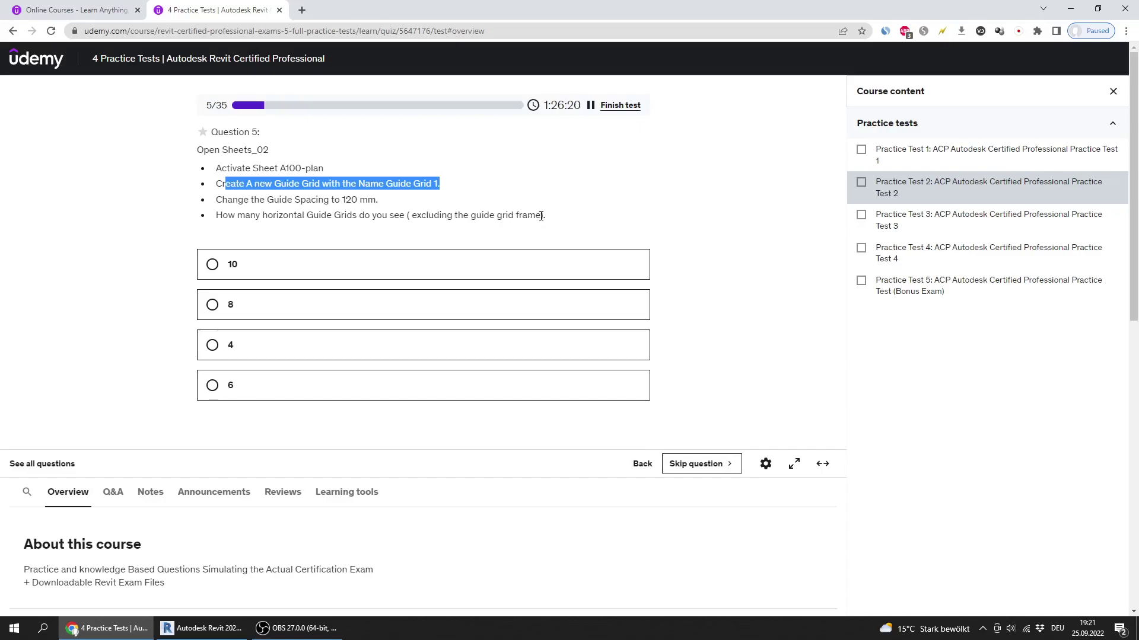
{"action": "left_click_drag", "start_coordinate": [263, 217], "coordinate": [356, 218]}
{"action": "left_click", "coordinate": [200, 629]}
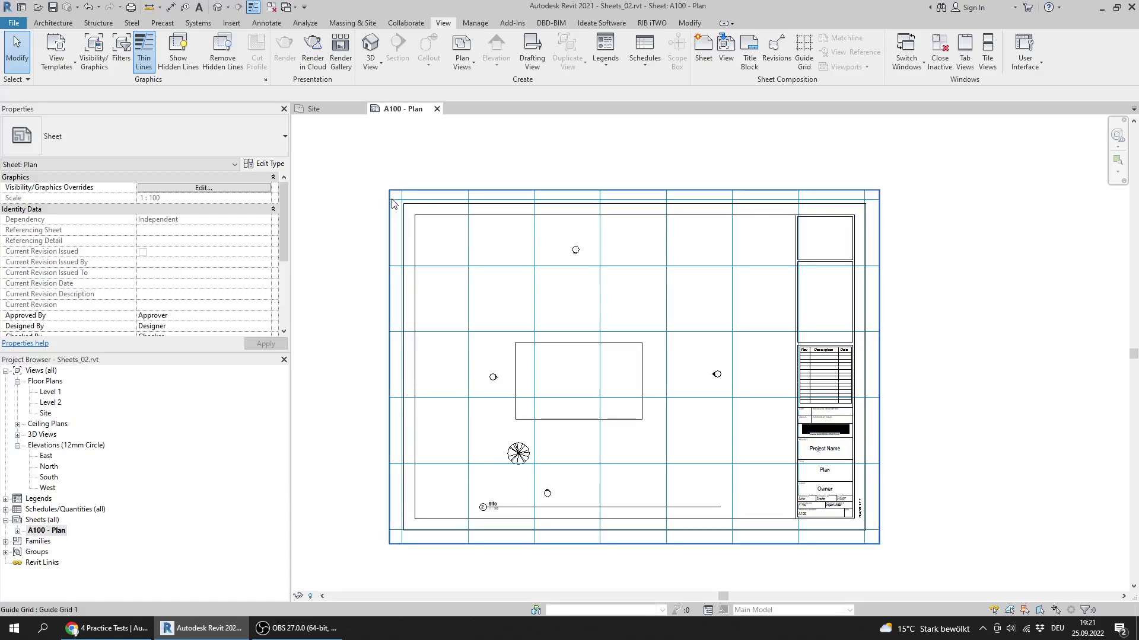
{"action": "scroll", "coordinate": [428, 197], "scroll_direction": "up", "scroll_amount": 2}
{"action": "scroll", "coordinate": [392, 208], "scroll_direction": "down", "scroll_amount": 1}
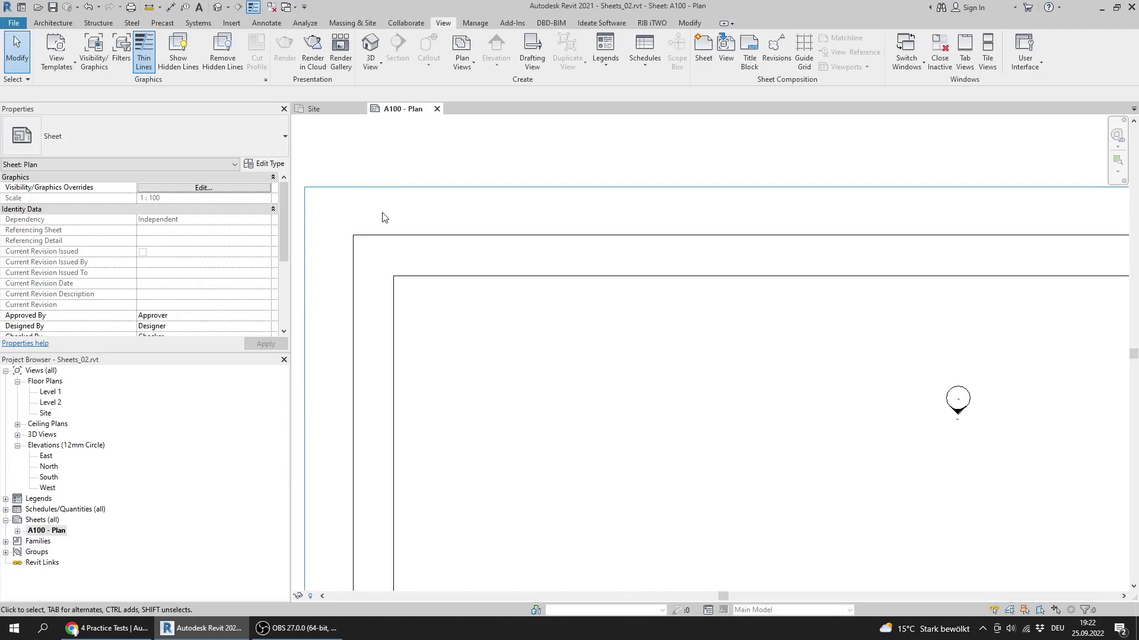
{"action": "scroll", "coordinate": [438, 267], "scroll_direction": "up", "scroll_amount": 2}
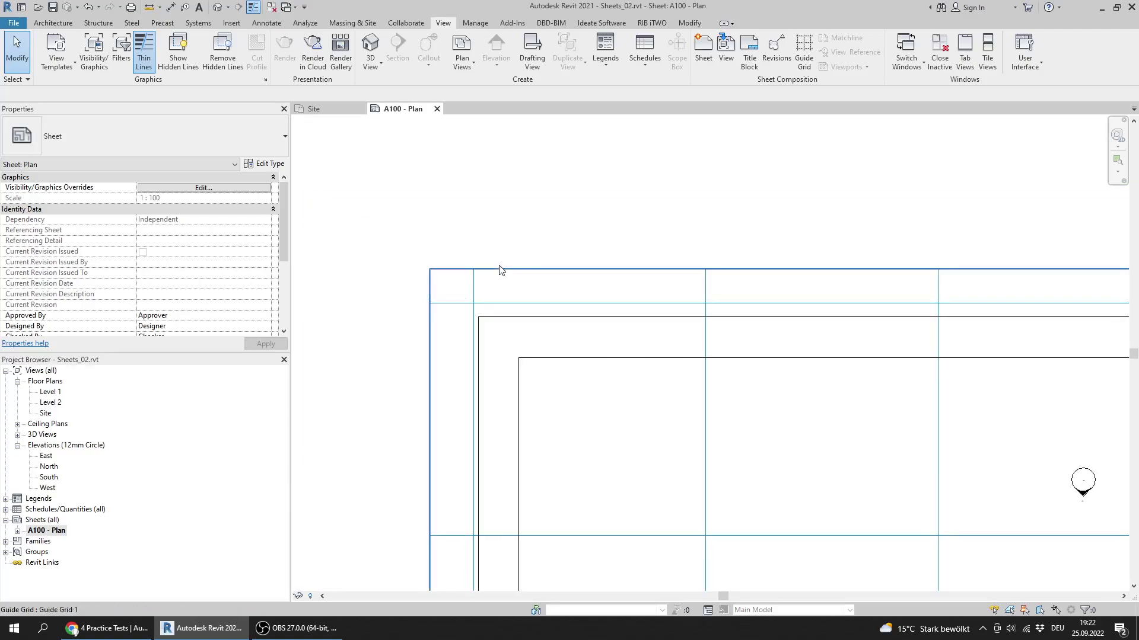
{"action": "scroll", "coordinate": [511, 307], "scroll_direction": "down", "scroll_amount": 5}
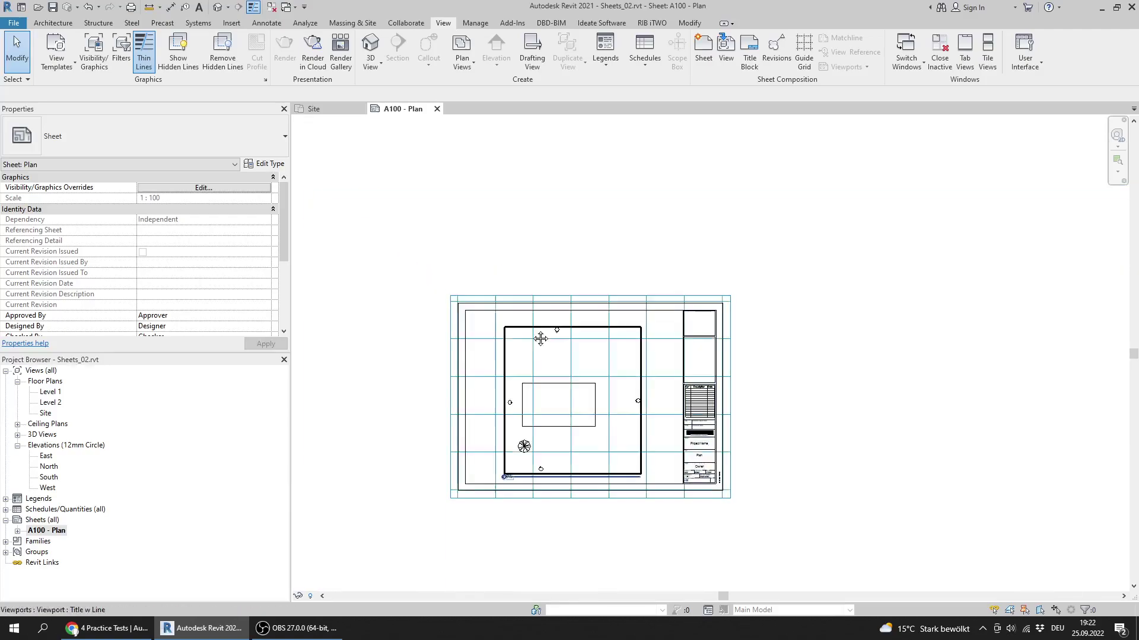
{"action": "scroll", "coordinate": [417, 276], "scroll_direction": "up", "scroll_amount": 1}
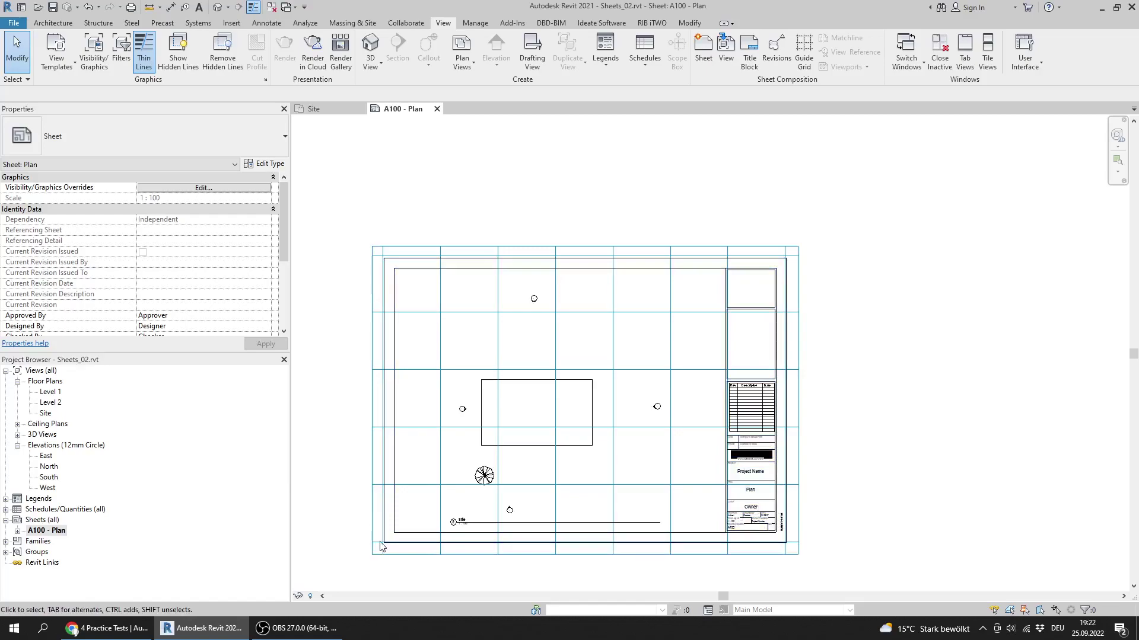
- Answer question 5 with 6 in the browser, recheck the sheet in Revit, and advance the test to question 6
{"action": "left_click", "coordinate": [110, 629]}
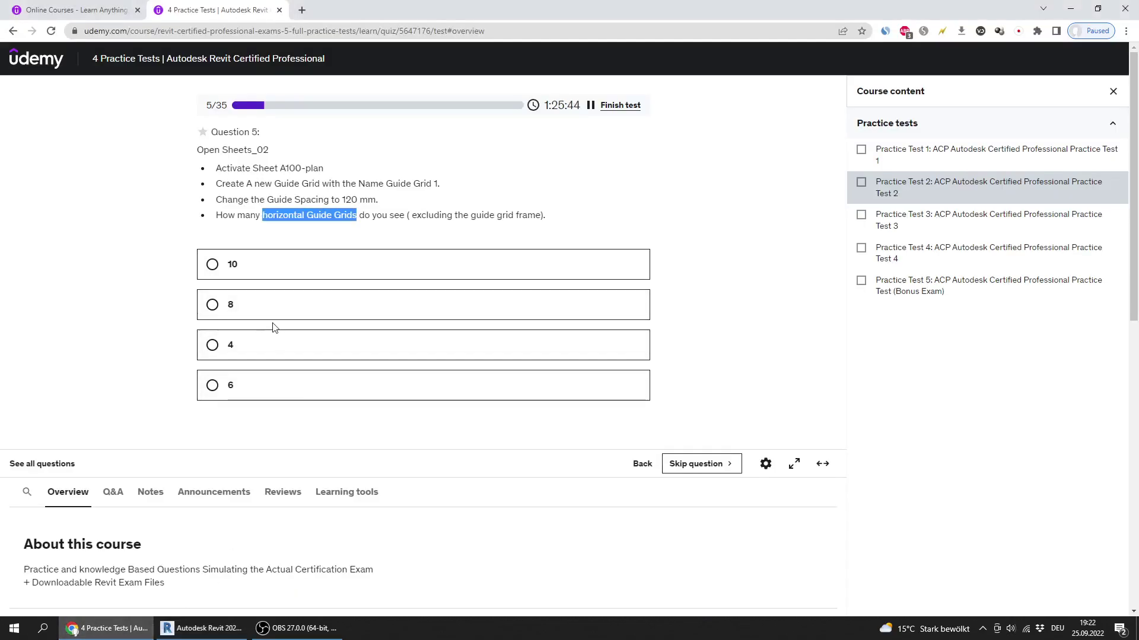
{"action": "left_click", "coordinate": [287, 396]}
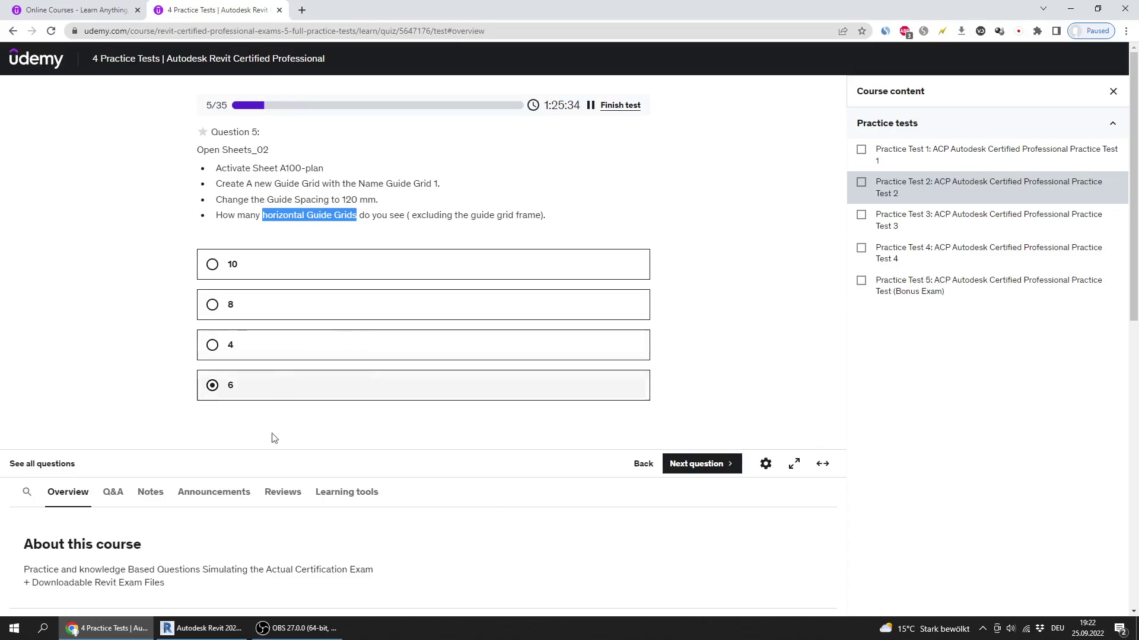
{"action": "left_click", "coordinate": [295, 629]}
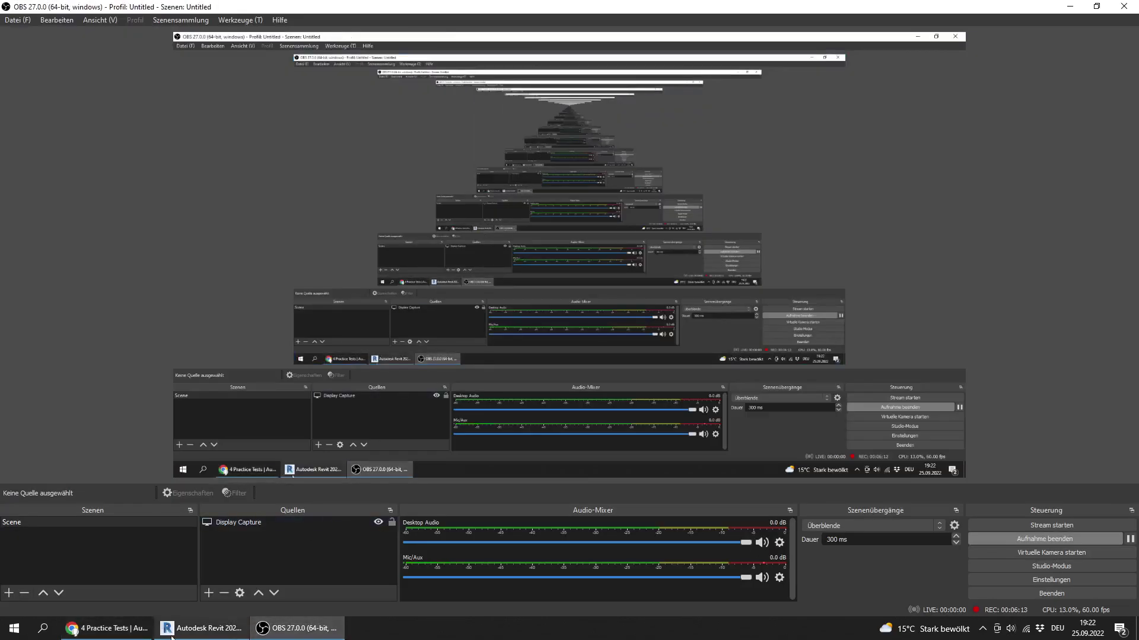
{"action": "left_click", "coordinate": [200, 629]}
{"action": "middle_click_drag", "start_coordinate": [424, 417], "coordinate": [439, 386]}
{"action": "left_click", "coordinate": [107, 628]}
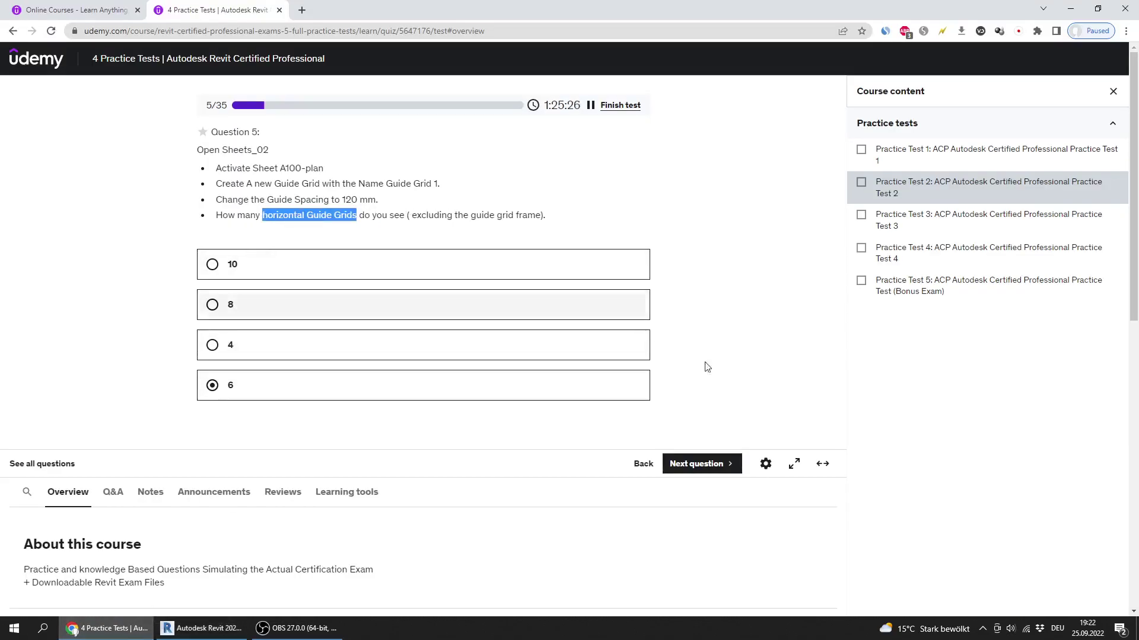
{"action": "left_click", "coordinate": [699, 465]}
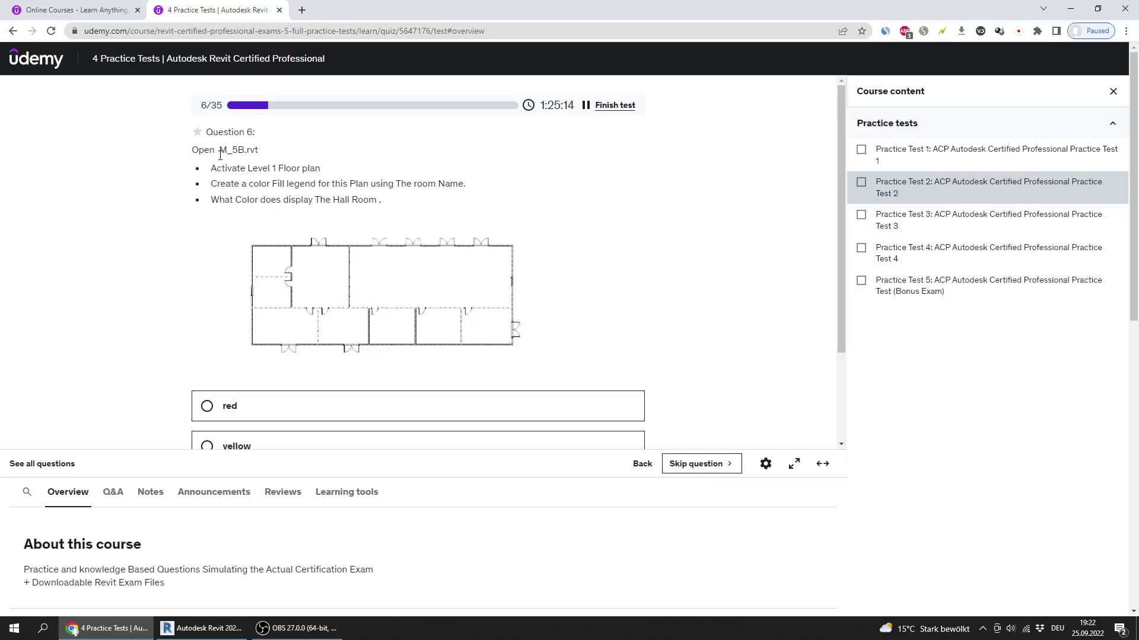
- Read the color fill legend task in question 6 and close the Sheets_02.rvt project in Revit without saving changes
{"action": "left_click_drag", "start_coordinate": [220, 151], "coordinate": [245, 151]}
{"action": "left_click_drag", "start_coordinate": [316, 200], "coordinate": [380, 200]}
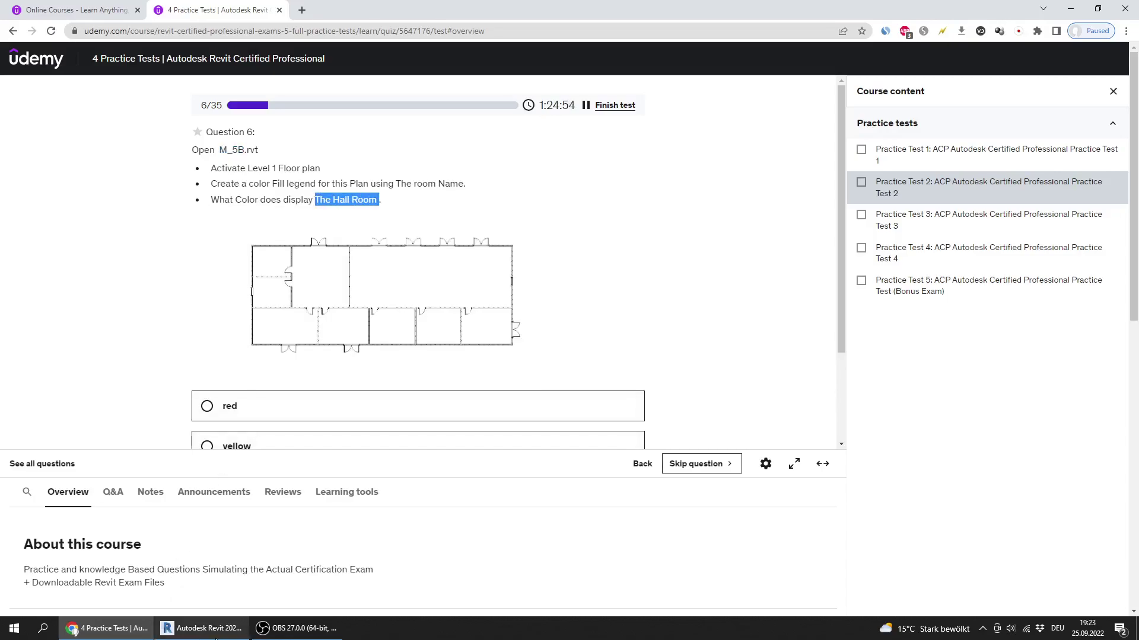
{"action": "left_click", "coordinate": [215, 633]}
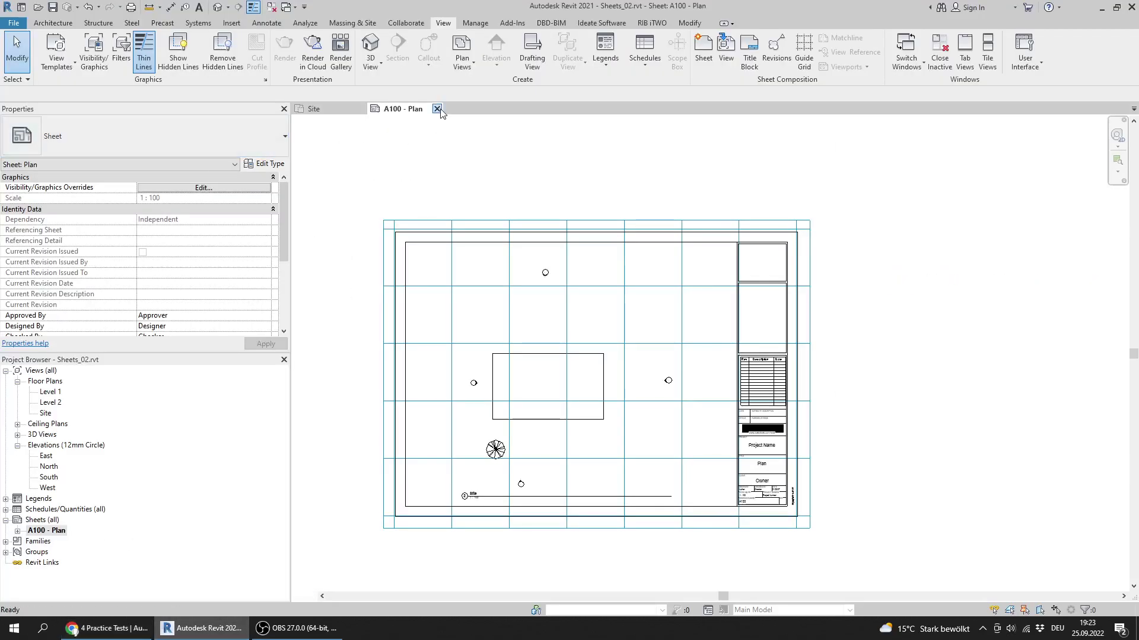
{"action": "left_click", "coordinate": [437, 109]}
{"action": "left_click", "coordinate": [360, 109]}
{"action": "left_click", "coordinate": [550, 316]}
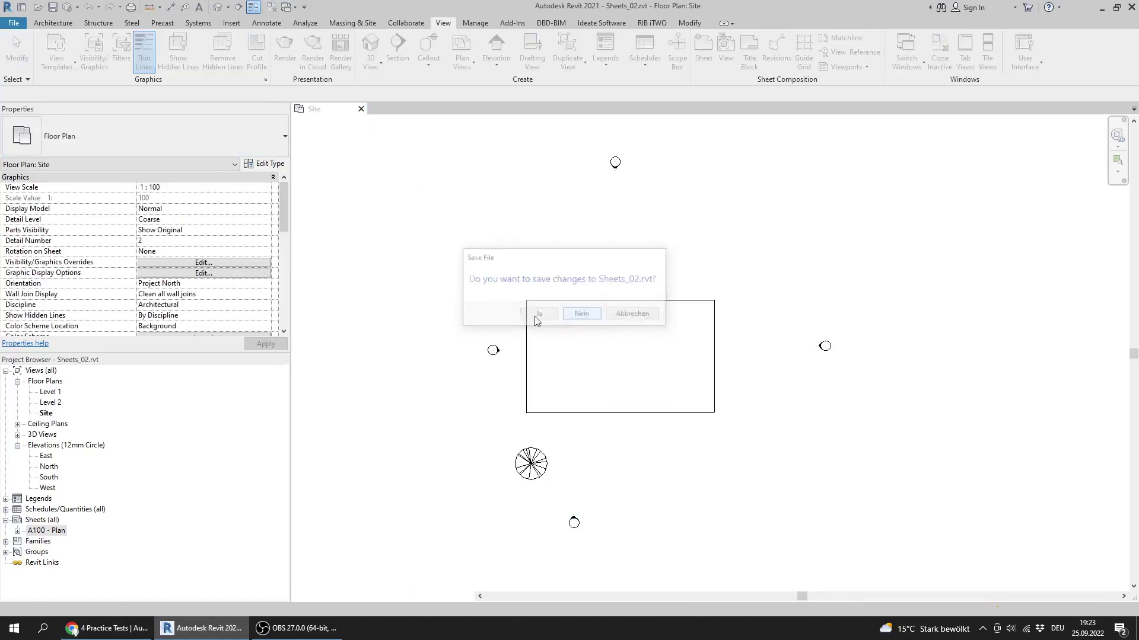
- Open the M_5B.rvt project from the Practice Test 2 folder
{"action": "left_click", "coordinate": [78, 143]}
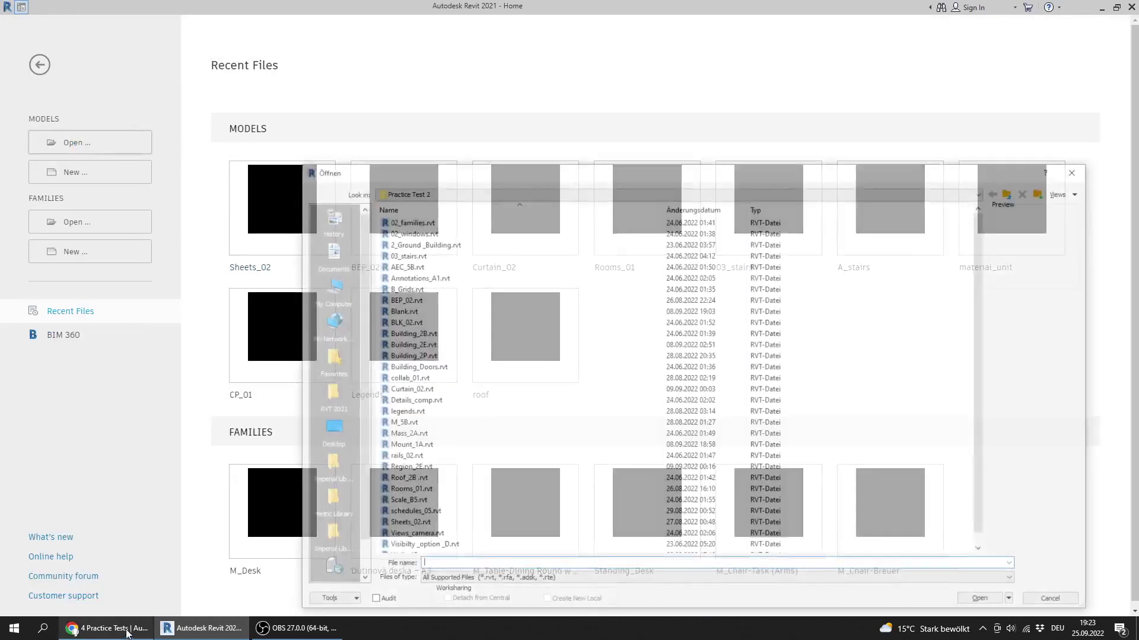
{"action": "left_click", "coordinate": [110, 628]}
{"action": "left_click", "coordinate": [201, 628]}
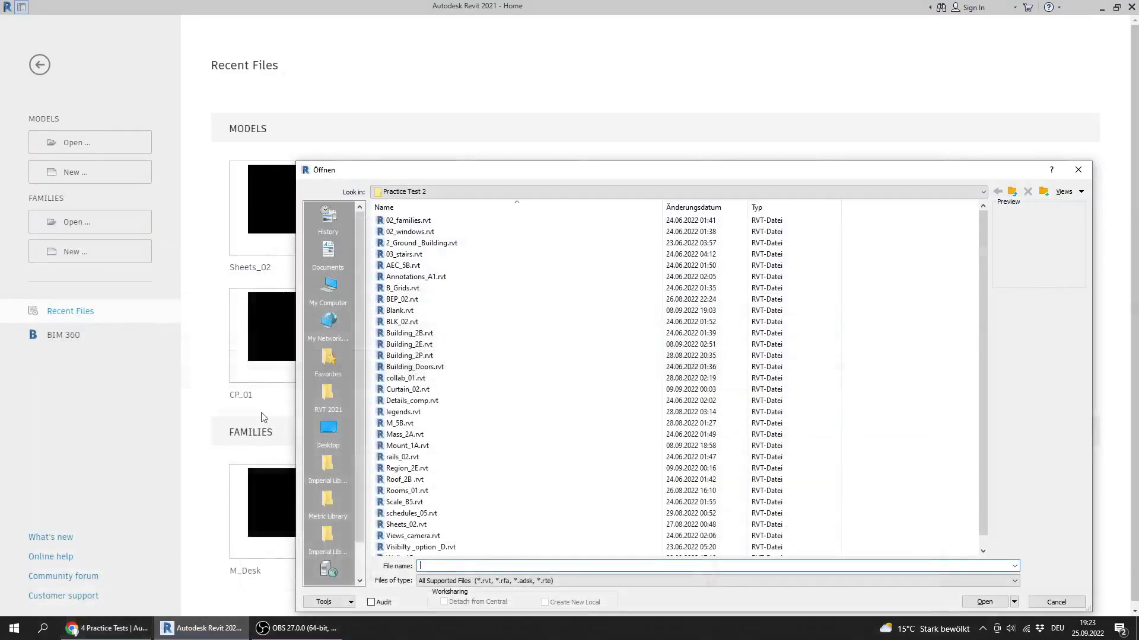
{"action": "left_click", "coordinate": [427, 403]}
{"action": "key", "text": "Down"}
{"action": "key", "text": "Down"}
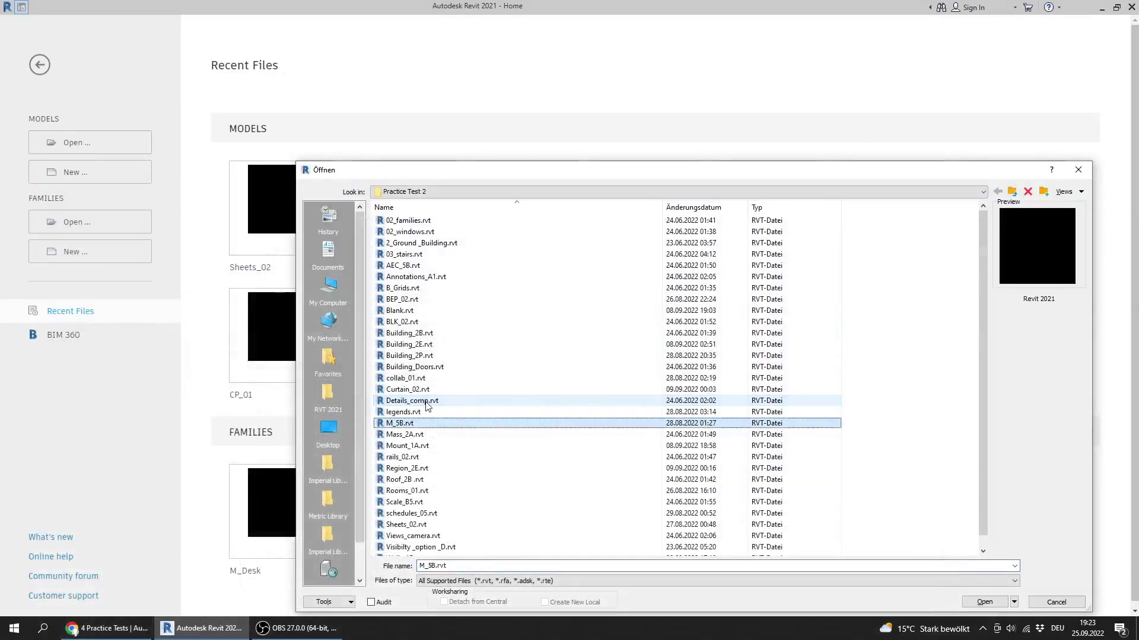
{"action": "key", "text": "Return"}
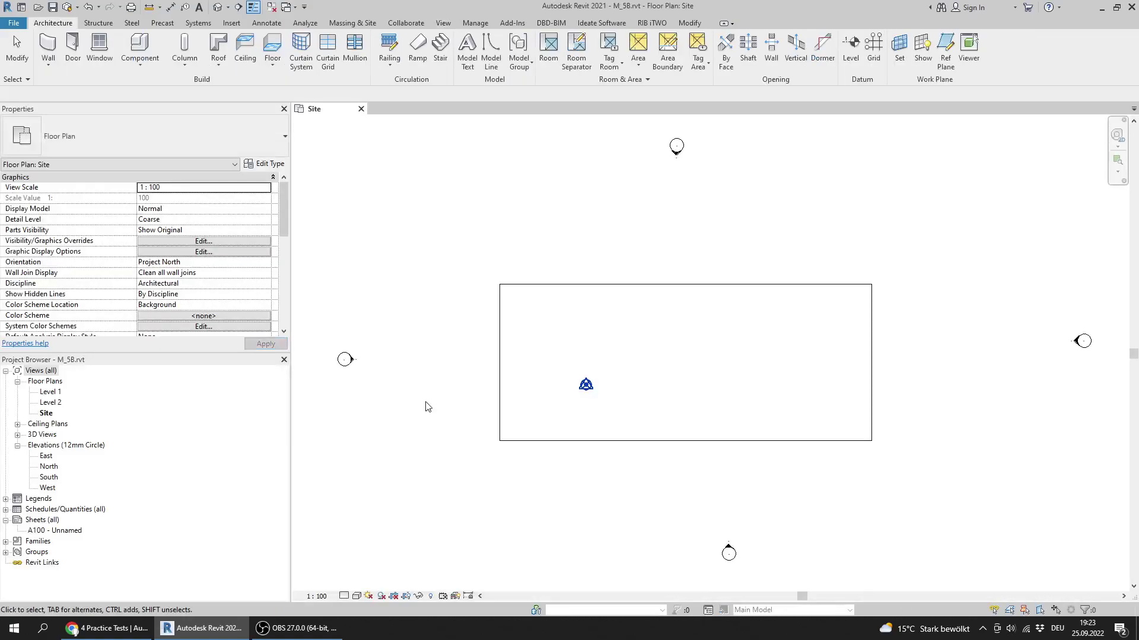
- Check question 6 in the browser and open the Level 1 floor plan in Revit
{"action": "left_click", "coordinate": [132, 628]}
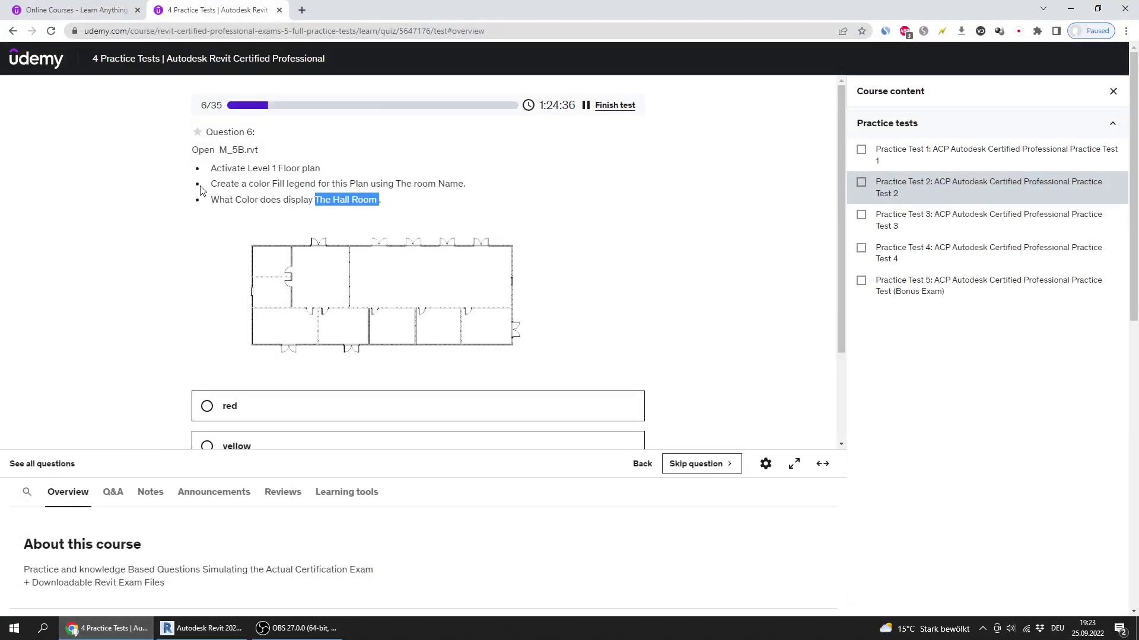
{"action": "left_click", "coordinate": [186, 630]}
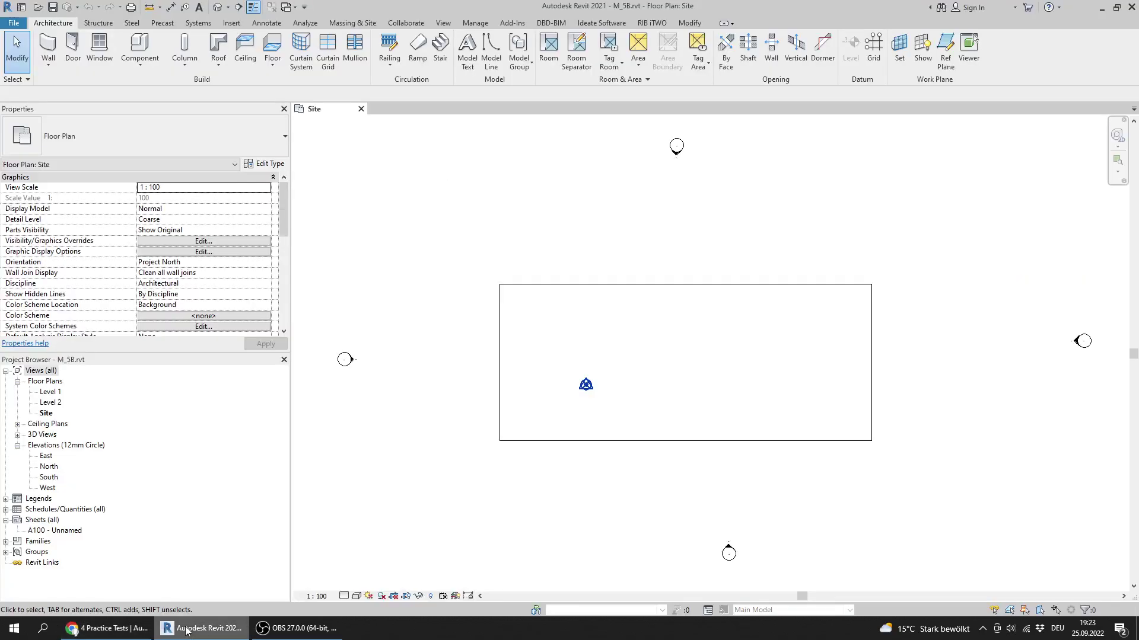
{"action": "double_click", "coordinate": [49, 392]}
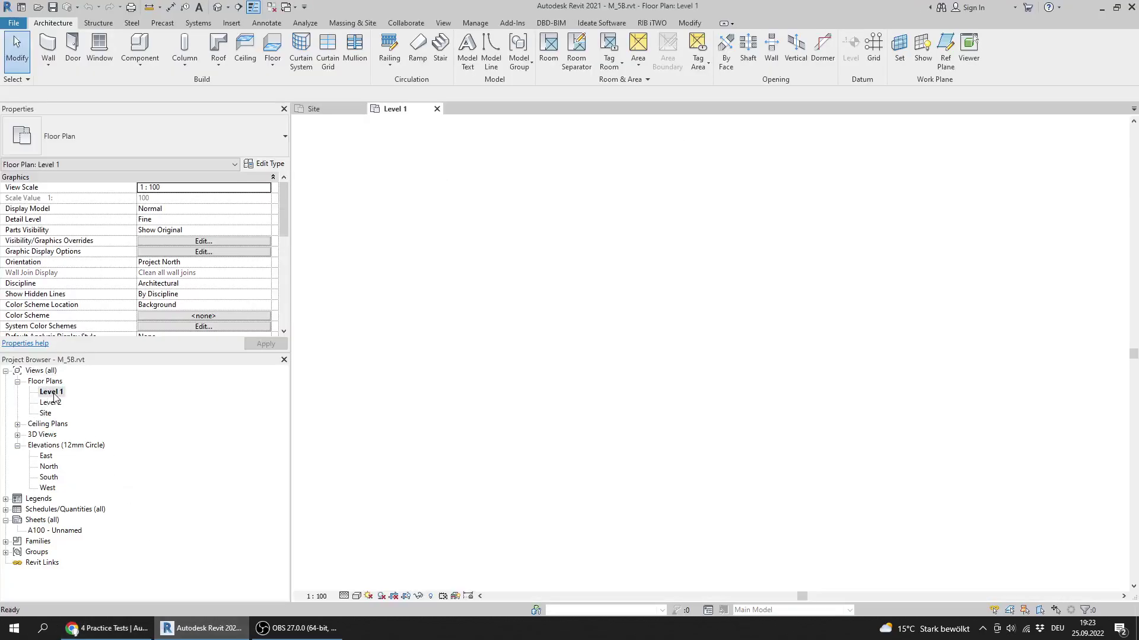
{"action": "scroll", "coordinate": [691, 310], "scroll_direction": "up", "scroll_amount": 2}
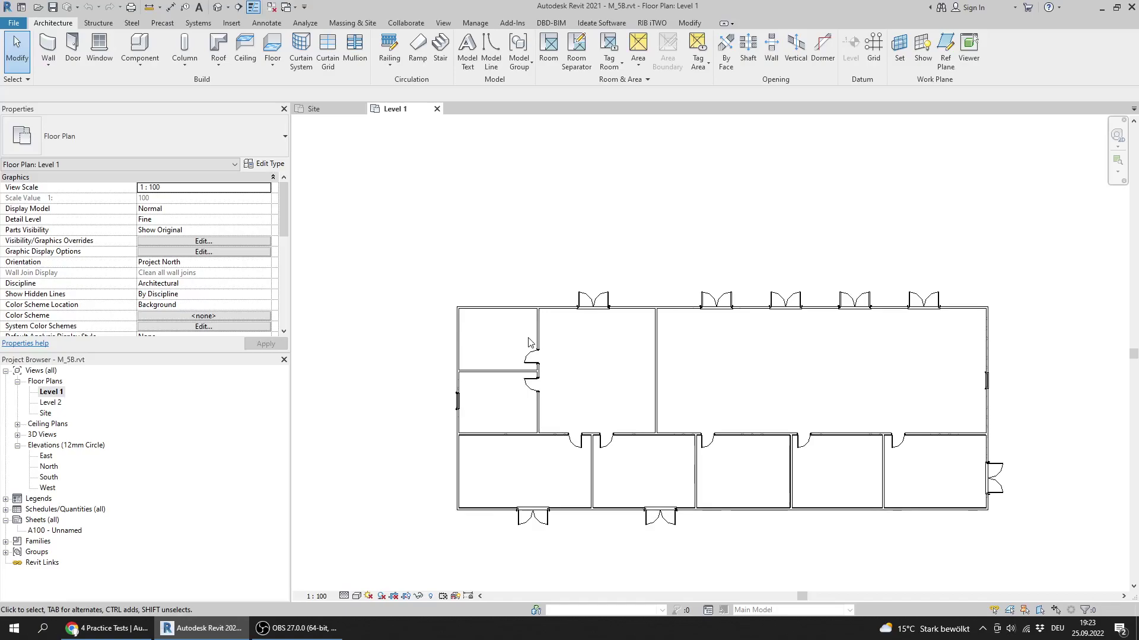
- Recheck question 6 in the browser and place a color fill legend below the Level 1 floor plan in Revit
{"action": "left_click", "coordinate": [95, 629]}
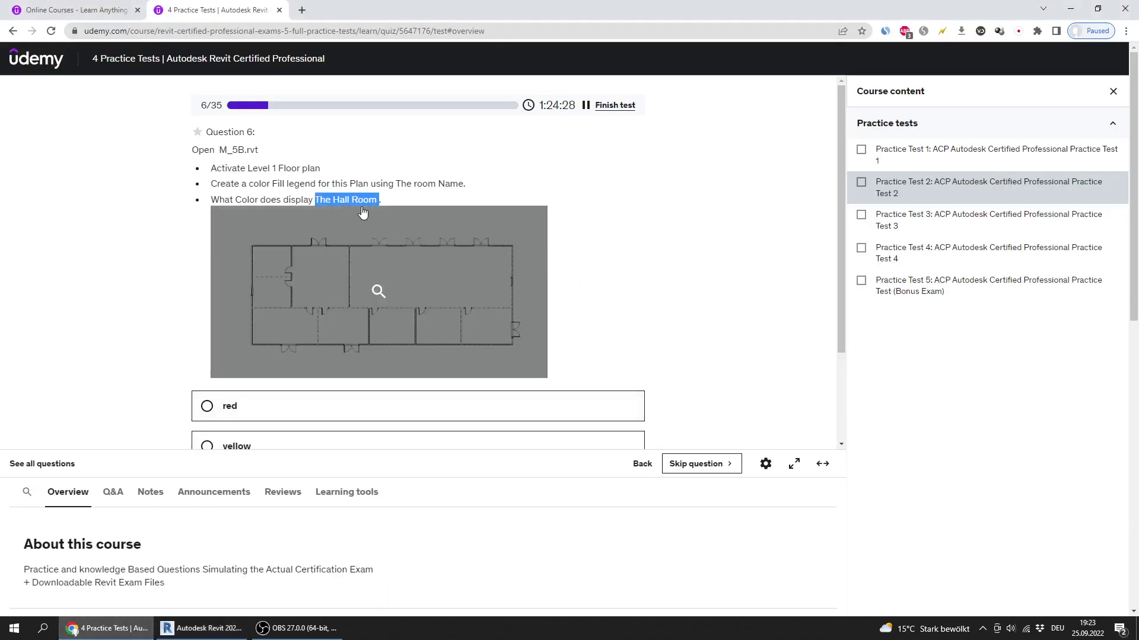
{"action": "left_click", "coordinate": [176, 248]}
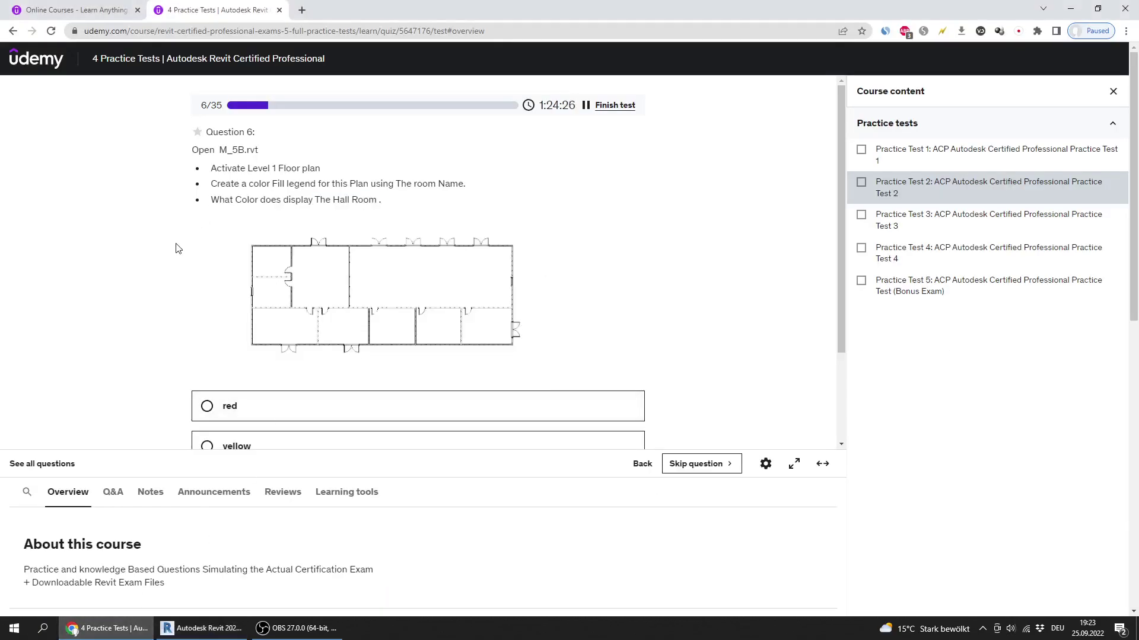
{"action": "left_click", "coordinate": [202, 628]}
{"action": "middle_click_drag", "start_coordinate": [752, 285], "coordinate": [674, 222]}
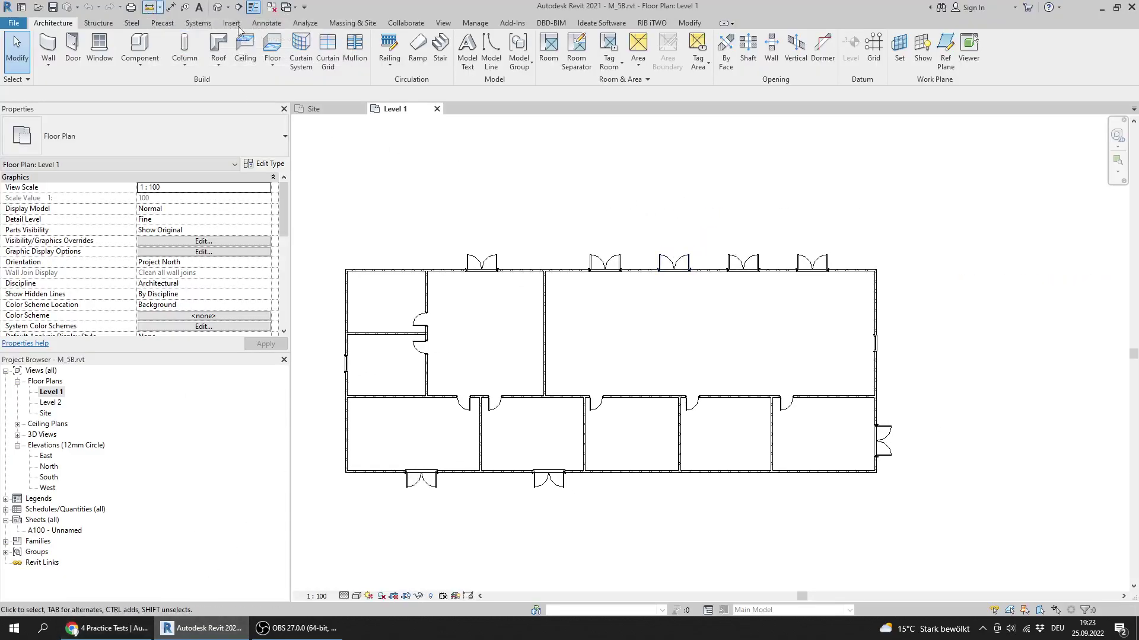
{"action": "left_click", "coordinate": [261, 27]}
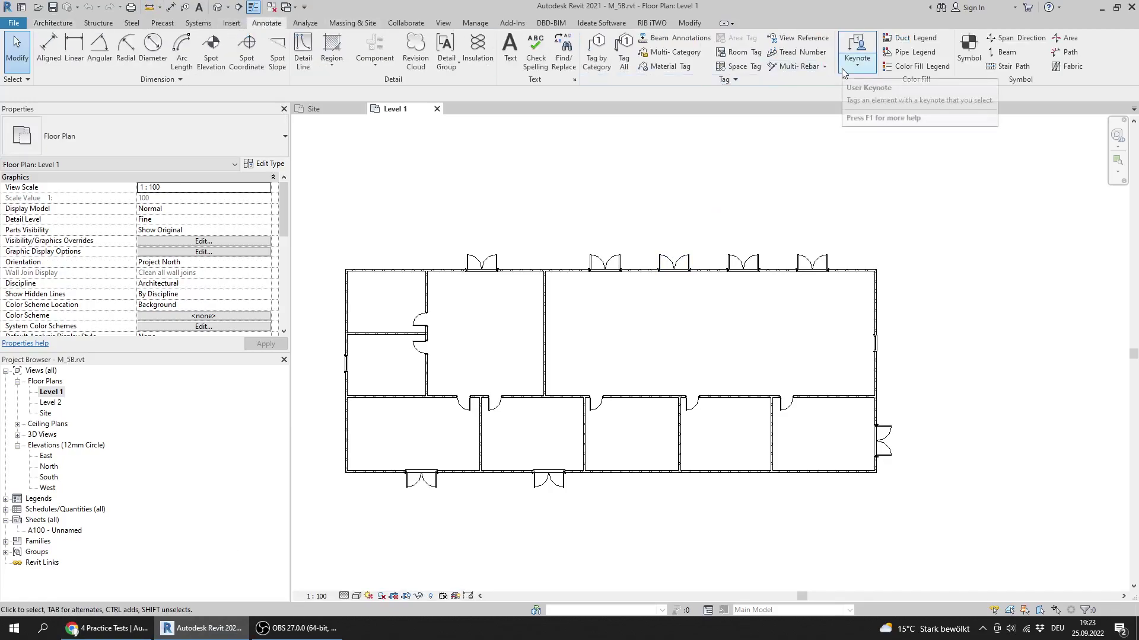
{"action": "left_click", "coordinate": [918, 68]}
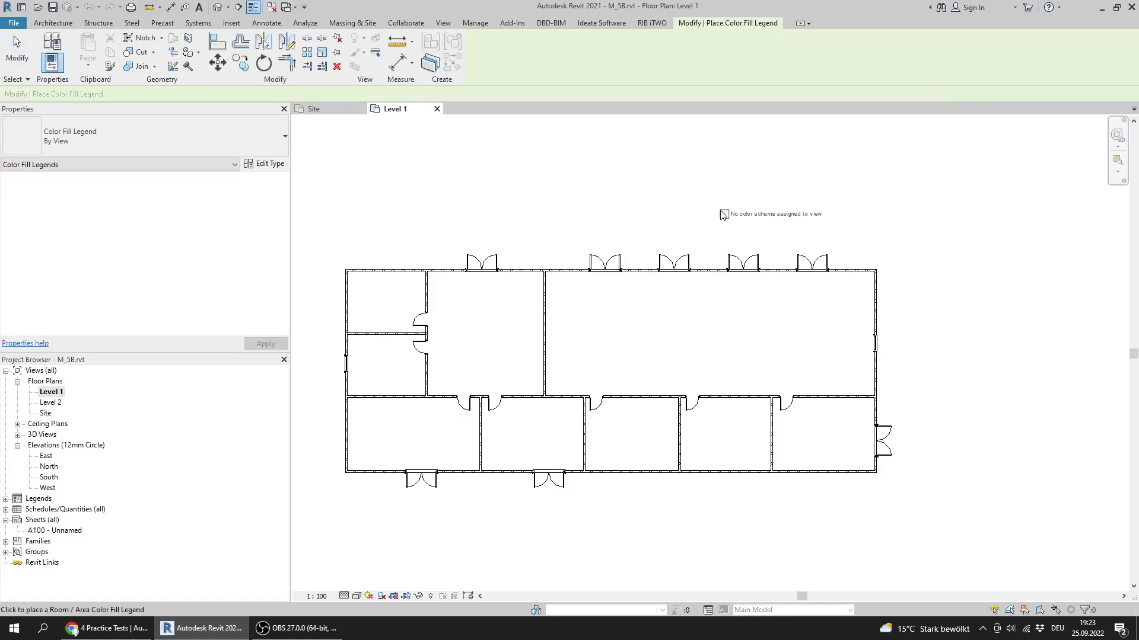
{"action": "middle_click_drag", "start_coordinate": [614, 276], "coordinate": [664, 222]}
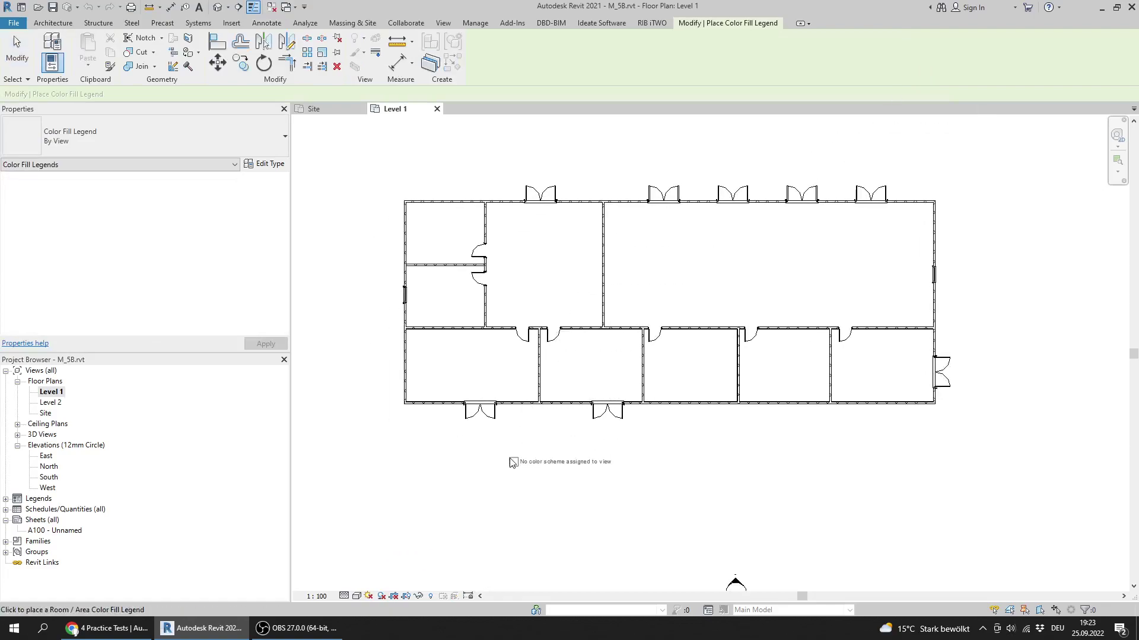
{"action": "left_click", "coordinate": [478, 476]}
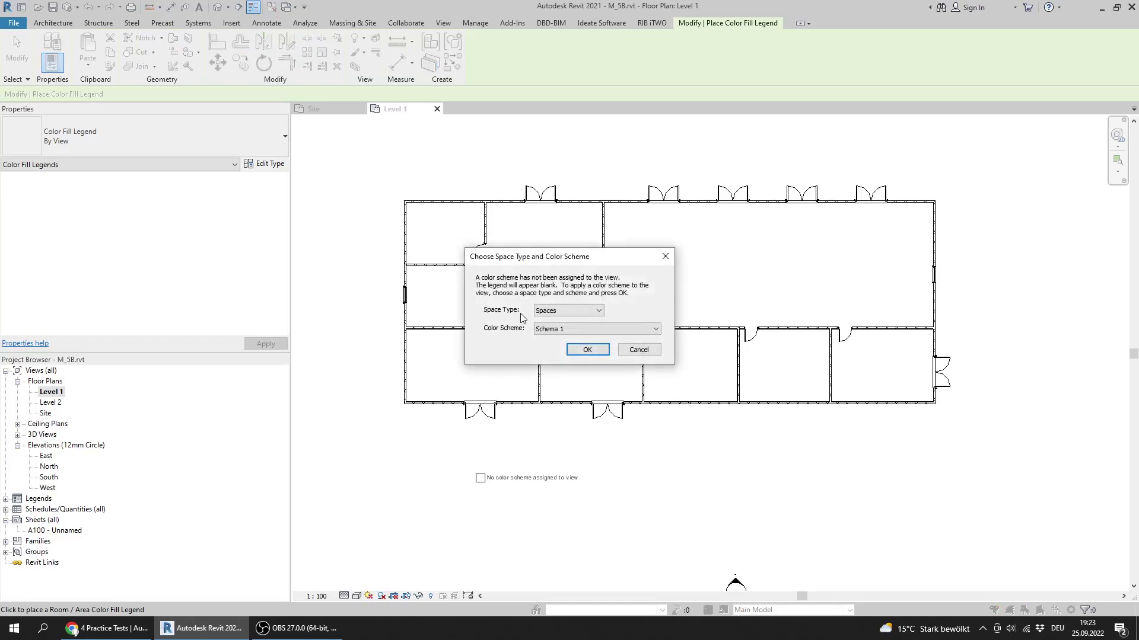
- Assign the Rooms space type and the By Room Name color scheme to the legend, checking the scheme against question 6
{"action": "left_click", "coordinate": [564, 315]}
{"action": "left_click", "coordinate": [562, 329]}
{"action": "left_click", "coordinate": [563, 329]}
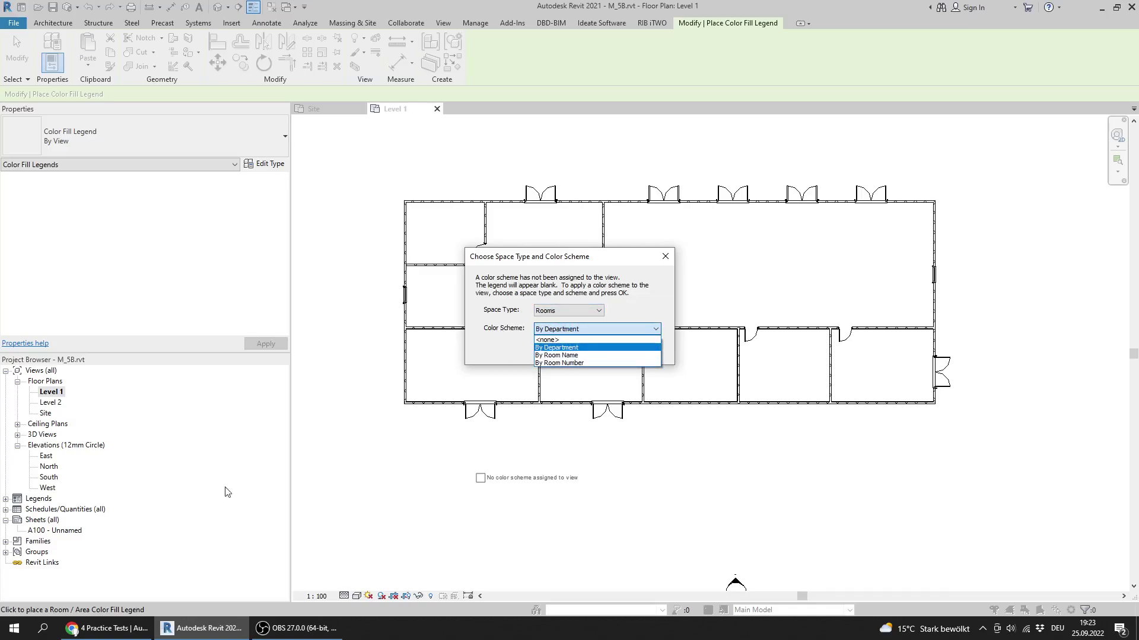
{"action": "left_click", "coordinate": [107, 628]}
{"action": "left_click", "coordinate": [201, 627]}
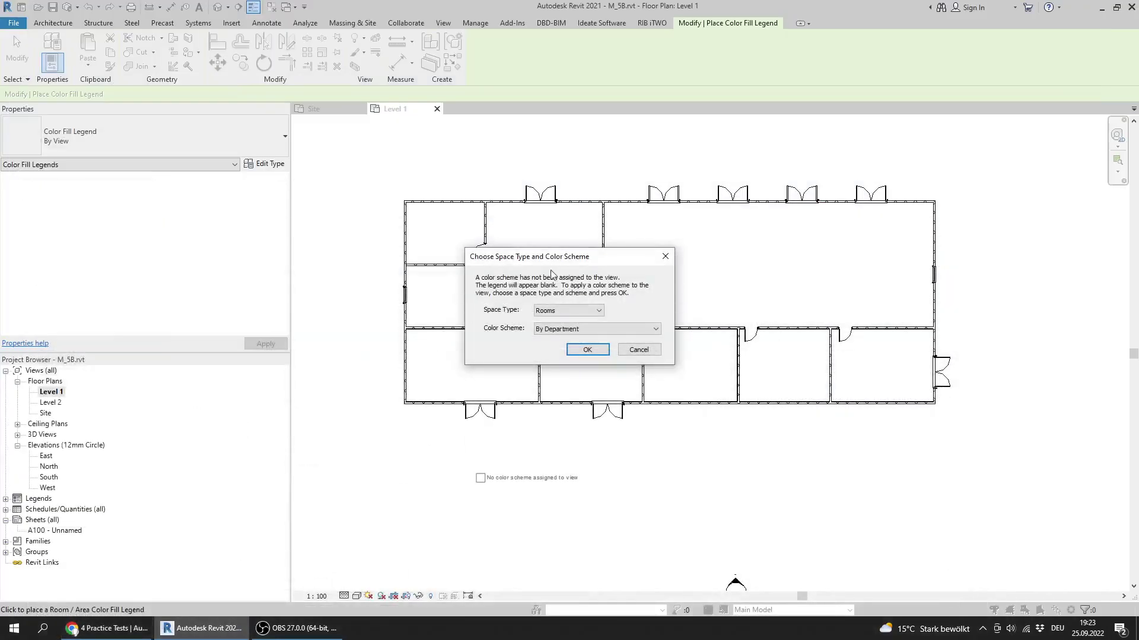
{"action": "left_click", "coordinate": [581, 329]}
{"action": "left_click", "coordinate": [584, 351]}
{"action": "left_click", "coordinate": [581, 354]}
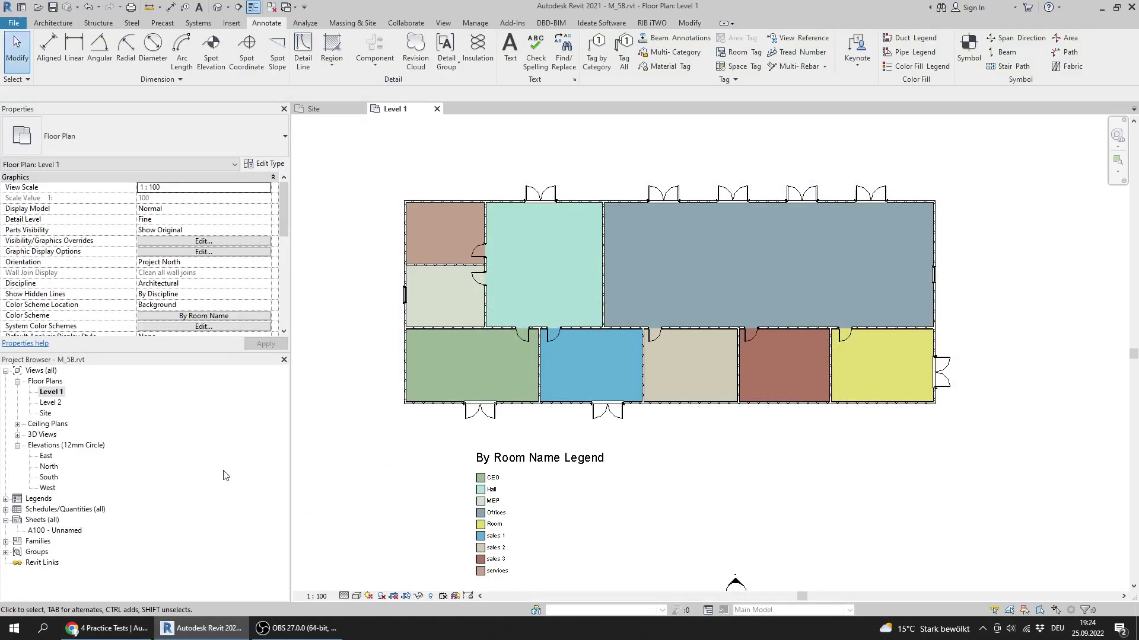
- Look up the Hall color in the room name legend and answer question 6 with cyan in the browser
{"action": "middle_click_drag", "start_coordinate": [465, 497], "coordinate": [421, 461]}
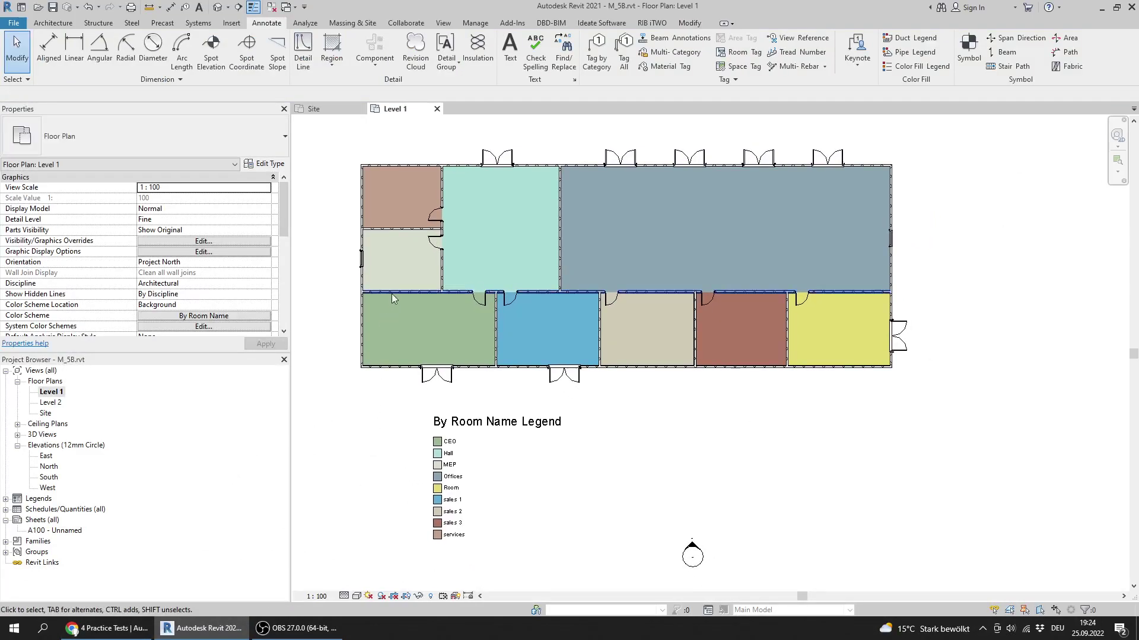
{"action": "left_click", "coordinate": [73, 628]}
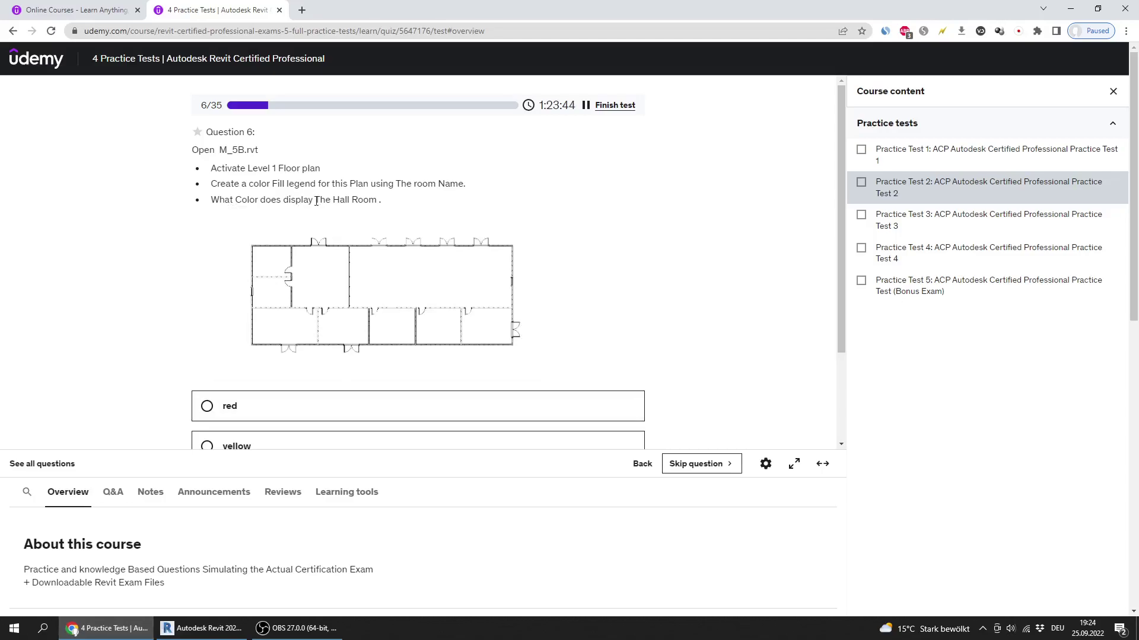
{"action": "left_click", "coordinate": [202, 628]}
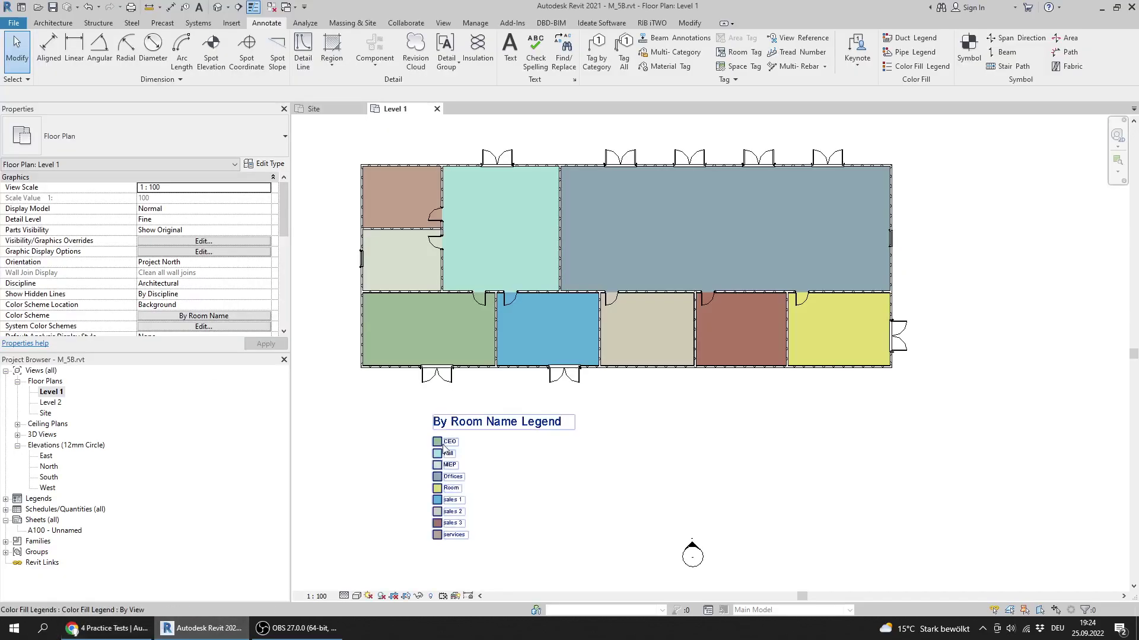
{"action": "scroll", "coordinate": [456, 452], "scroll_direction": "up", "scroll_amount": 3}
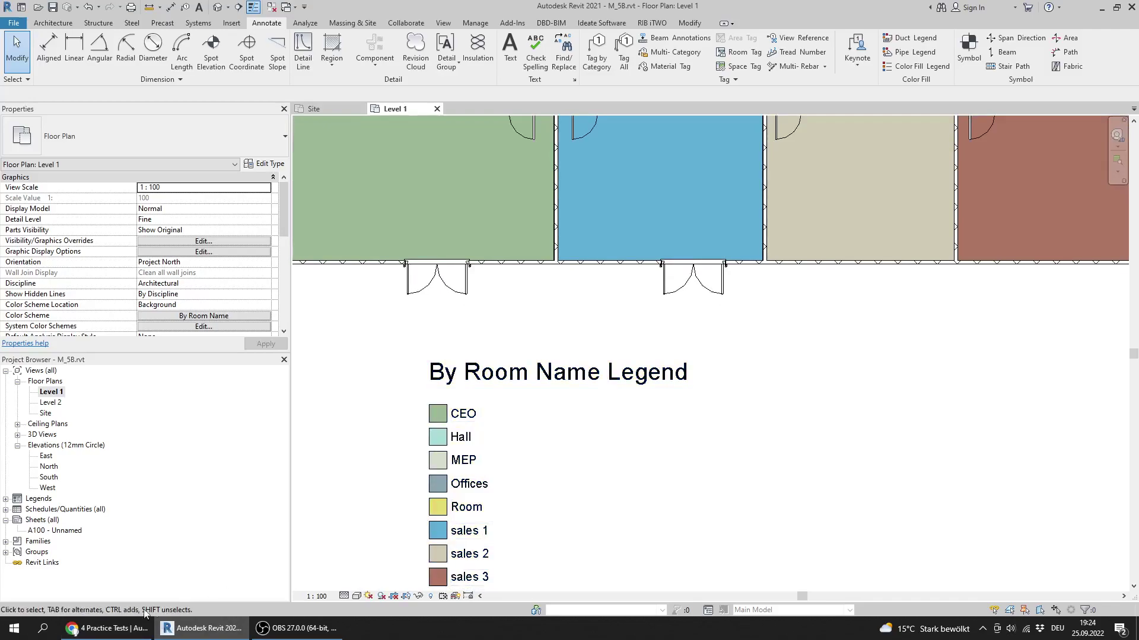
{"action": "left_click", "coordinate": [124, 631]}
{"action": "scroll", "coordinate": [330, 297], "scroll_direction": "down", "scroll_amount": 2}
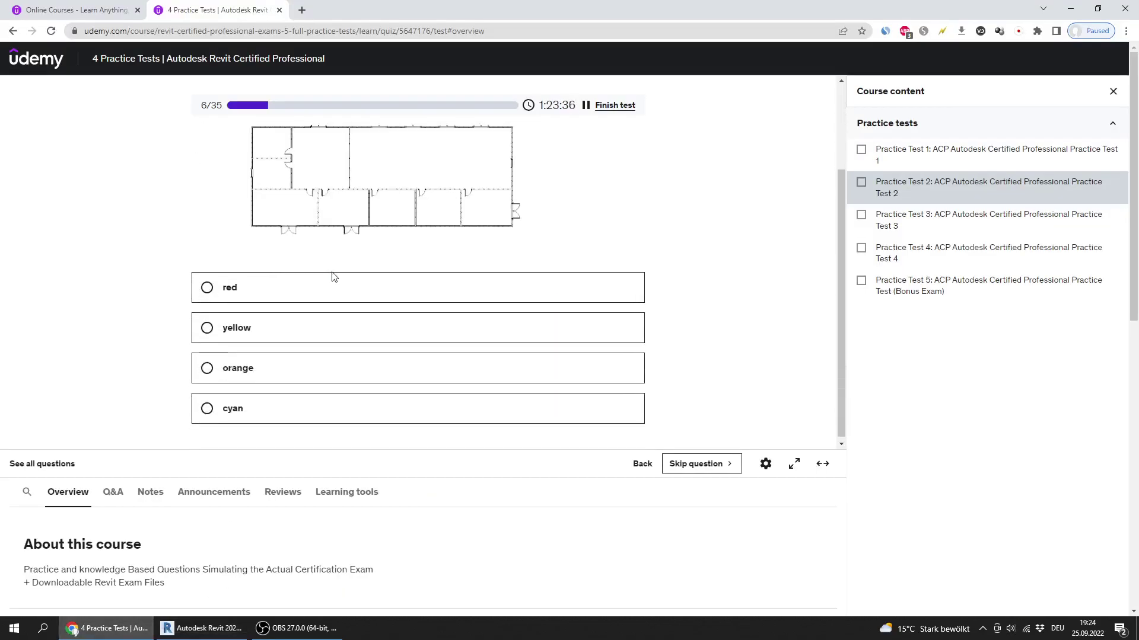
{"action": "left_click", "coordinate": [277, 414]}
- Recheck the Hall swatch in Revit's room name legend, review question 6 in the browser, and advance the test to question 7
{"action": "left_click", "coordinate": [202, 629]}
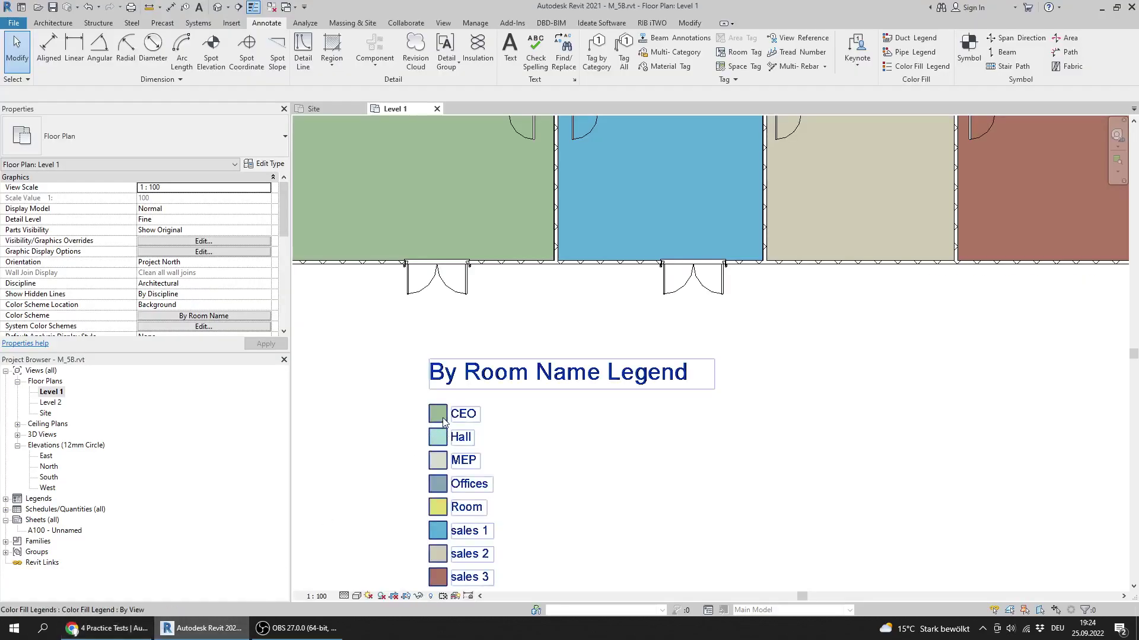
{"action": "scroll", "coordinate": [444, 422], "scroll_direction": "down", "scroll_amount": 3}
{"action": "scroll", "coordinate": [456, 464], "scroll_direction": "up", "scroll_amount": 3}
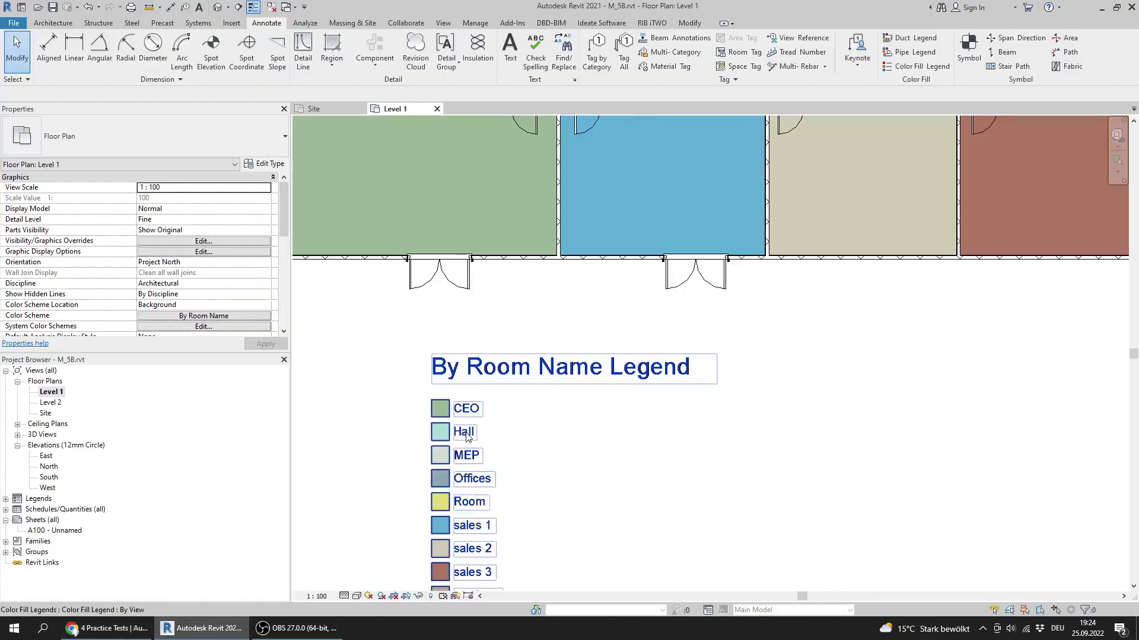
{"action": "scroll", "coordinate": [452, 418], "scroll_direction": "down", "scroll_amount": 3}
{"action": "scroll", "coordinate": [454, 374], "scroll_direction": "up", "scroll_amount": 1}
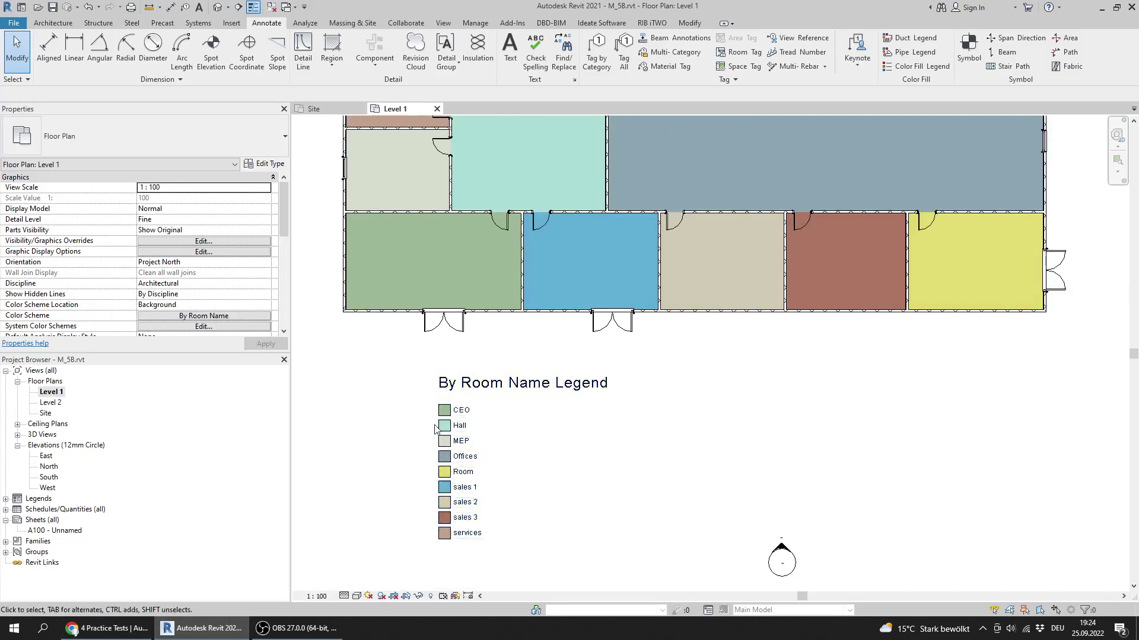
{"action": "scroll", "coordinate": [435, 428], "scroll_direction": "up", "scroll_amount": 3}
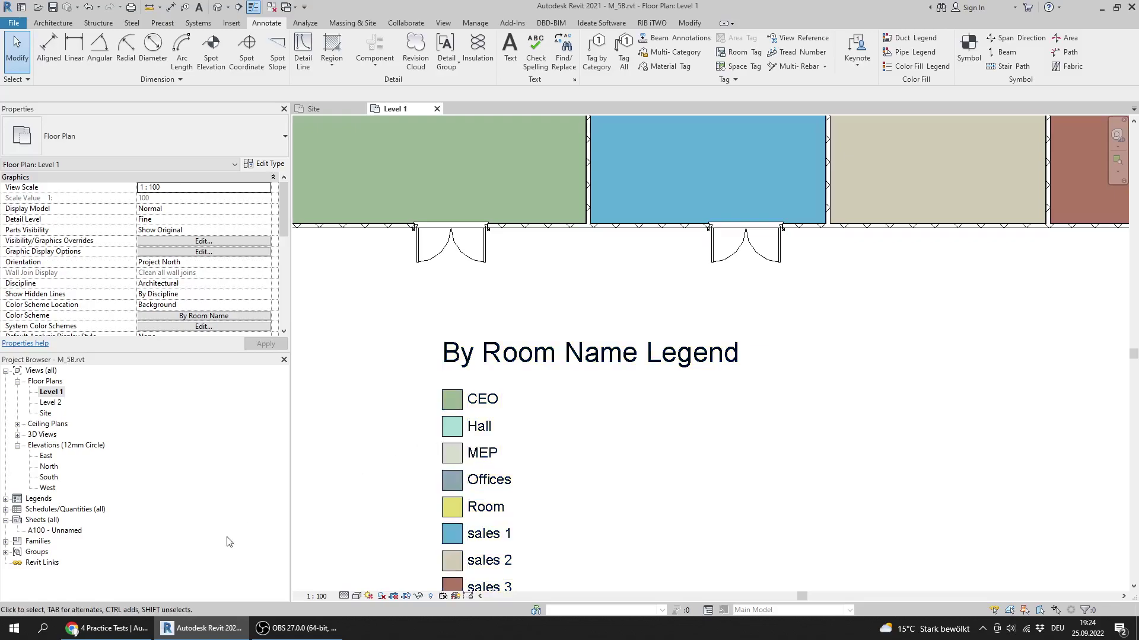
{"action": "left_click", "coordinate": [107, 628]}
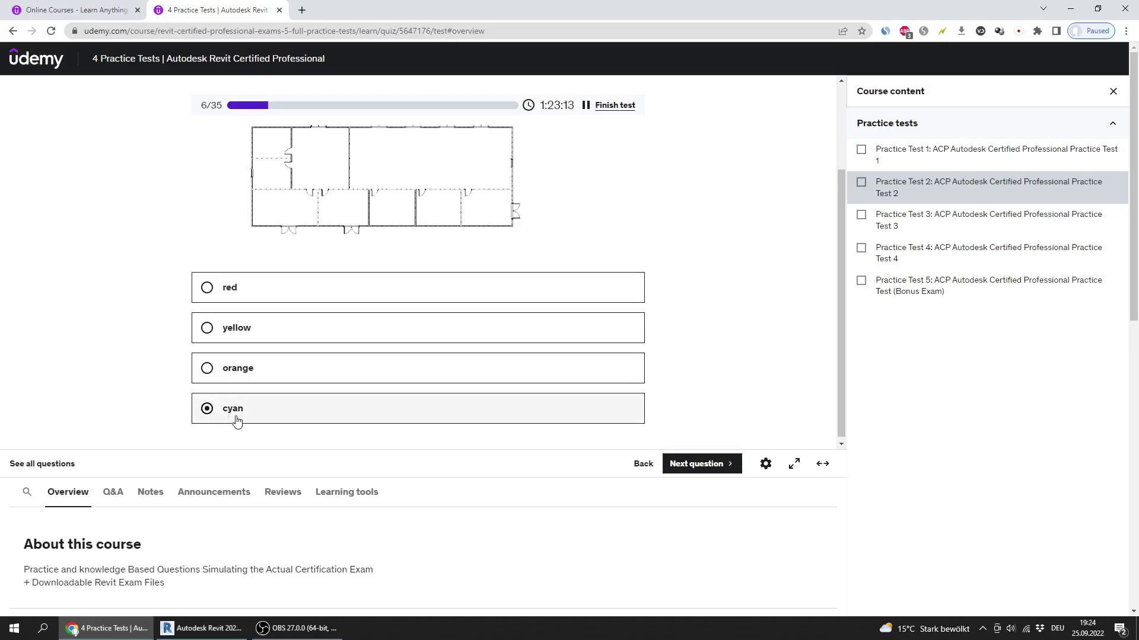
{"action": "scroll", "coordinate": [143, 299], "scroll_direction": "up", "scroll_amount": 1}
{"action": "scroll", "coordinate": [143, 300], "scroll_direction": "up", "scroll_amount": 2}
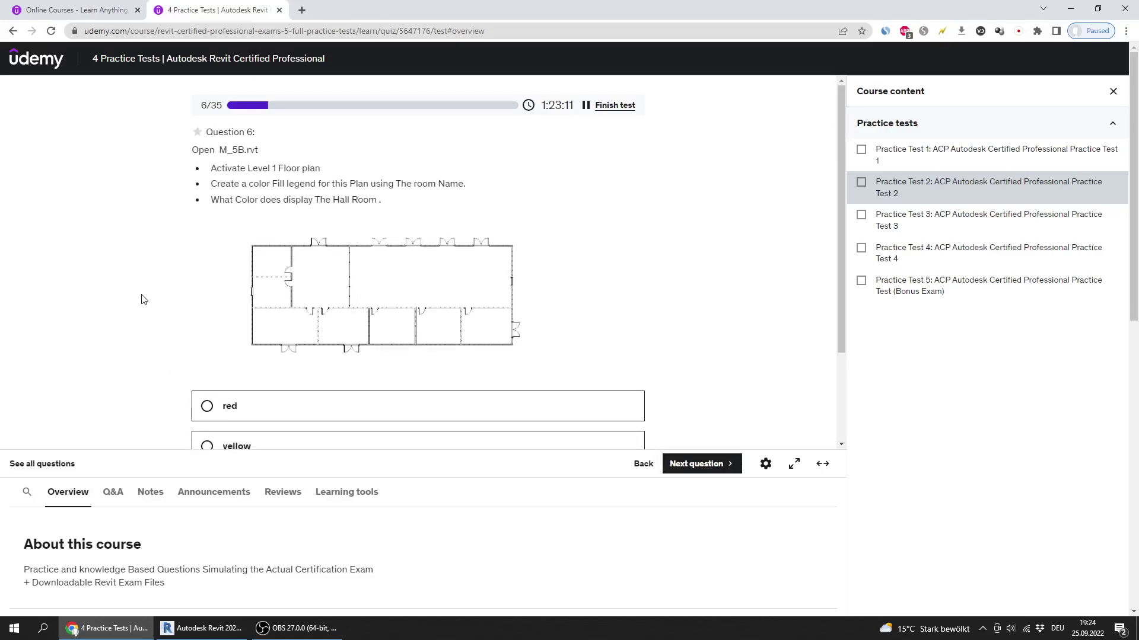
{"action": "left_click", "coordinate": [681, 465]}
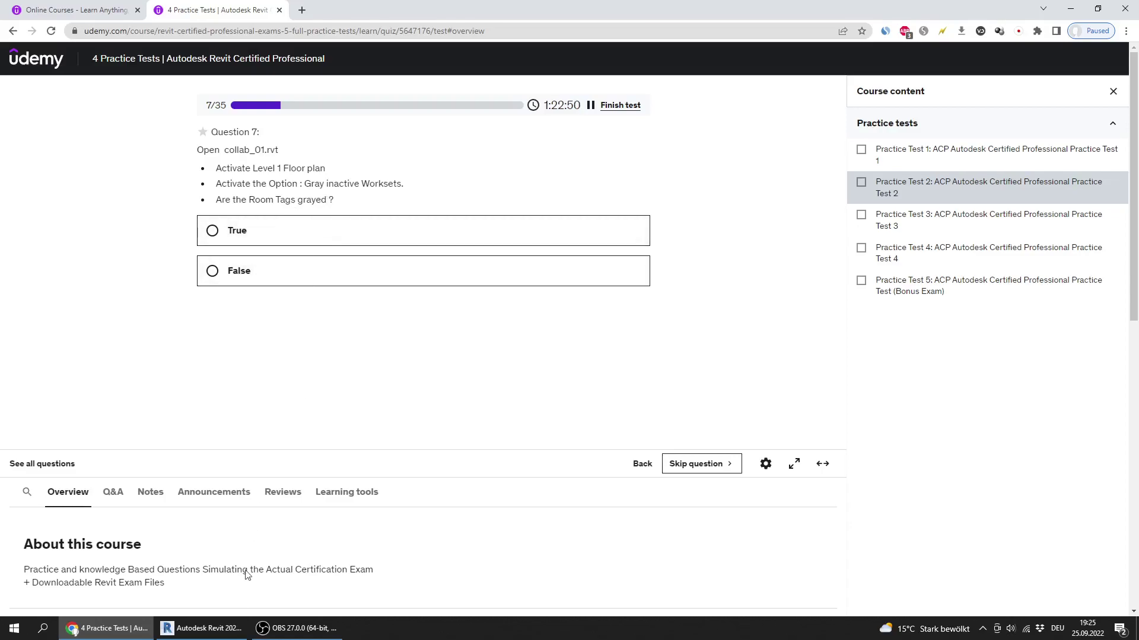
- Close the M_5B.rvt project in Revit without saving changes
{"action": "left_click", "coordinate": [202, 628]}
{"action": "left_click", "coordinate": [434, 109]}
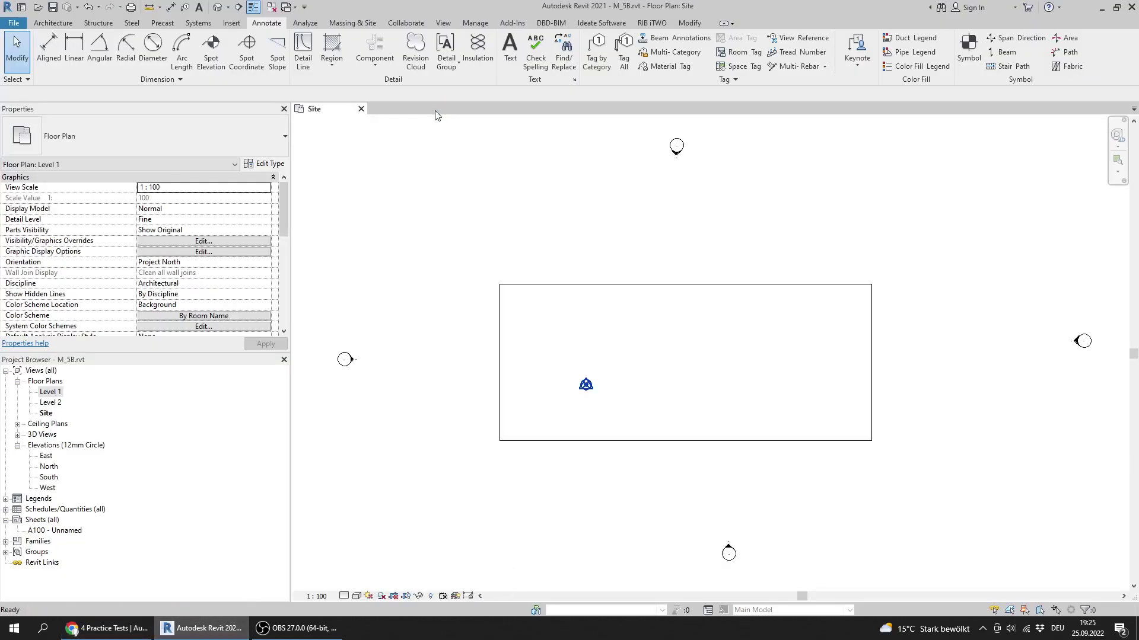
{"action": "left_click", "coordinate": [361, 109]}
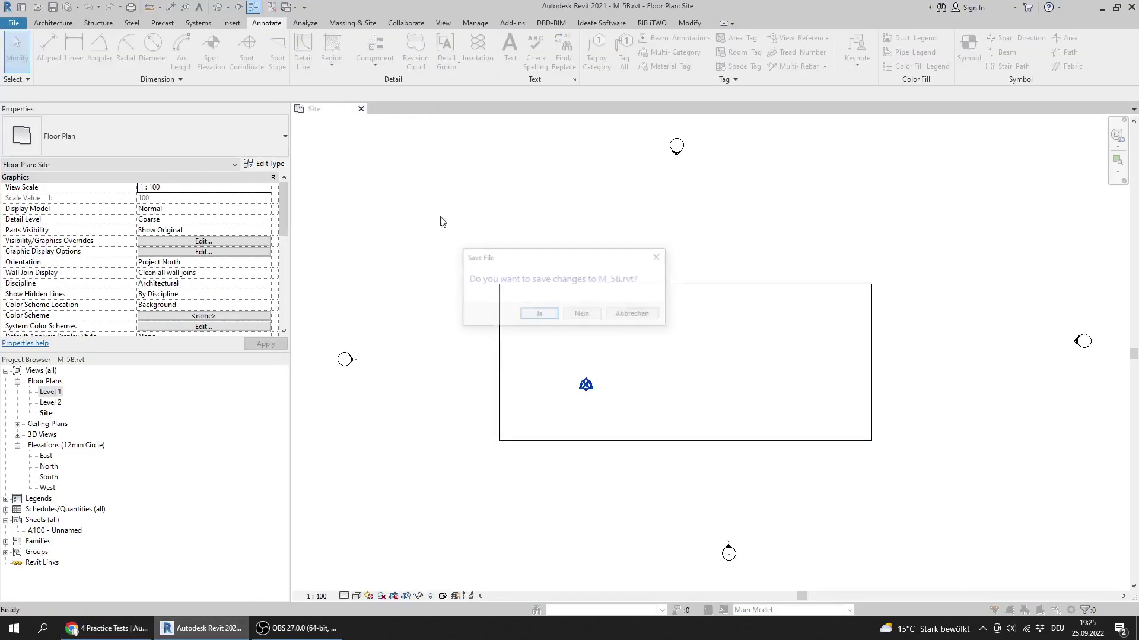
{"action": "left_click", "coordinate": [572, 315]}
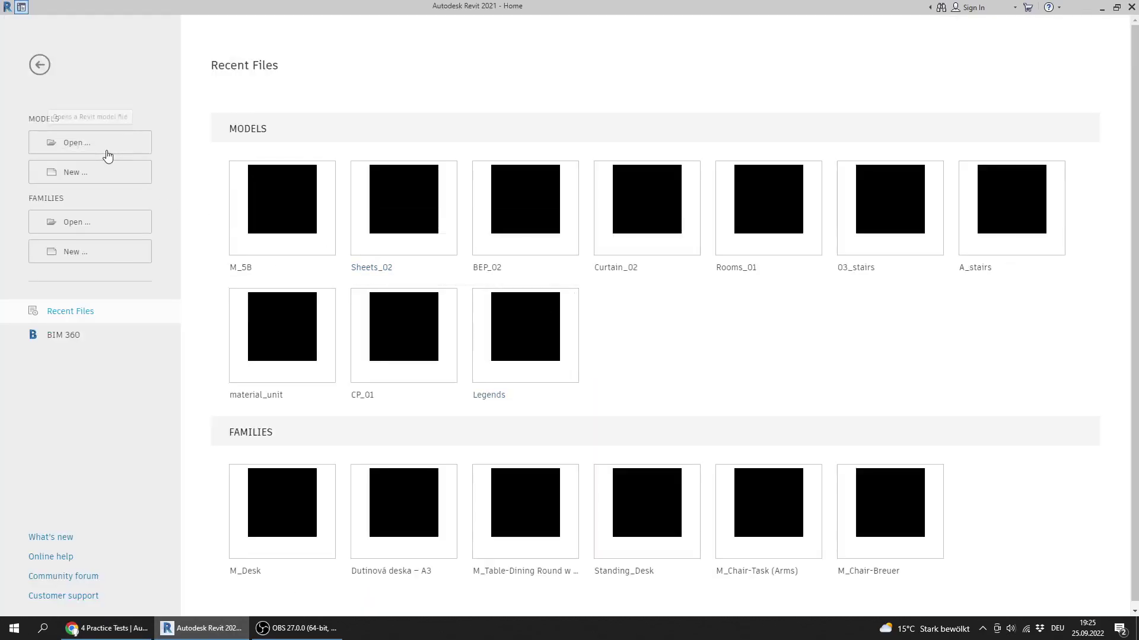
- Open the collab_01.rvt project from the Practice Test 2 folder and dismiss the missing central model notice
{"action": "left_click", "coordinate": [107, 151]}
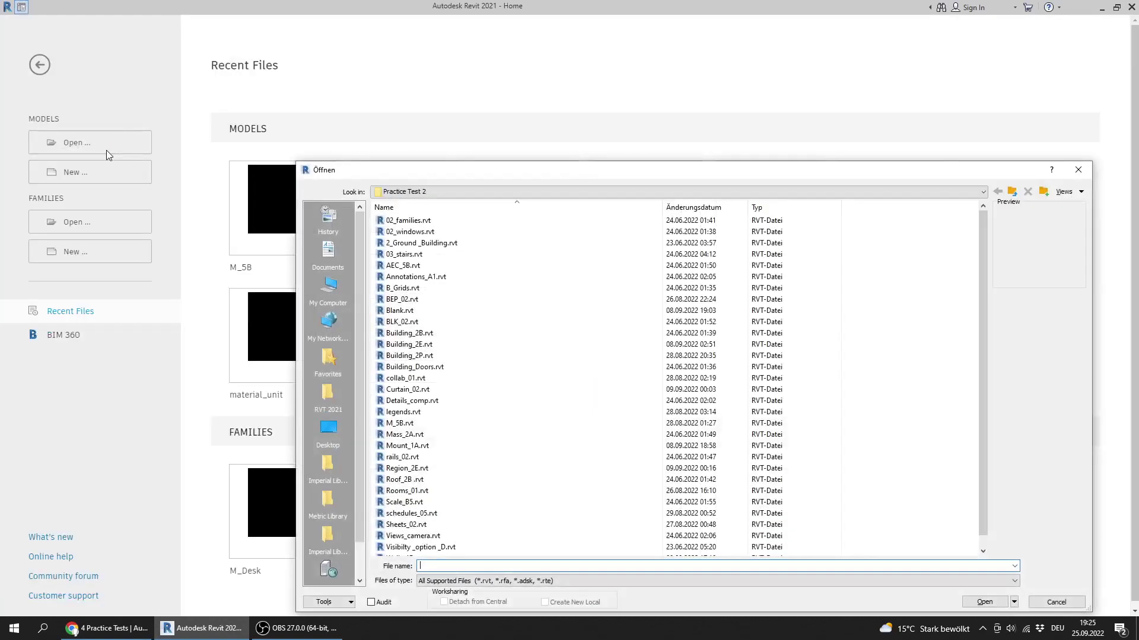
{"action": "left_click", "coordinate": [418, 413]}
{"action": "key", "text": "c"}
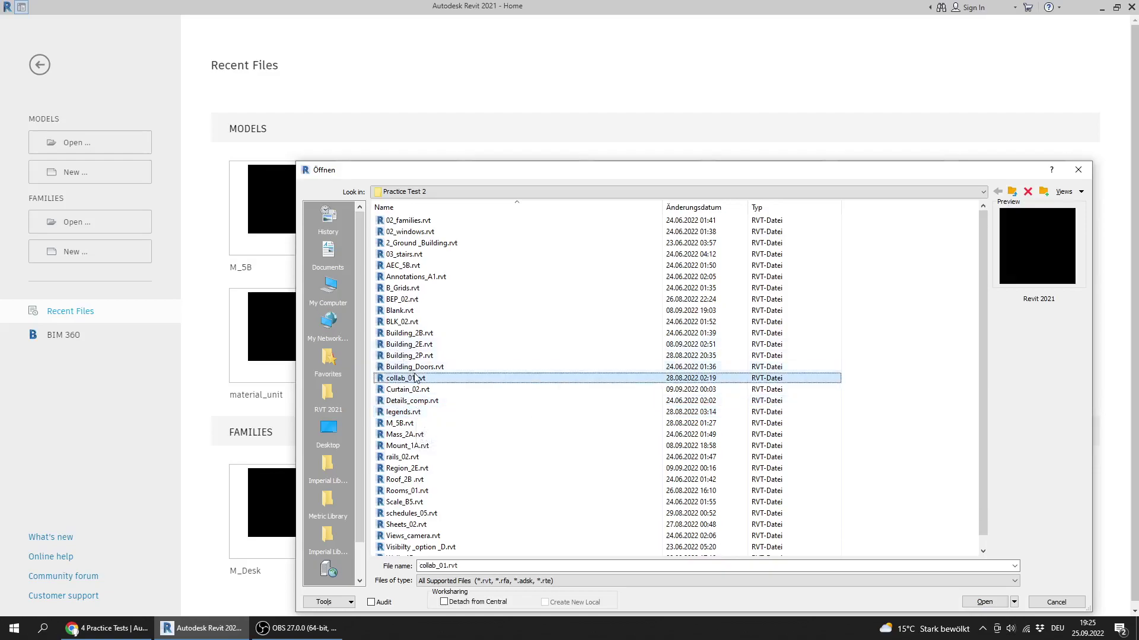
{"action": "double_click", "coordinate": [417, 379]}
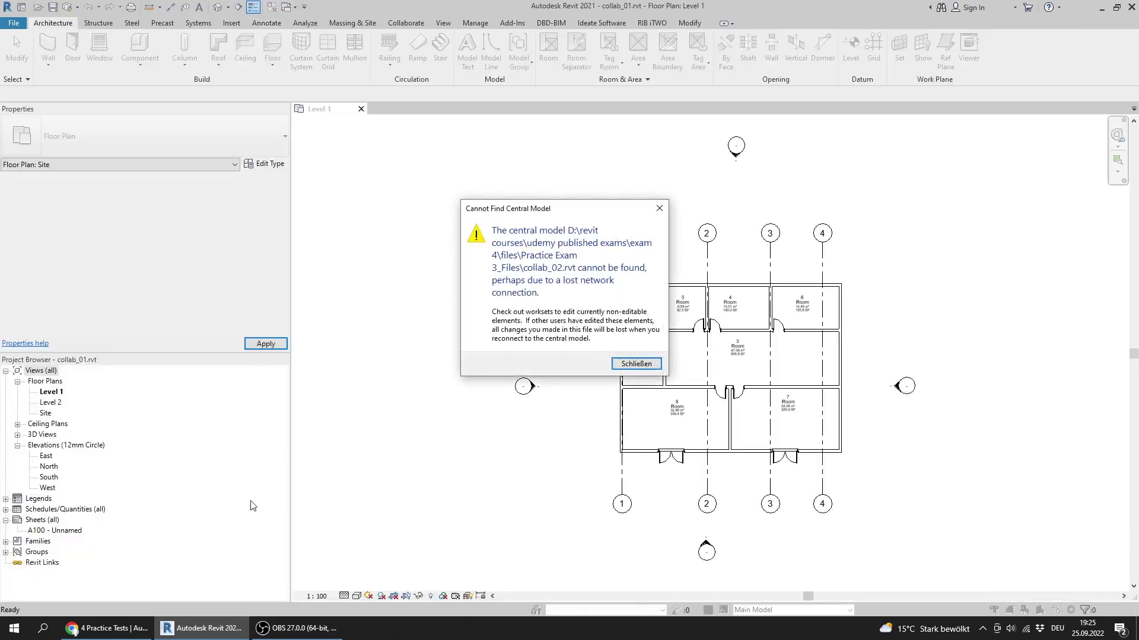
{"action": "left_click", "coordinate": [636, 364]}
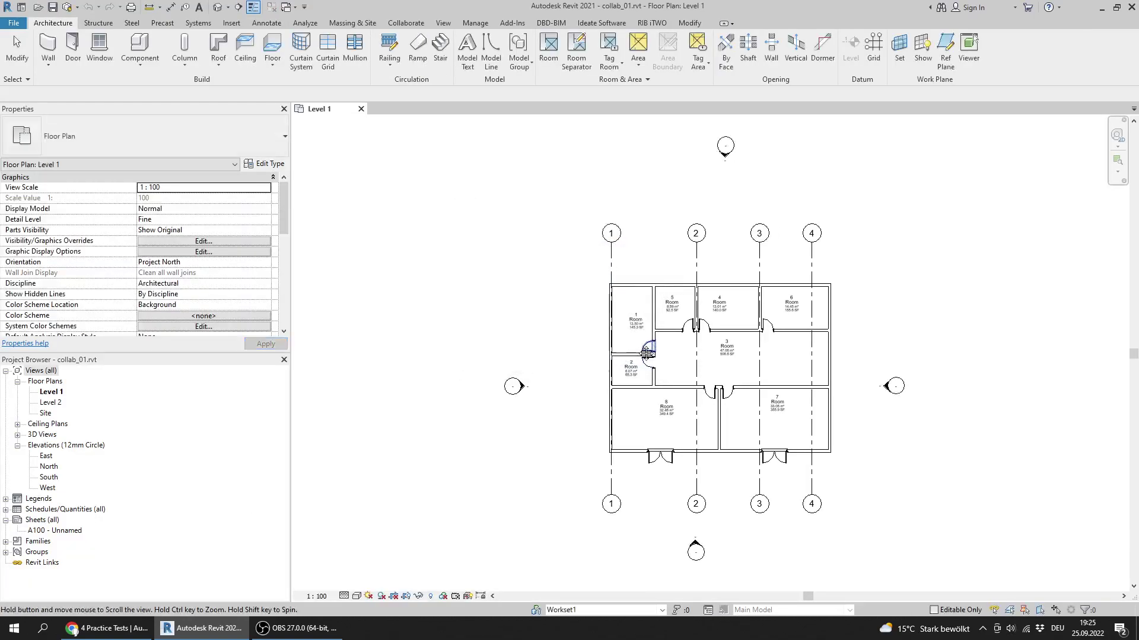
- Read the floor plan and inactive worksets instructions of question 7 in the browser and examine the Level 1 plan in Revit
{"action": "left_click", "coordinate": [112, 628]}
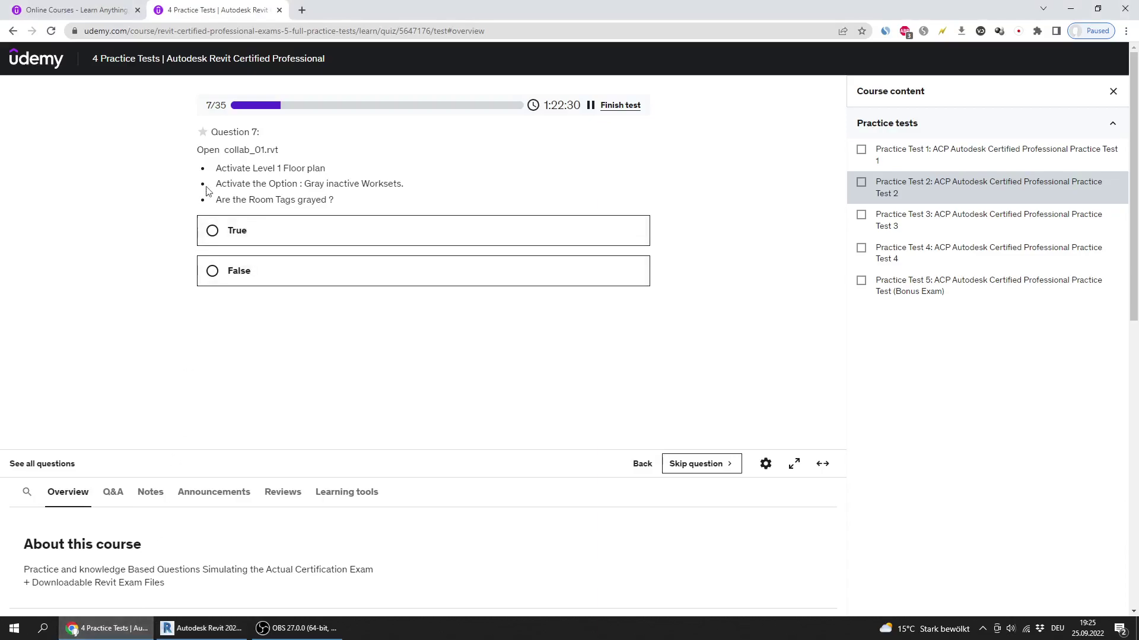
{"action": "left_click_drag", "start_coordinate": [249, 185], "coordinate": [402, 189]}
{"action": "left_click", "coordinate": [330, 175]}
{"action": "left_click_drag", "start_coordinate": [287, 168], "coordinate": [232, 169]}
{"action": "left_click", "coordinate": [201, 629]}
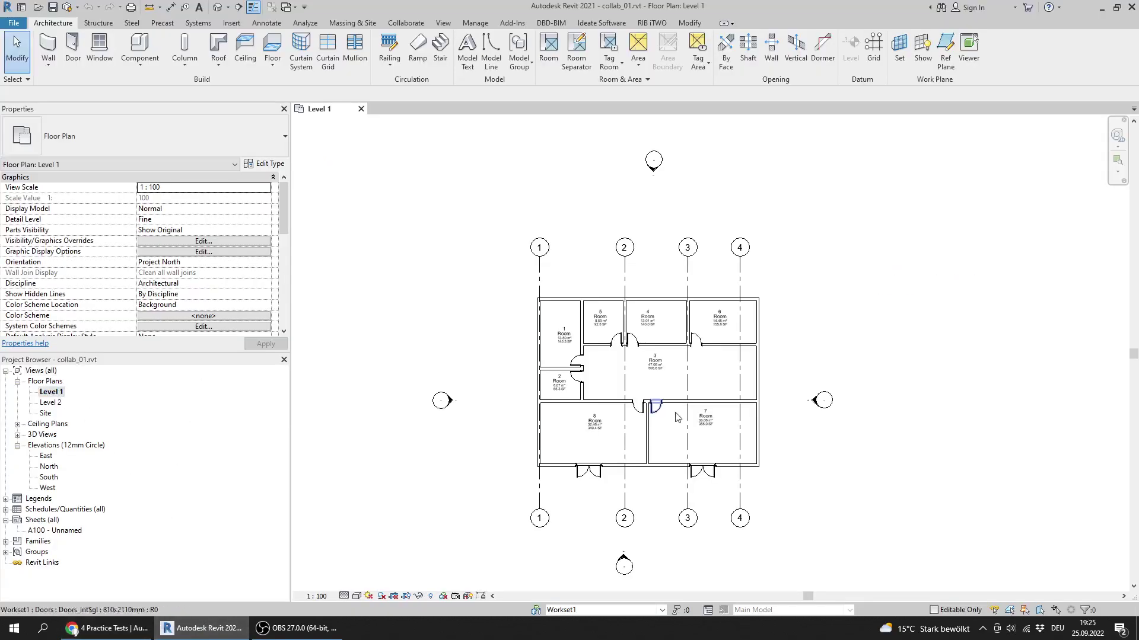
{"action": "scroll", "coordinate": [688, 410], "scroll_direction": "up", "scroll_amount": 1}
{"action": "scroll", "coordinate": [688, 409], "scroll_direction": "up", "scroll_amount": 1}
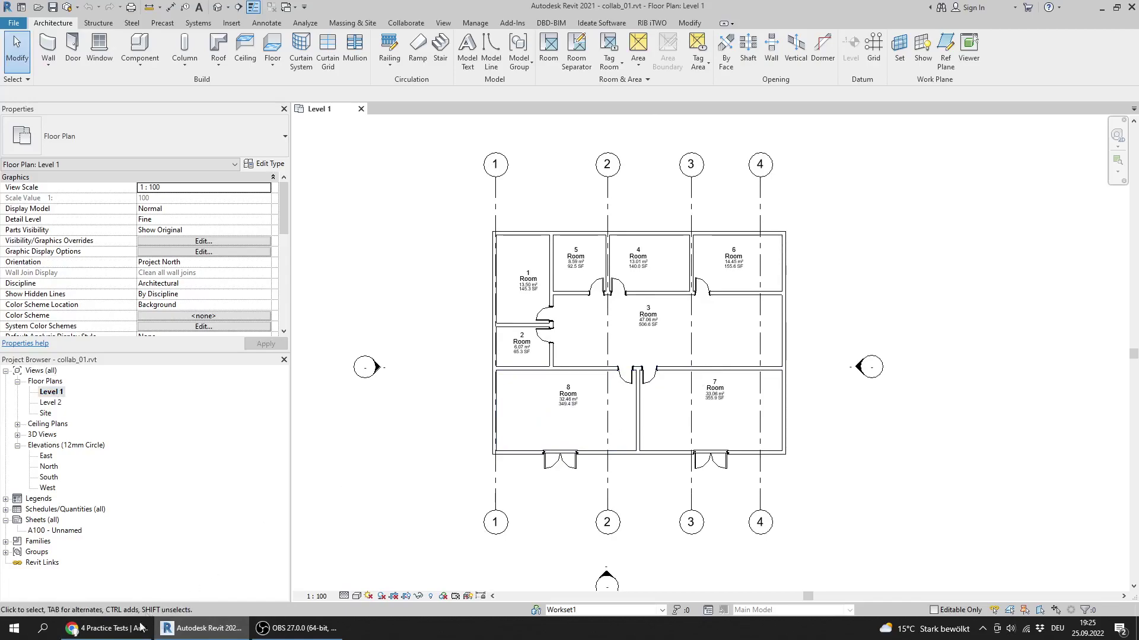
- Recheck question 7 in the browser and turn on graying of inactive worksets for the Level 1 floor plan in Revit
{"action": "left_click", "coordinate": [144, 626]}
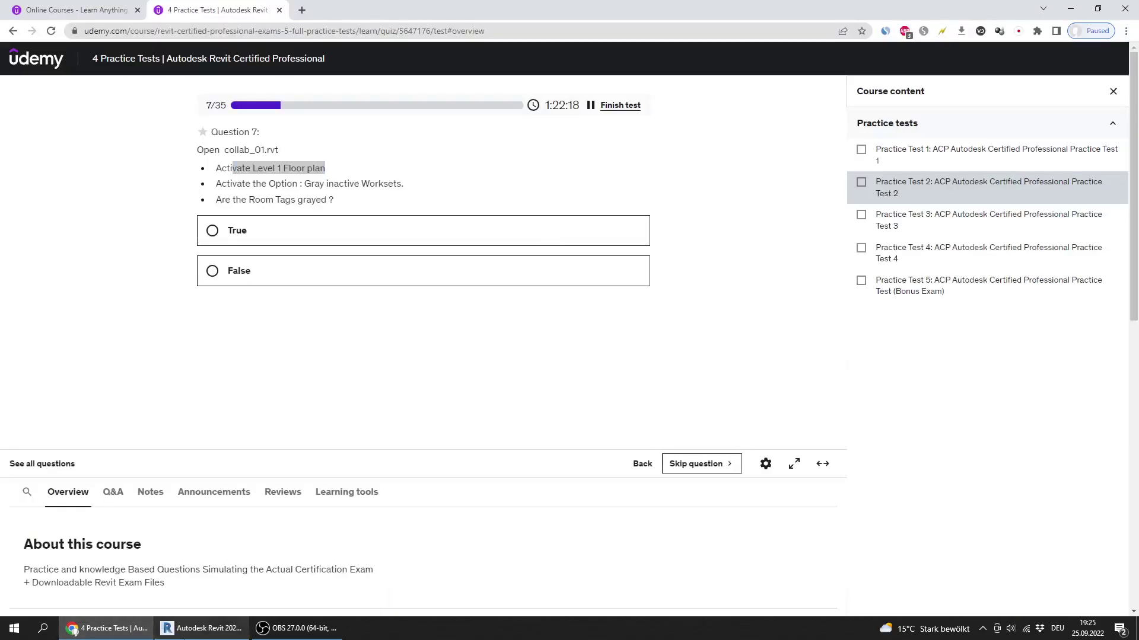
{"action": "left_click", "coordinate": [202, 628]}
{"action": "scroll", "coordinate": [534, 330], "scroll_direction": "down", "scroll_amount": 1}
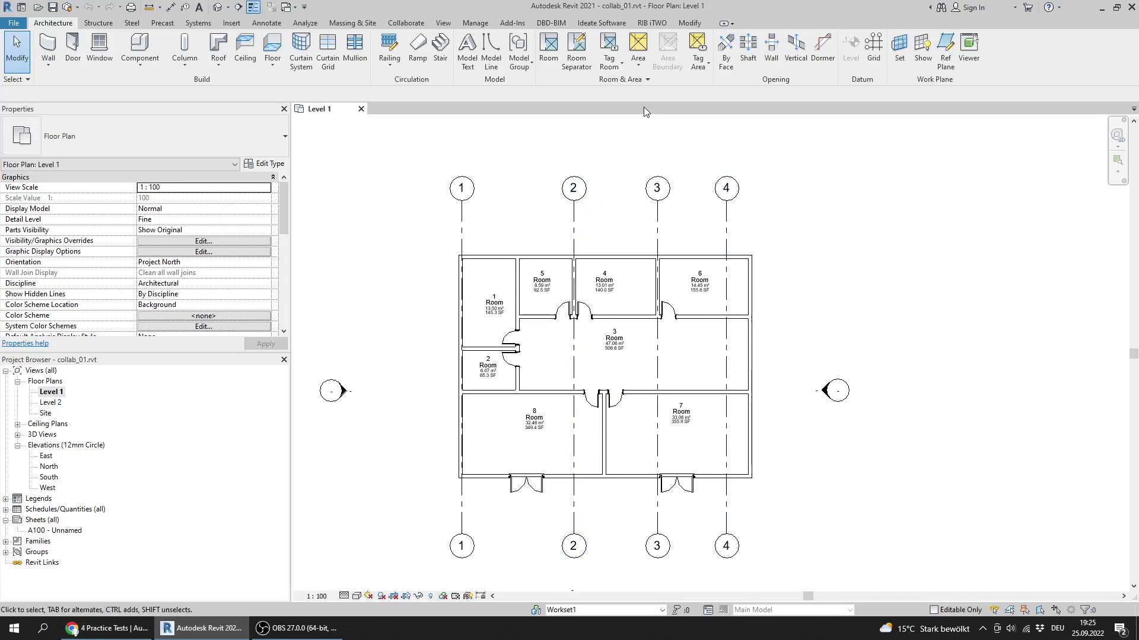
{"action": "left_click", "coordinate": [406, 23]}
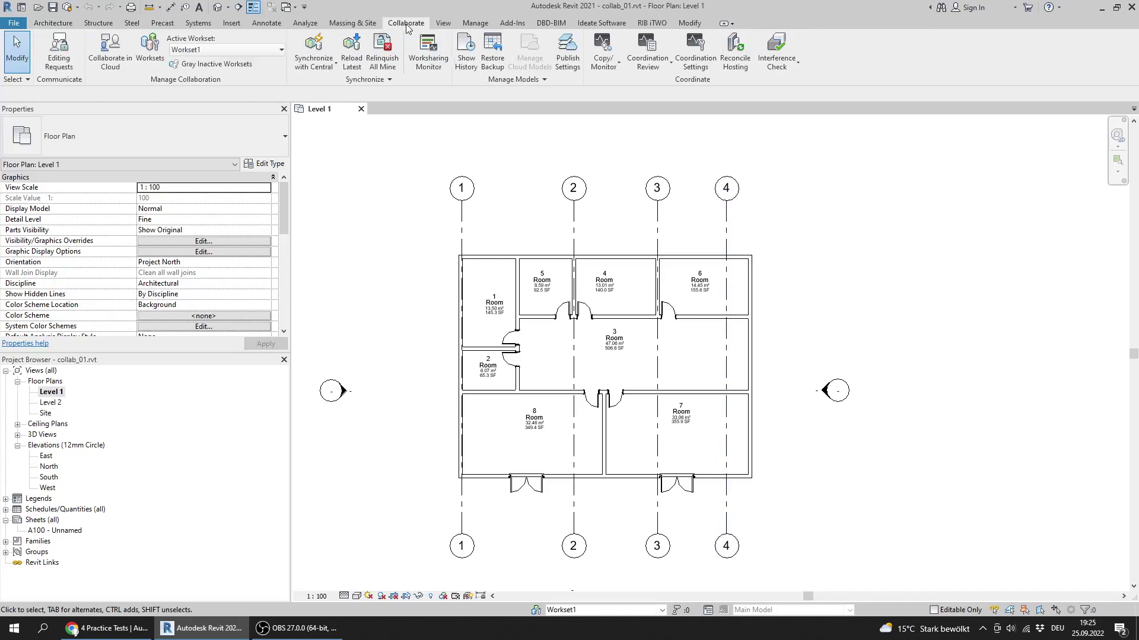
{"action": "left_click", "coordinate": [197, 69]}
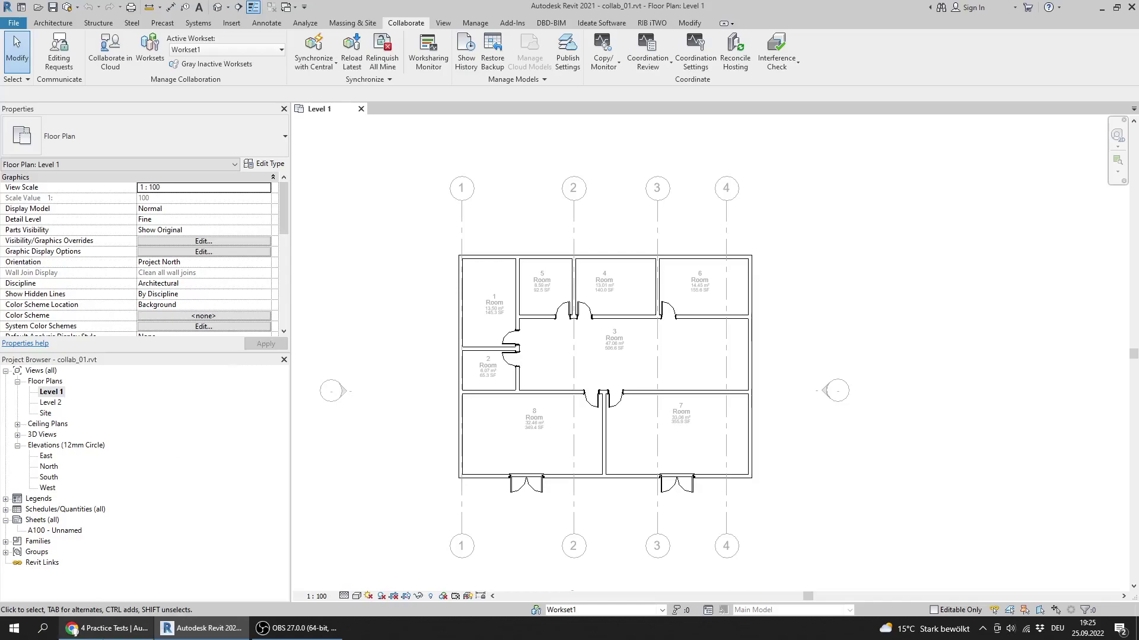
- Compare the room tags in Revit with question 7, answer it True in the browser, and advance to question 8
{"action": "left_click", "coordinate": [107, 628]}
{"action": "left_click_drag", "start_coordinate": [229, 203], "coordinate": [327, 201]}
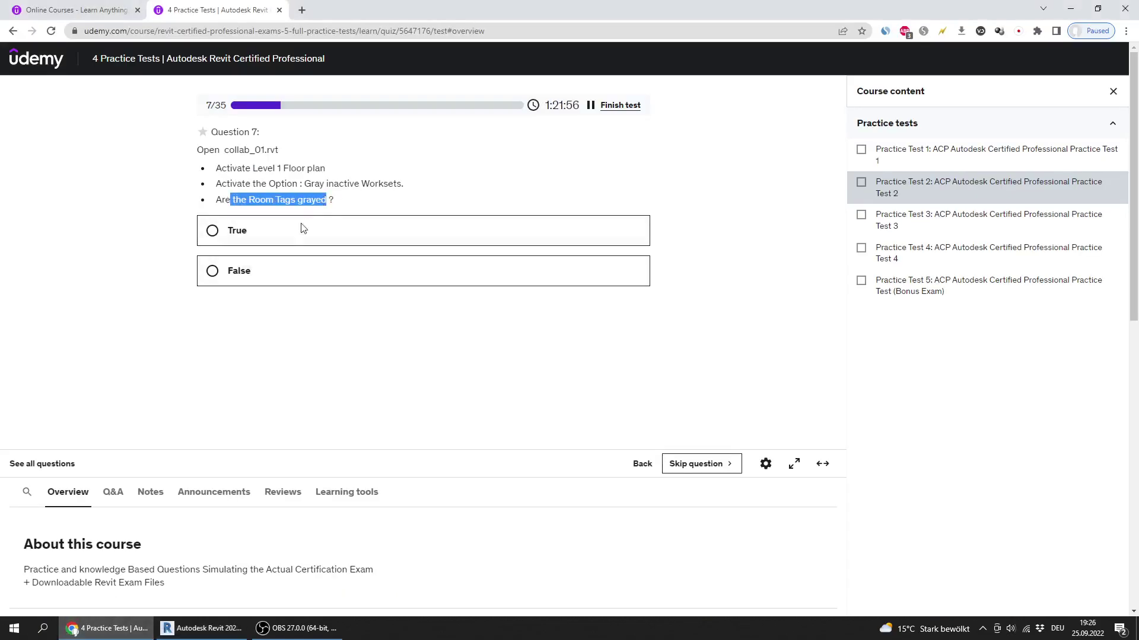
{"action": "left_click", "coordinate": [169, 630]}
{"action": "scroll", "coordinate": [466, 360], "scroll_direction": "up", "scroll_amount": 2}
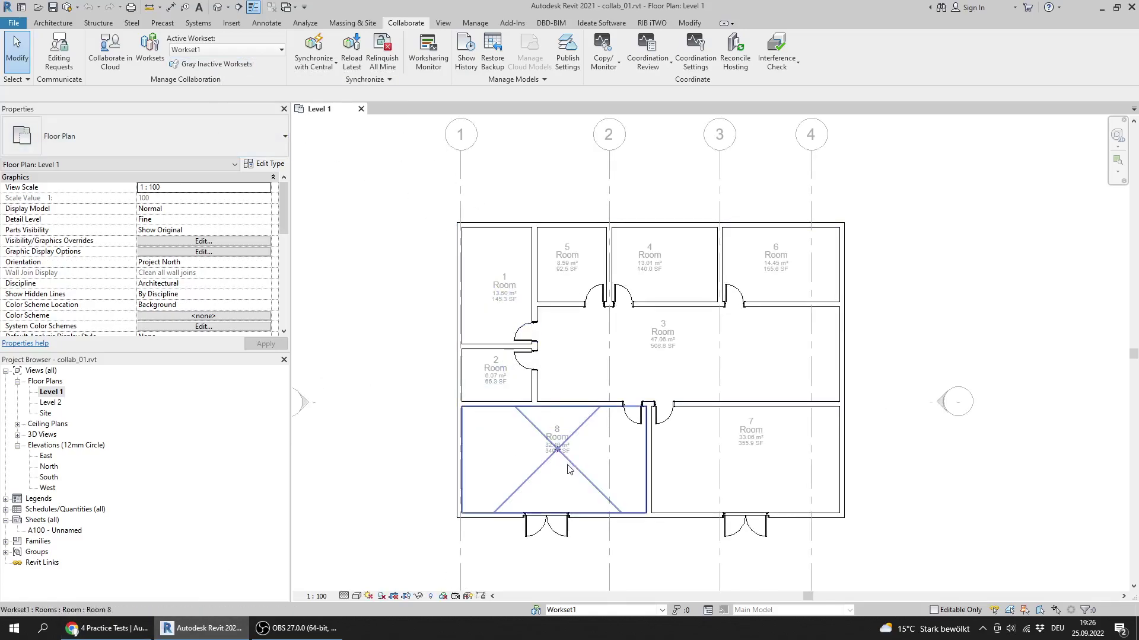
{"action": "left_click", "coordinate": [107, 627]}
{"action": "left_click", "coordinate": [255, 237]}
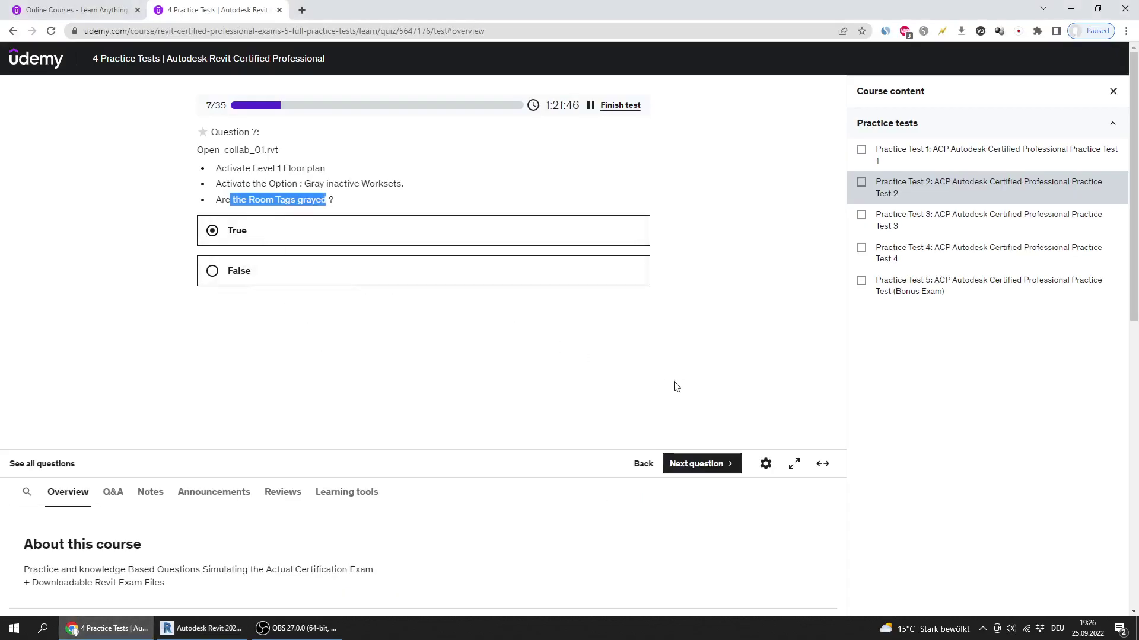
{"action": "left_click", "coordinate": [709, 468]}
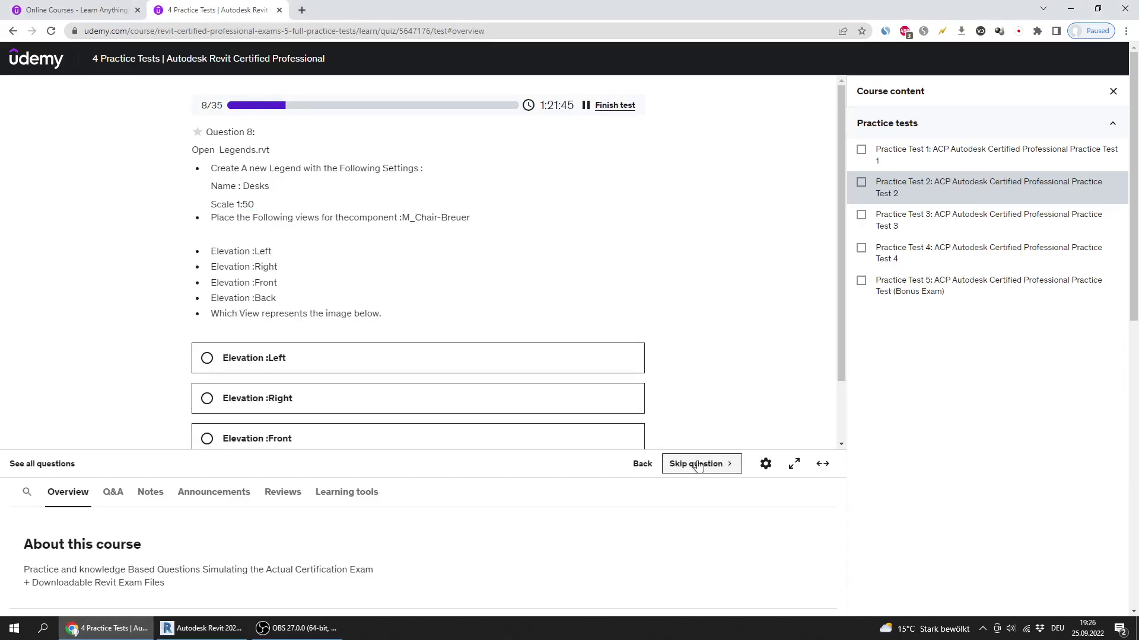
{"action": "scroll", "coordinate": [712, 336], "scroll_direction": "down", "scroll_amount": 2}
{"action": "scroll", "coordinate": [711, 337], "scroll_direction": "up", "scroll_amount": 2}
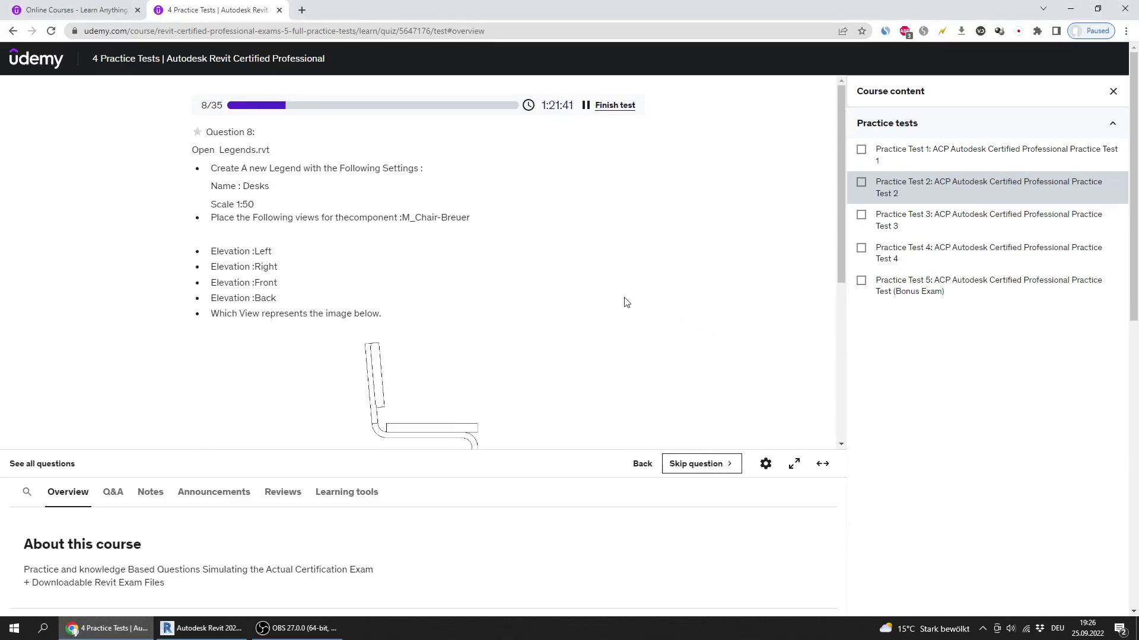
- Try to close the collab_01.rvt project in Revit by relinquishing its elements and worksets
{"action": "left_click", "coordinate": [201, 628]}
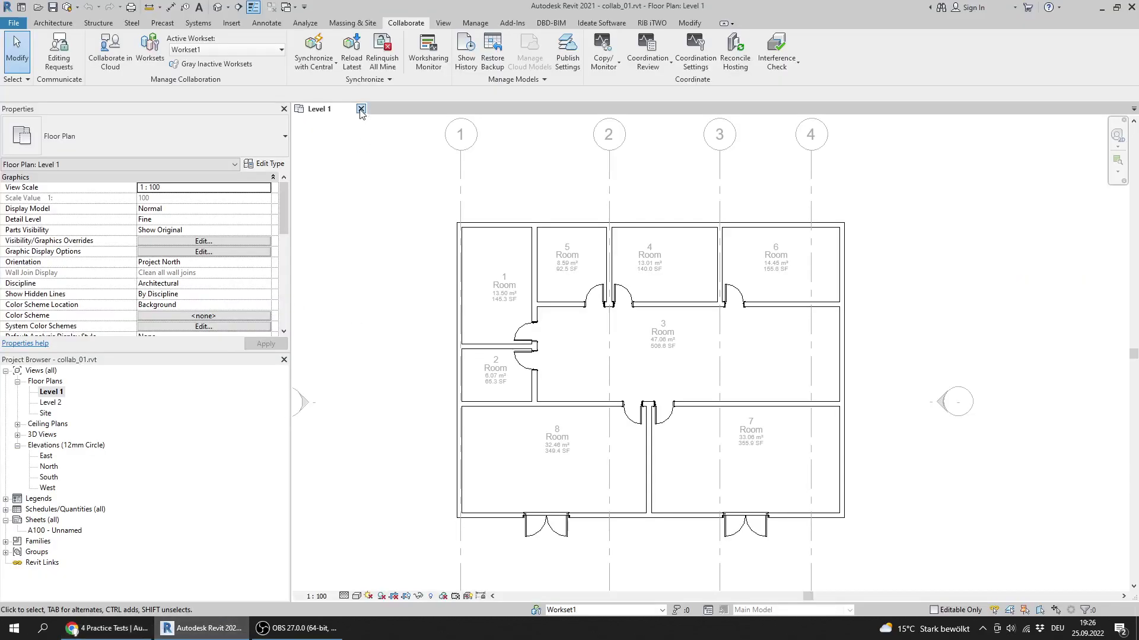
{"action": "left_click", "coordinate": [361, 109]}
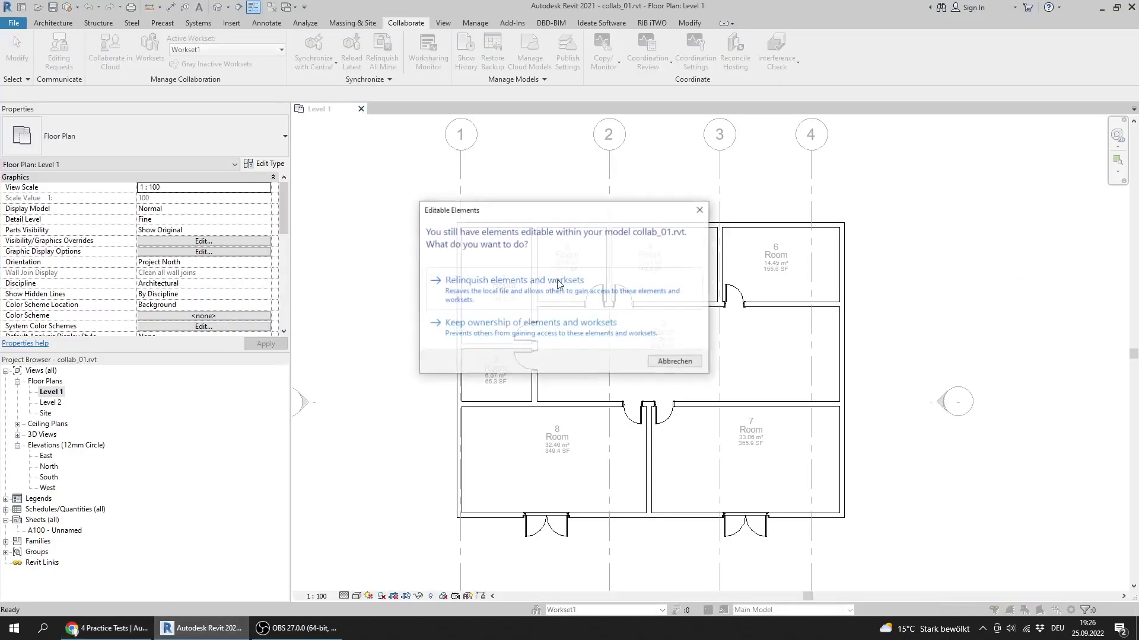
{"action": "left_click", "coordinate": [625, 294]}
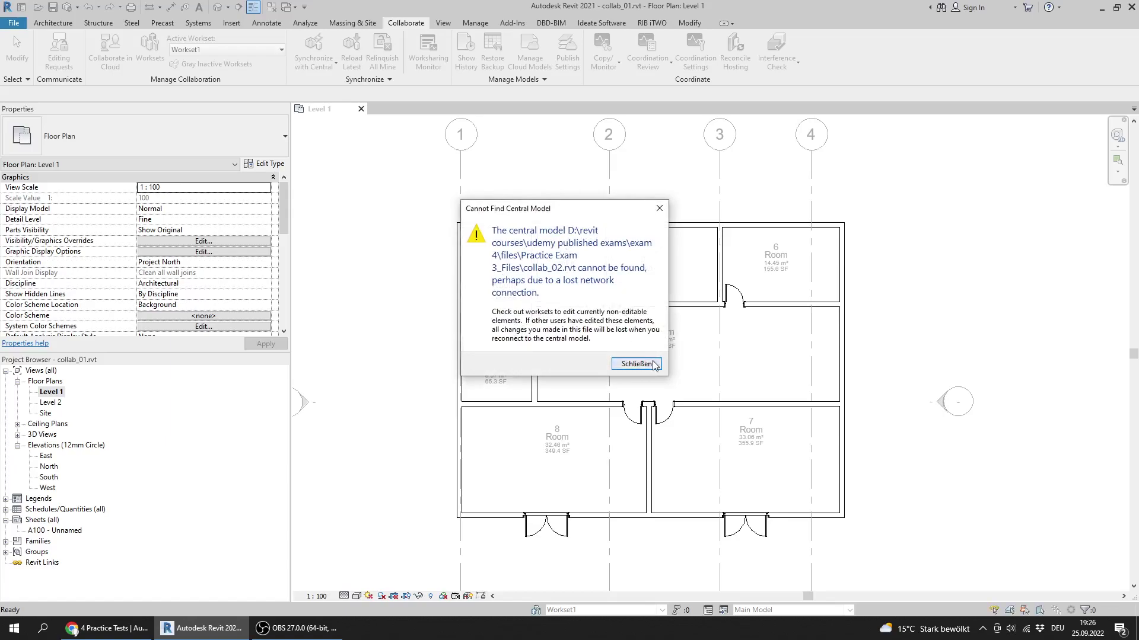
{"action": "left_click", "coordinate": [652, 365]}
{"action": "left_click", "coordinate": [652, 331]}
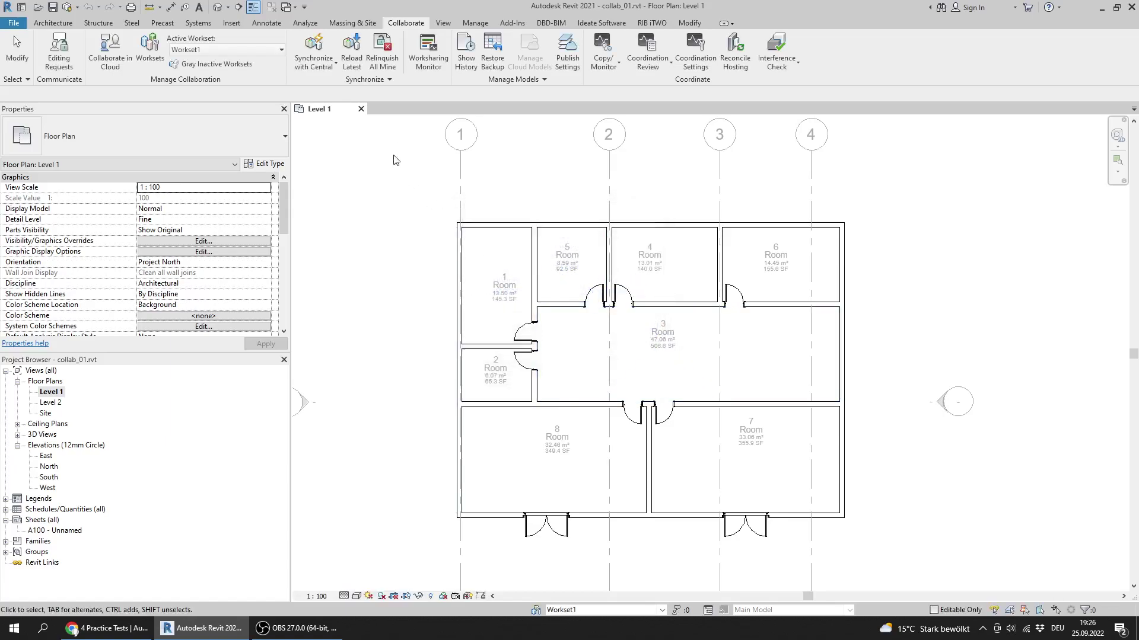
- Close collab_01.rvt while keeping ownership of its elements and worksets, and open legends.rvt from the Practice Test 2 folder
{"action": "left_click", "coordinate": [363, 111]}
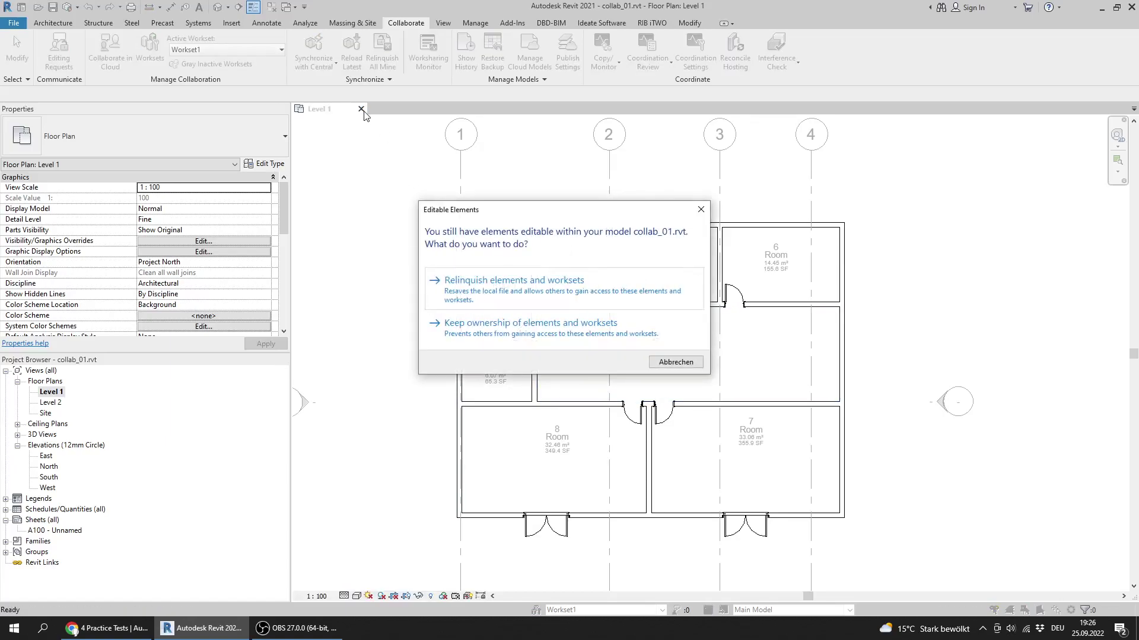
{"action": "left_click", "coordinate": [505, 329]}
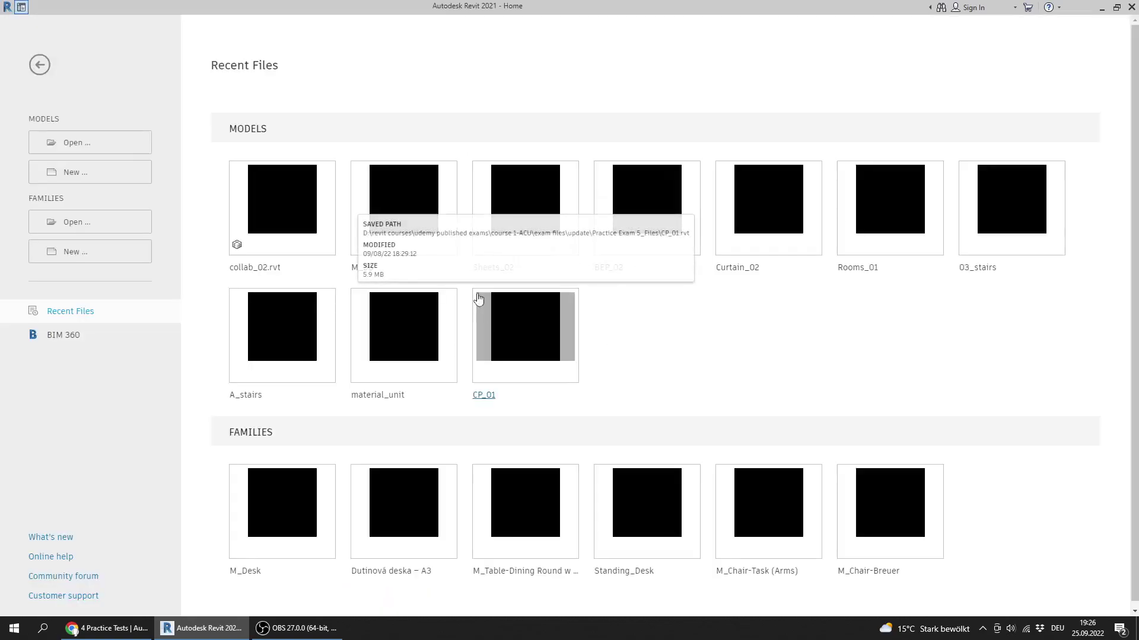
{"action": "left_click", "coordinate": [108, 146]}
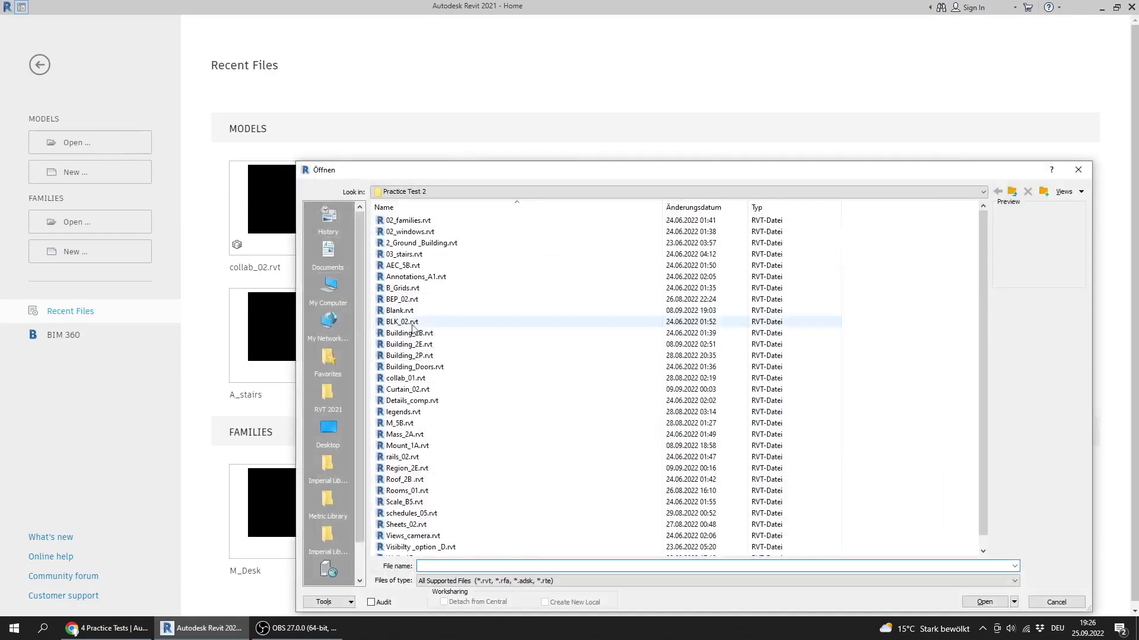
{"action": "left_click", "coordinate": [98, 632]}
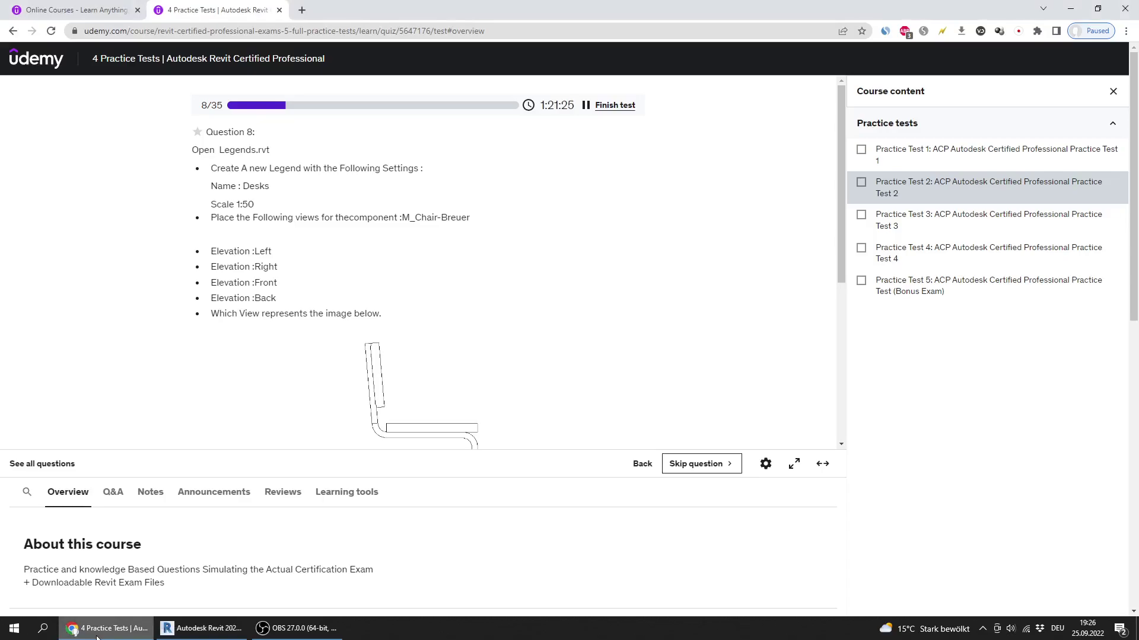
{"action": "left_click", "coordinate": [202, 629]}
{"action": "left_click", "coordinate": [390, 355]}
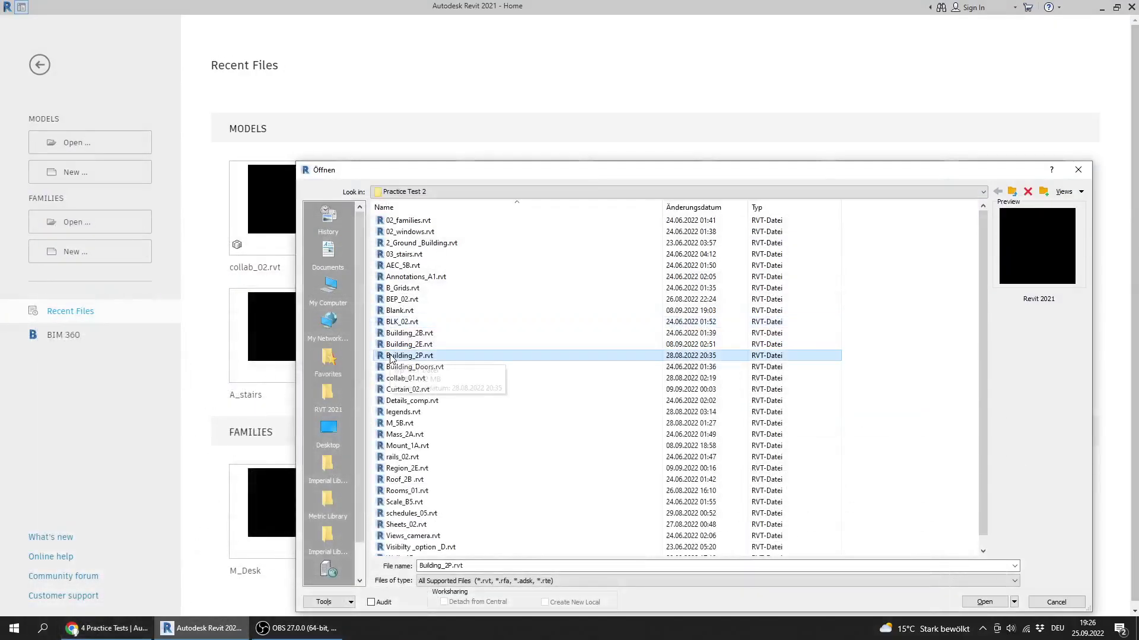
{"action": "key", "text": "l"}
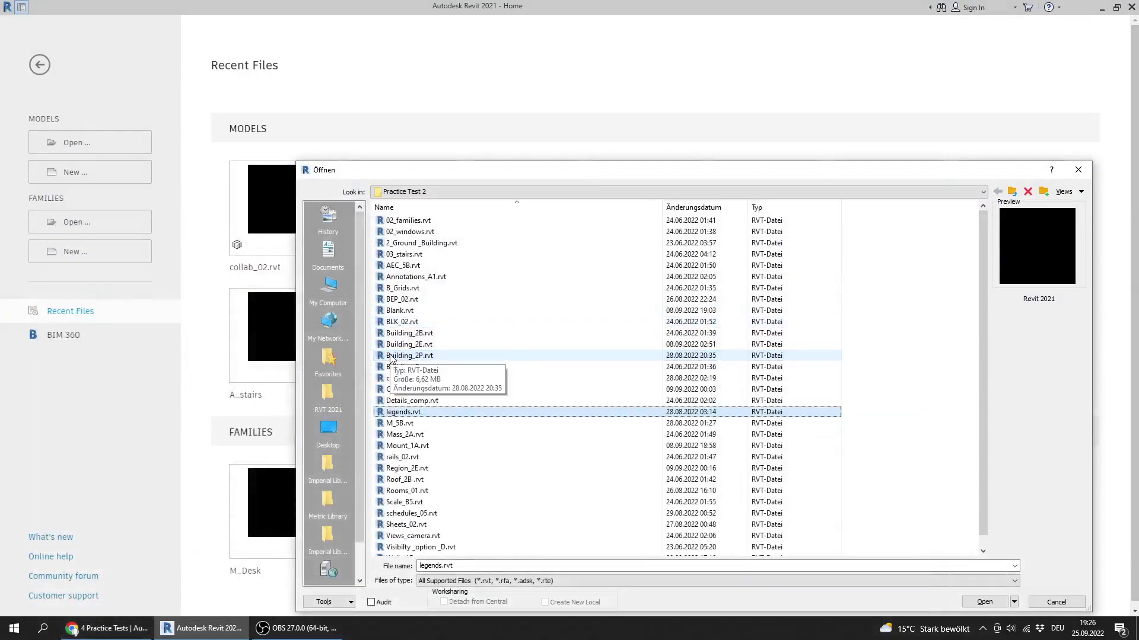
{"action": "double_click", "coordinate": [433, 413]}
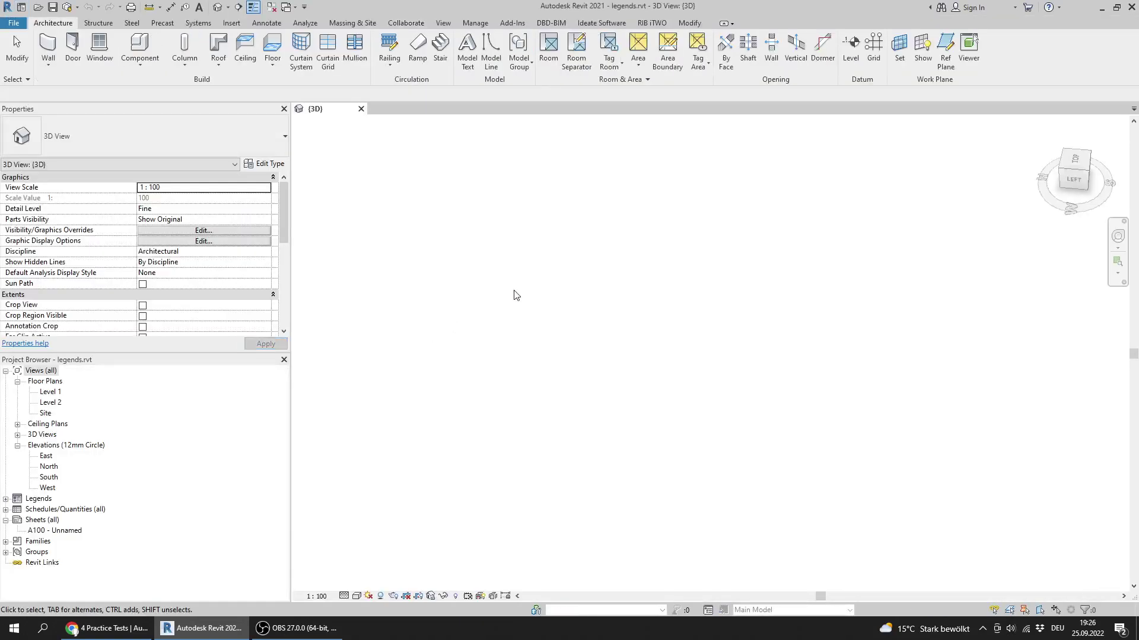
- Read question 8 in the browser, examining the legend settings, the M_Chair-Breuer elevation views and the chair image
{"action": "left_click", "coordinate": [81, 634]}
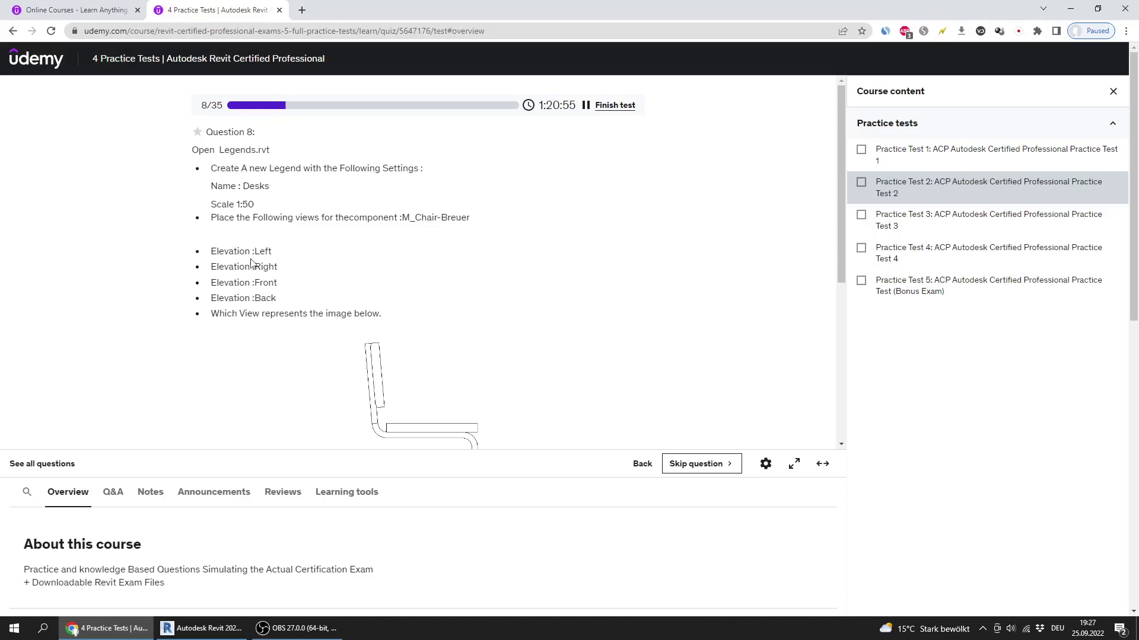
{"action": "right_click", "coordinate": [216, 246]}
{"action": "left_click", "coordinate": [153, 233]}
{"action": "scroll", "coordinate": [165, 234], "scroll_direction": "down", "scroll_amount": 1}
{"action": "left_click_drag", "start_coordinate": [292, 240], "coordinate": [221, 189]}
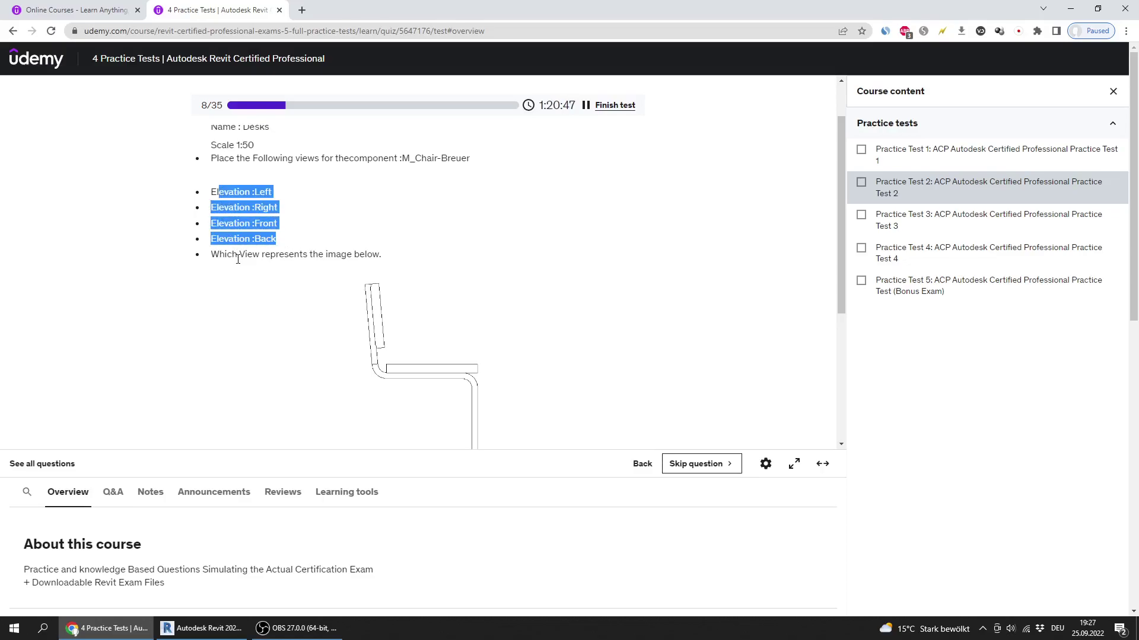
{"action": "scroll", "coordinate": [439, 261], "scroll_direction": "down", "scroll_amount": 2}
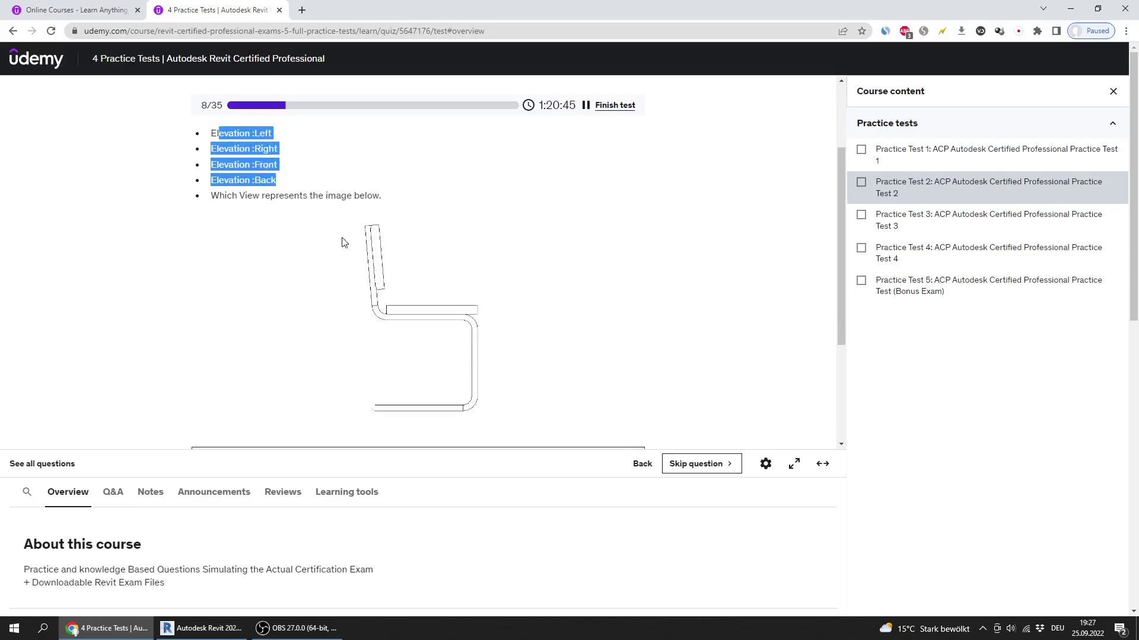
{"action": "scroll", "coordinate": [613, 260], "scroll_direction": "up", "scroll_amount": 3}
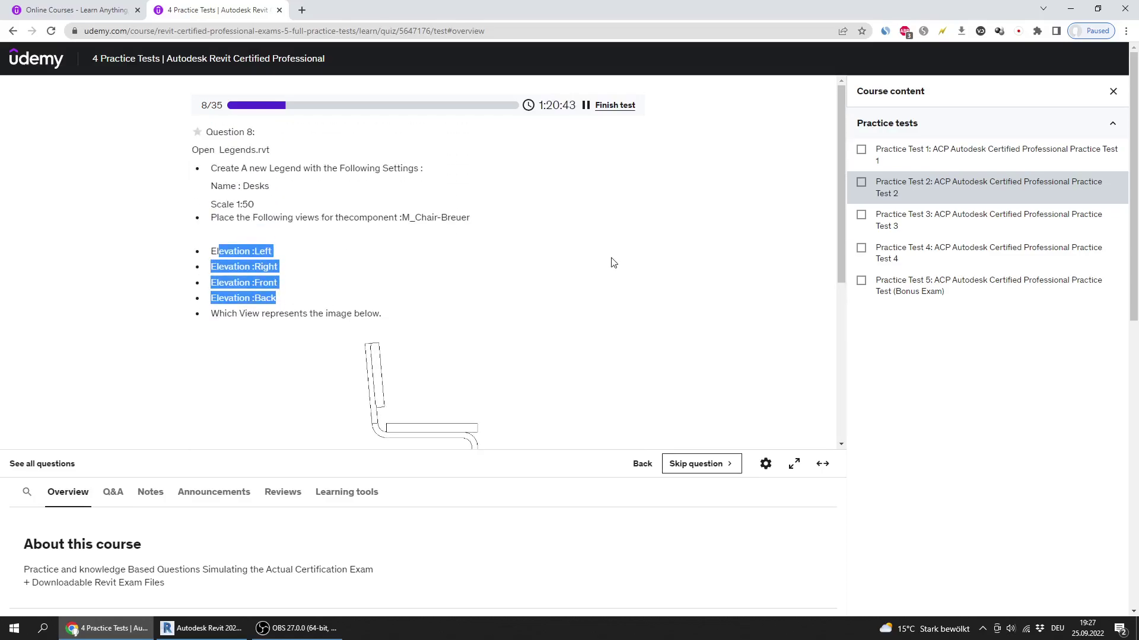
{"action": "left_click", "coordinate": [202, 628]}
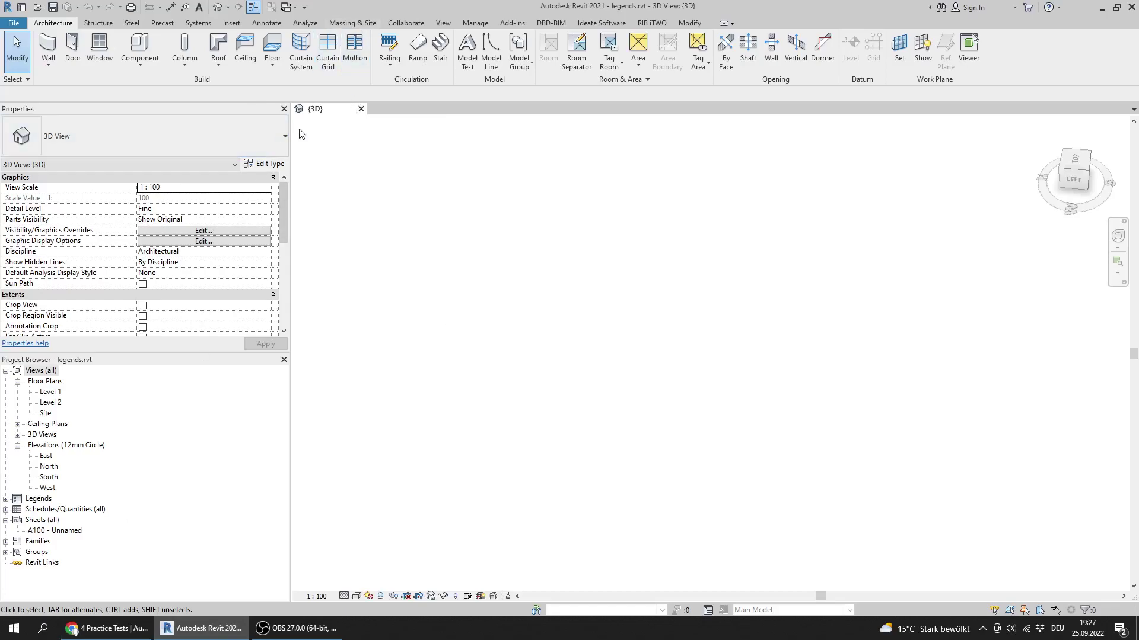
{"action": "left_click", "coordinate": [95, 628]}
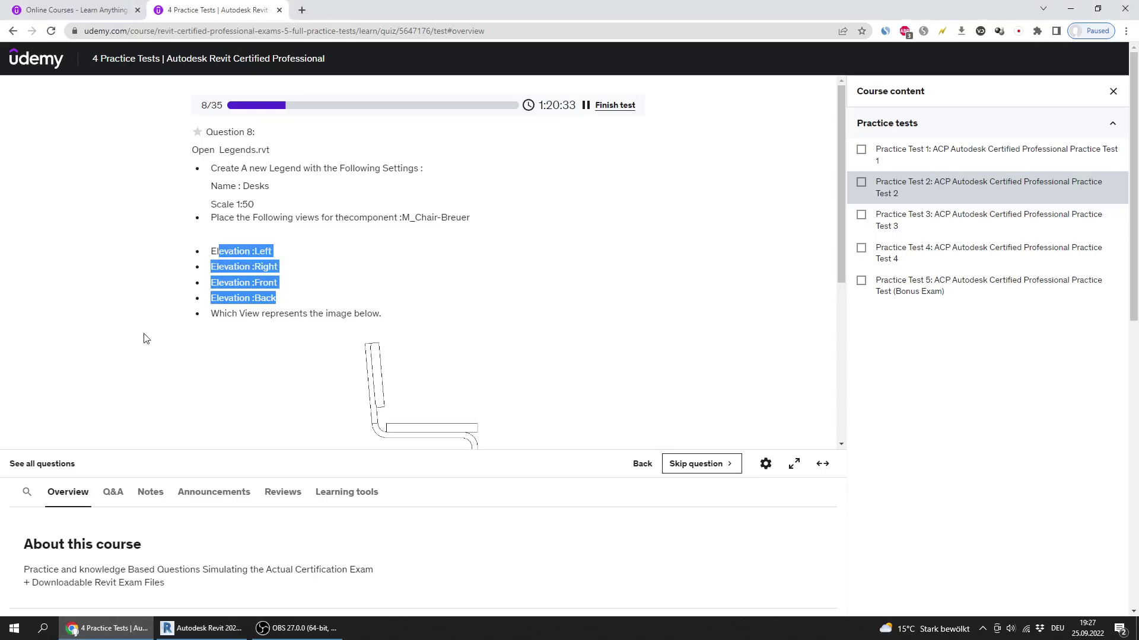
- Create a new legend view in Revit named Desks at a scale of 1:50
{"action": "left_click", "coordinate": [196, 628]}
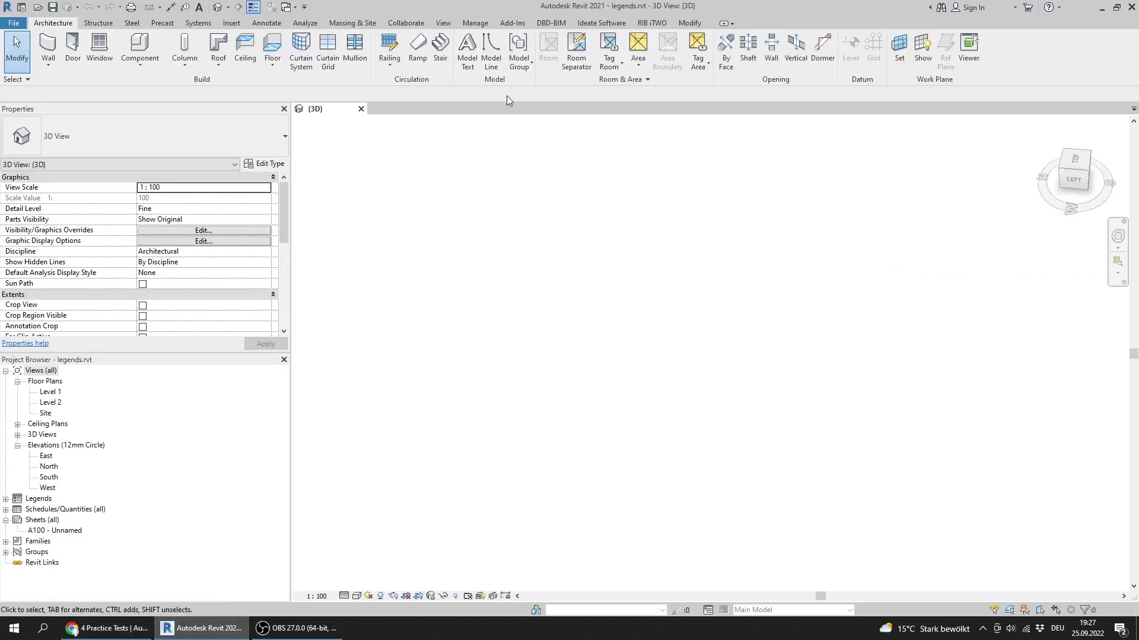
{"action": "left_click", "coordinate": [442, 23]}
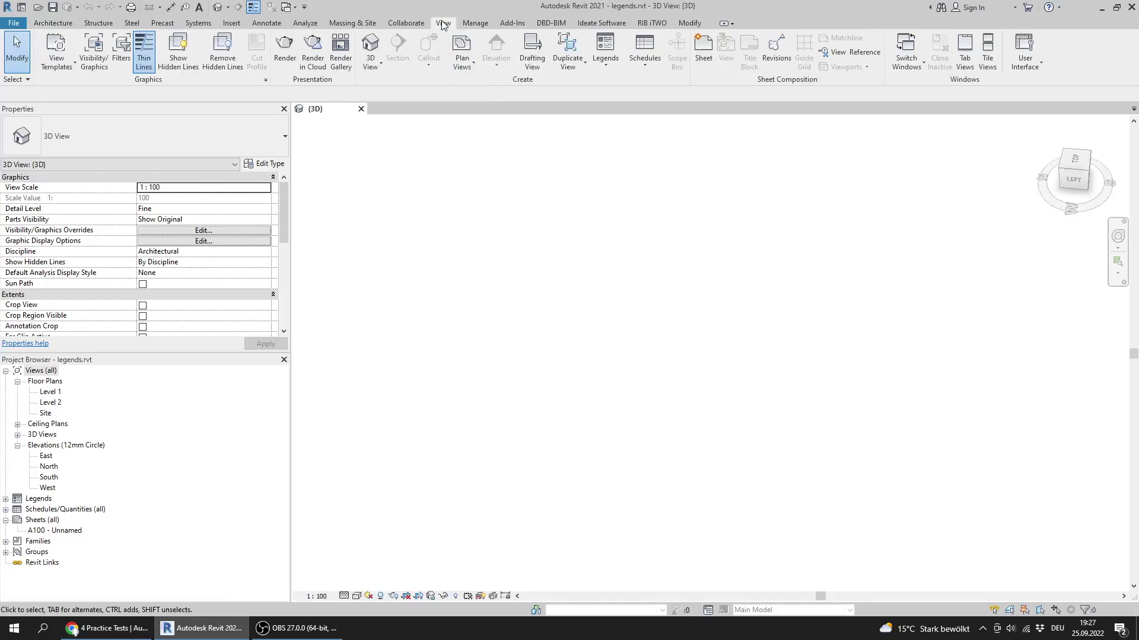
{"action": "left_click", "coordinate": [611, 72]}
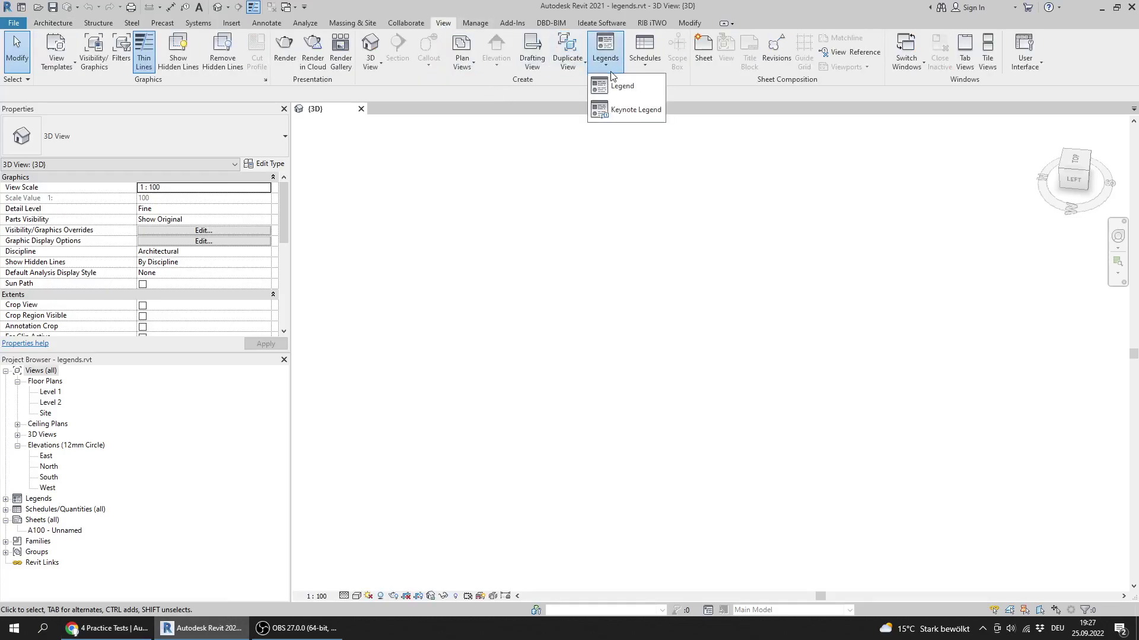
{"action": "left_click", "coordinate": [619, 85]}
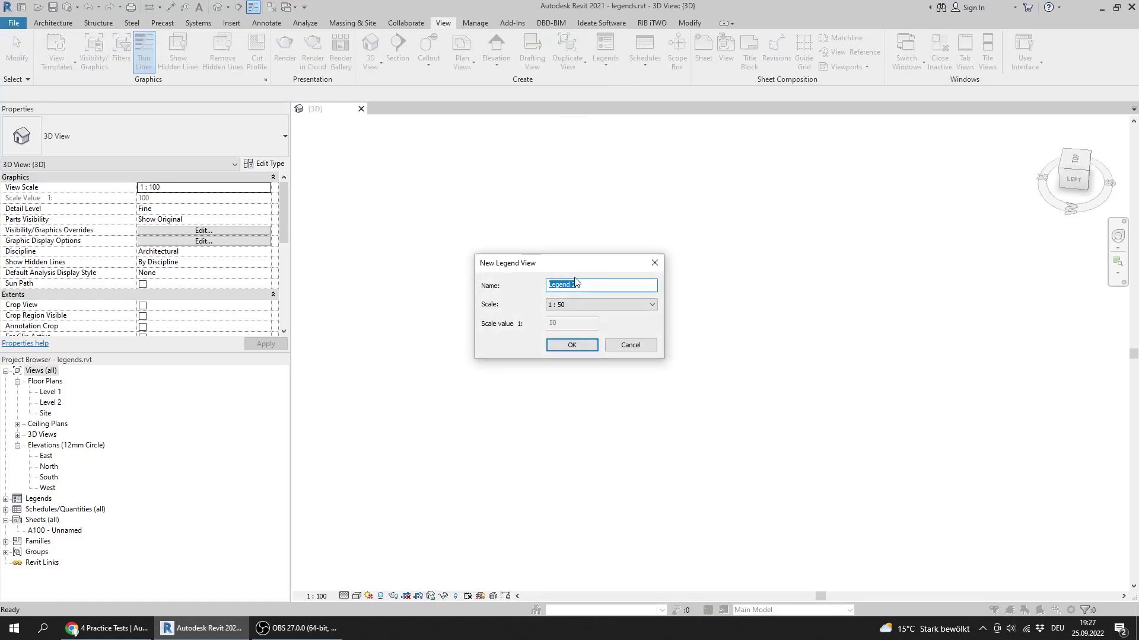
{"action": "type", "text": "desks"}
{"action": "left_click", "coordinate": [109, 628]}
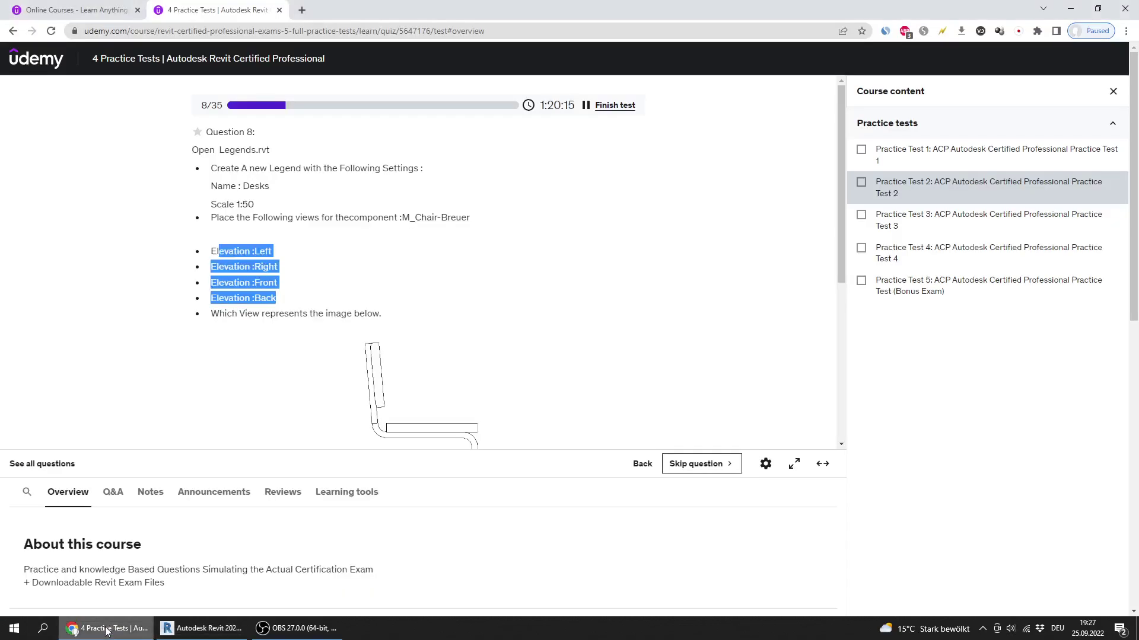
{"action": "left_click", "coordinate": [106, 631]}
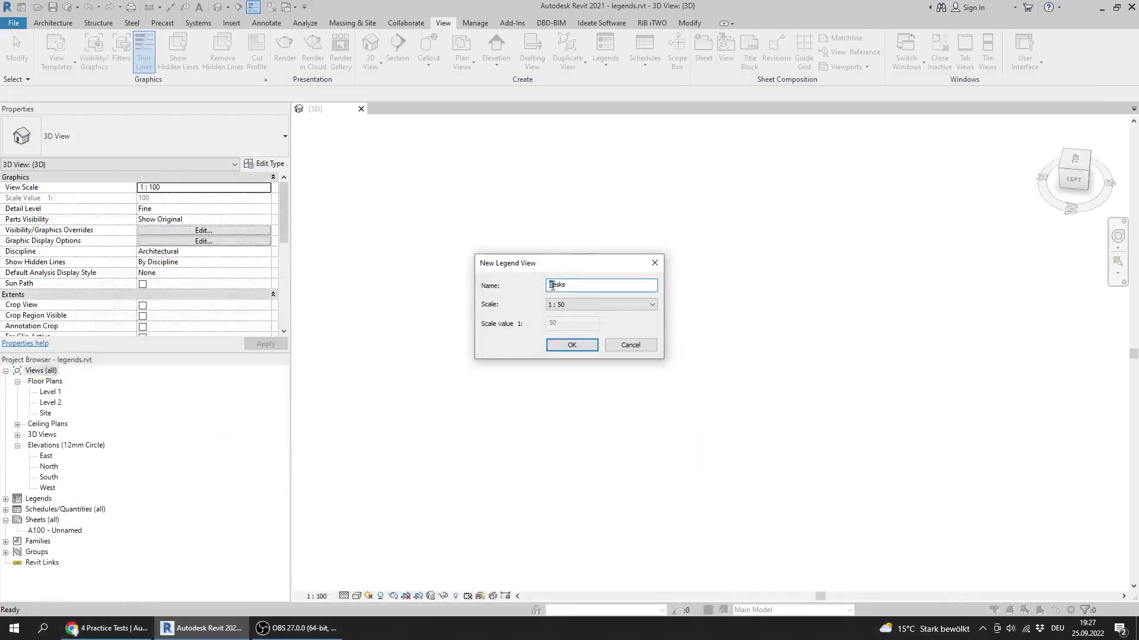
{"action": "type", "text": "D"}
{"action": "left_click", "coordinate": [571, 345]}
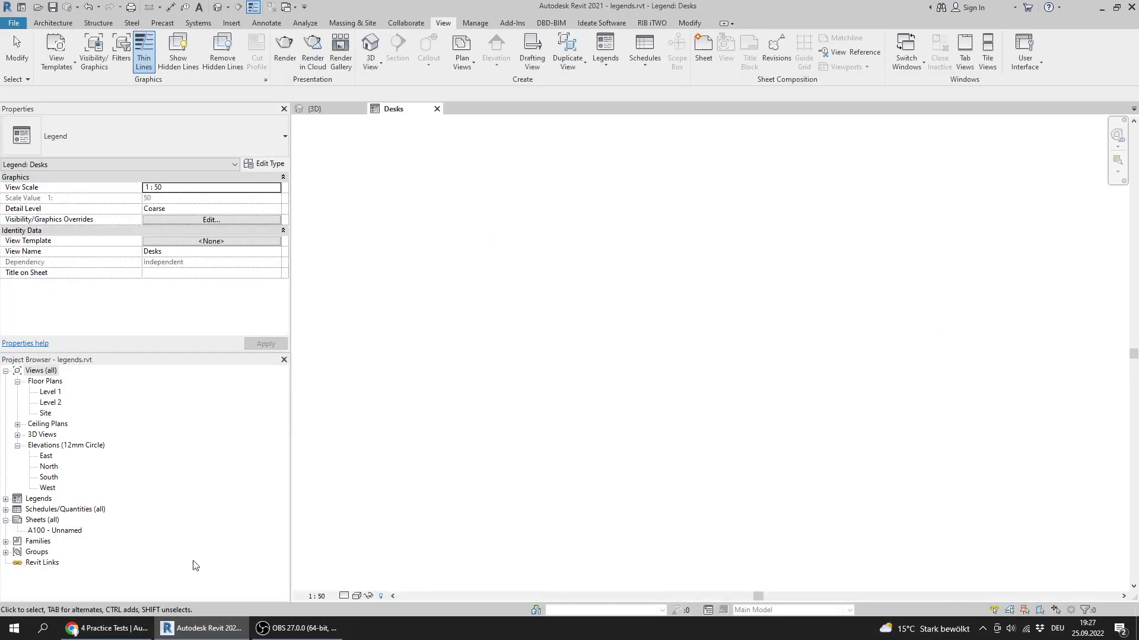
- Check the required elevation views for question 8 in the browser, and start placing a legend component in Revit's Desks legend
{"action": "left_click", "coordinate": [105, 628]}
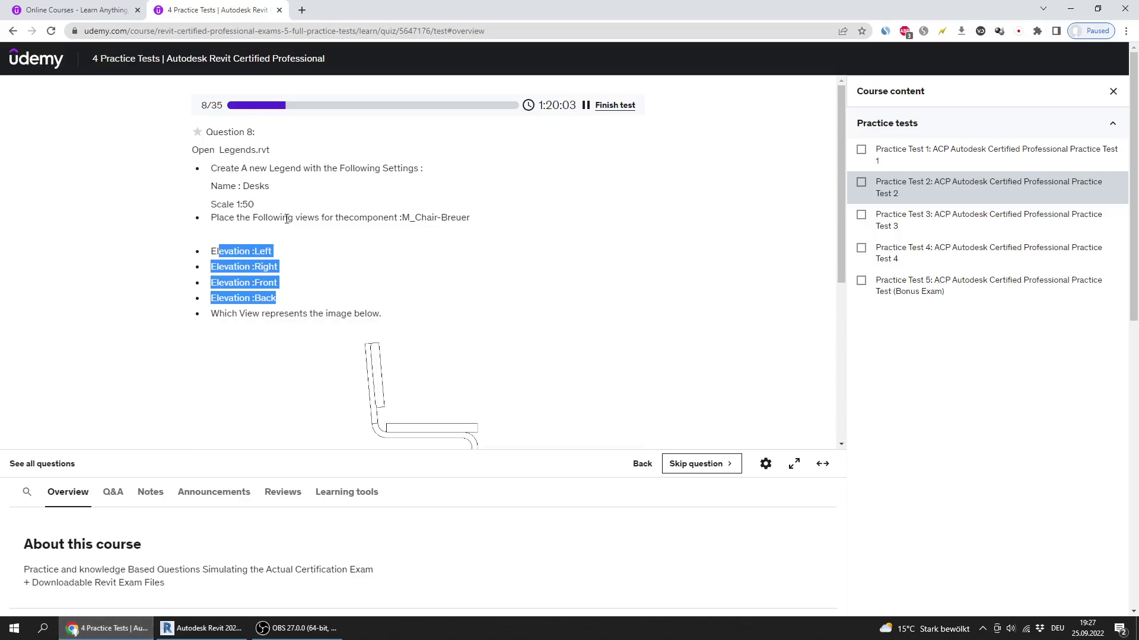
{"action": "left_click", "coordinate": [270, 252]}
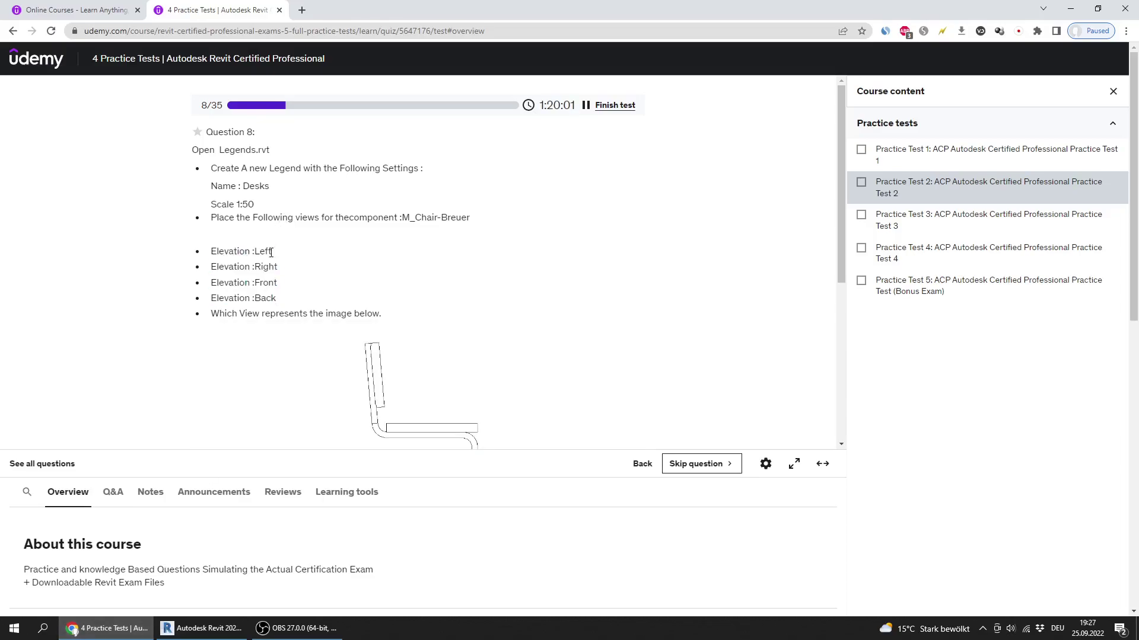
{"action": "left_click", "coordinate": [202, 628]}
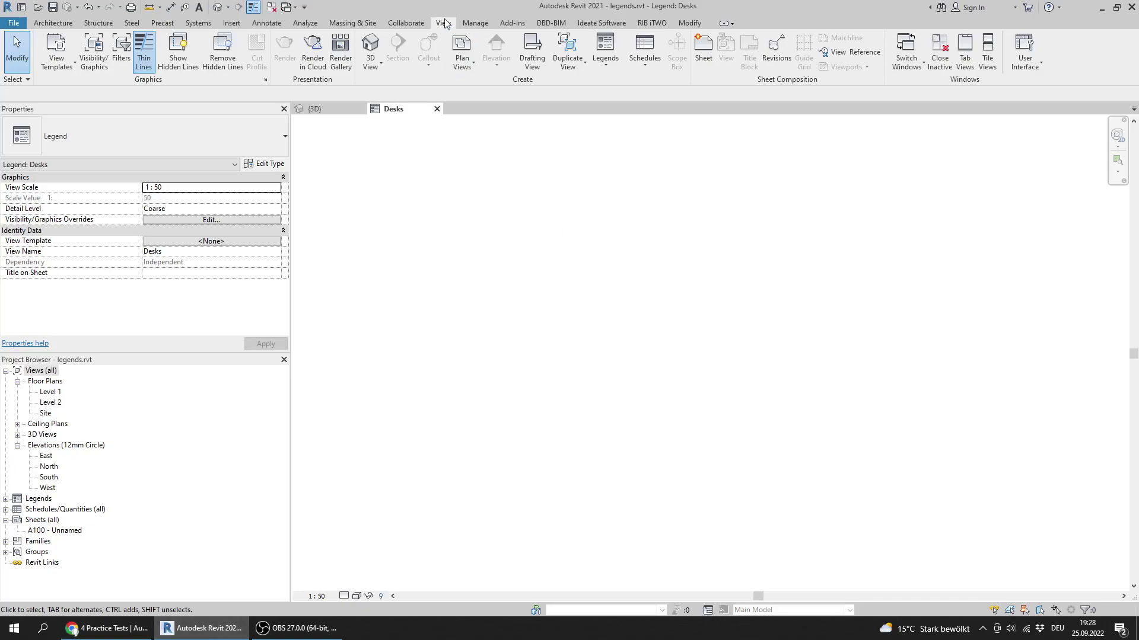
{"action": "left_click", "coordinate": [279, 25]}
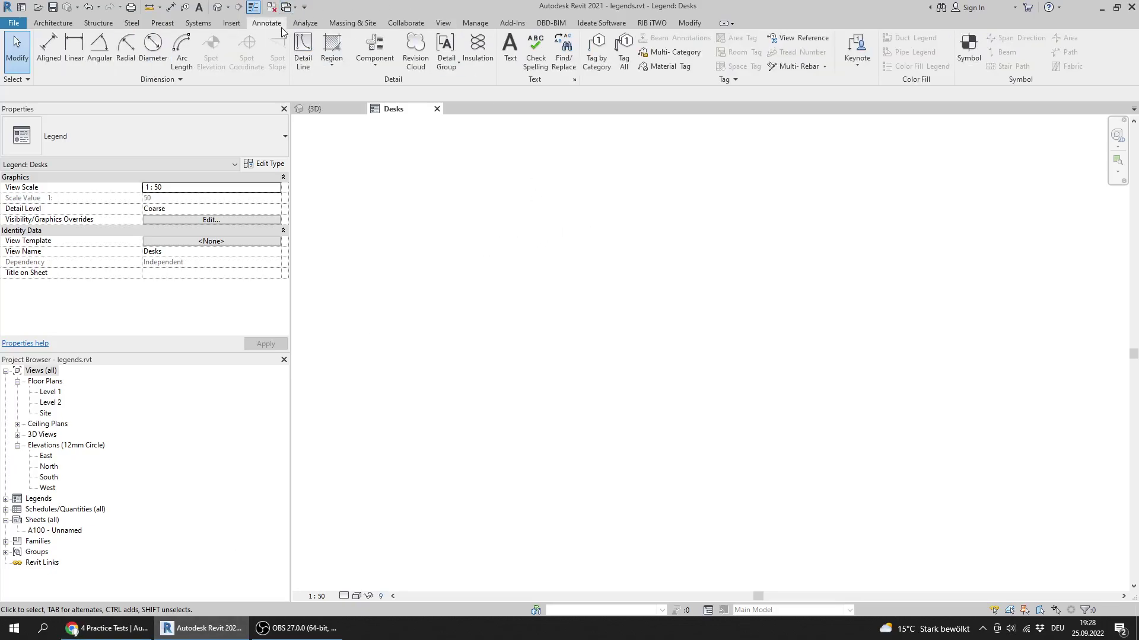
{"action": "left_click", "coordinate": [374, 67]}
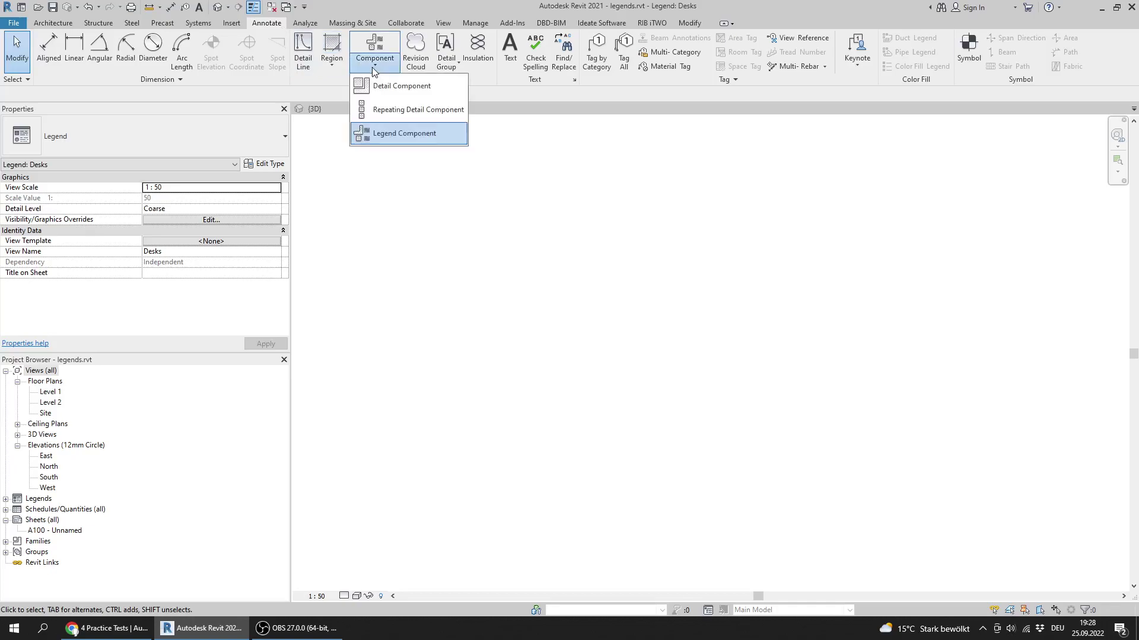
{"action": "left_click", "coordinate": [406, 135]}
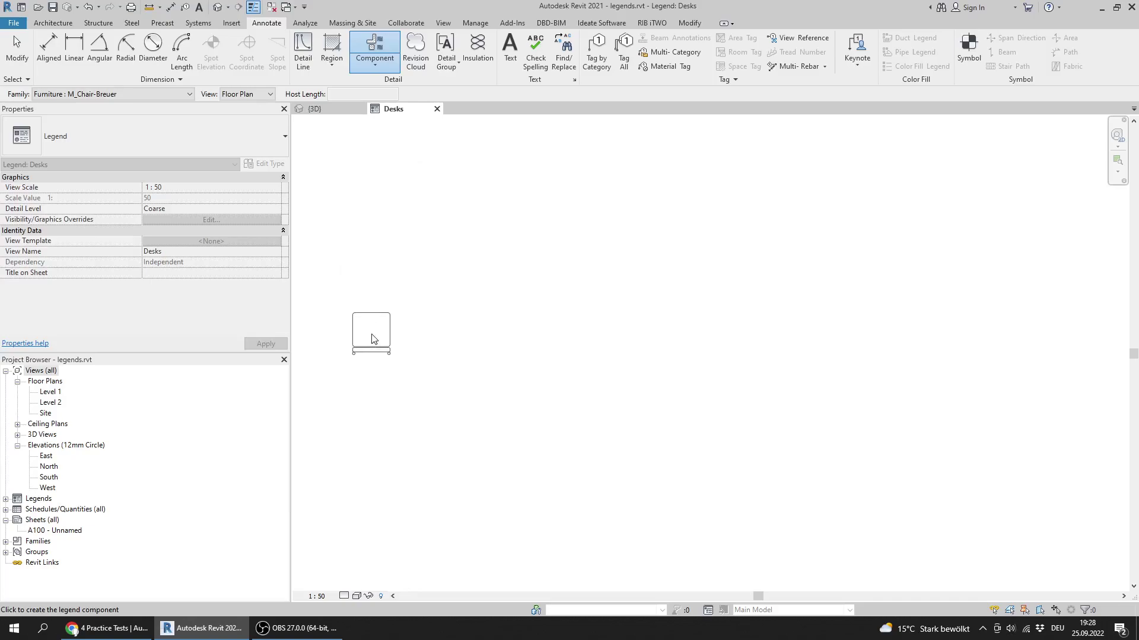
- Check the component name in the browser question and choose Furniture : M_Chair-Breuer as the legend component family in Revit
{"action": "left_click", "coordinate": [106, 627]}
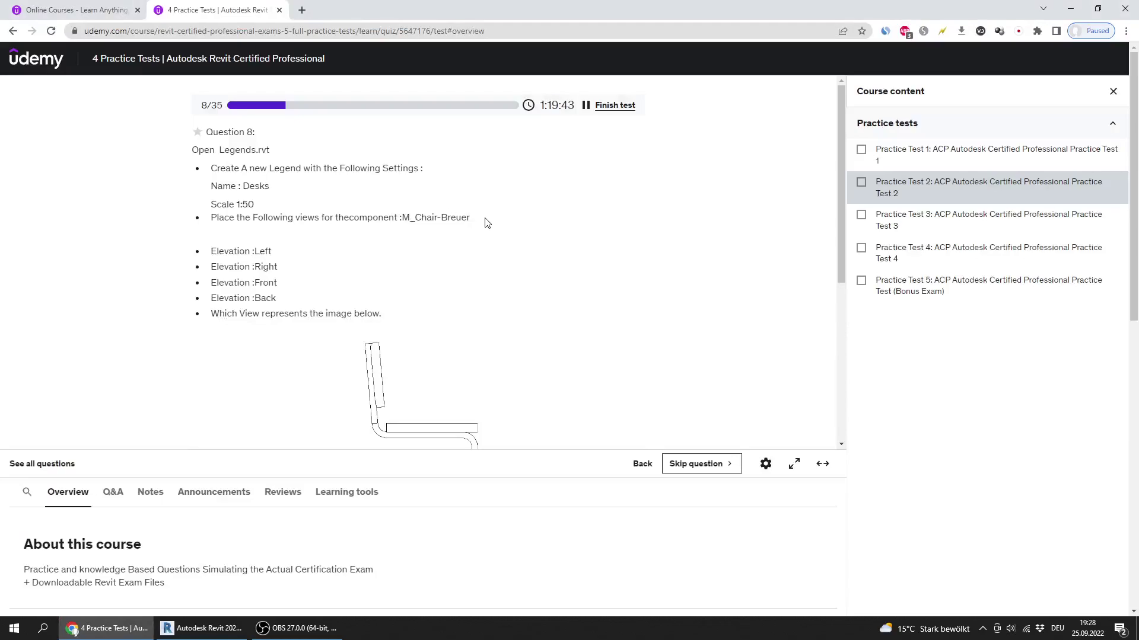
{"action": "left_click", "coordinate": [210, 621]}
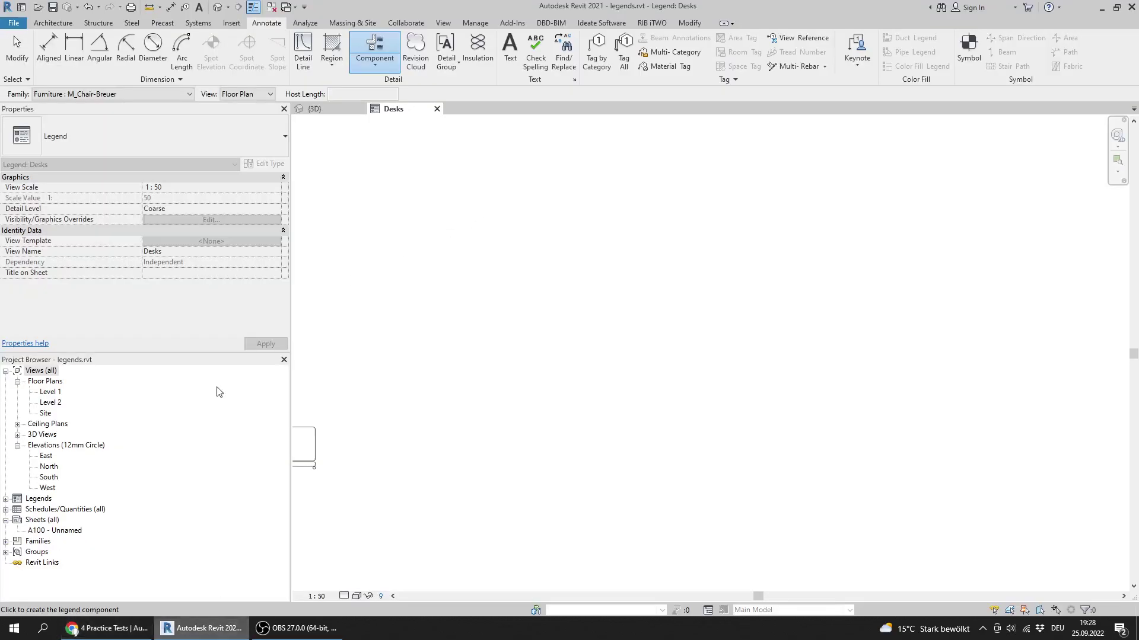
{"action": "left_click", "coordinate": [164, 94]}
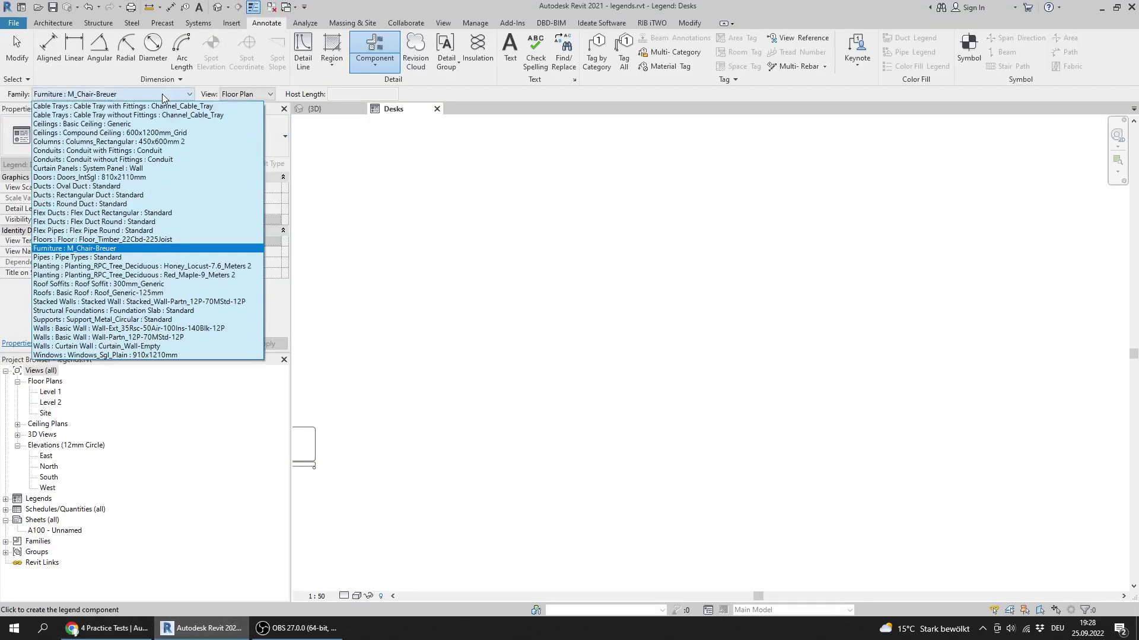
{"action": "left_click", "coordinate": [115, 249]}
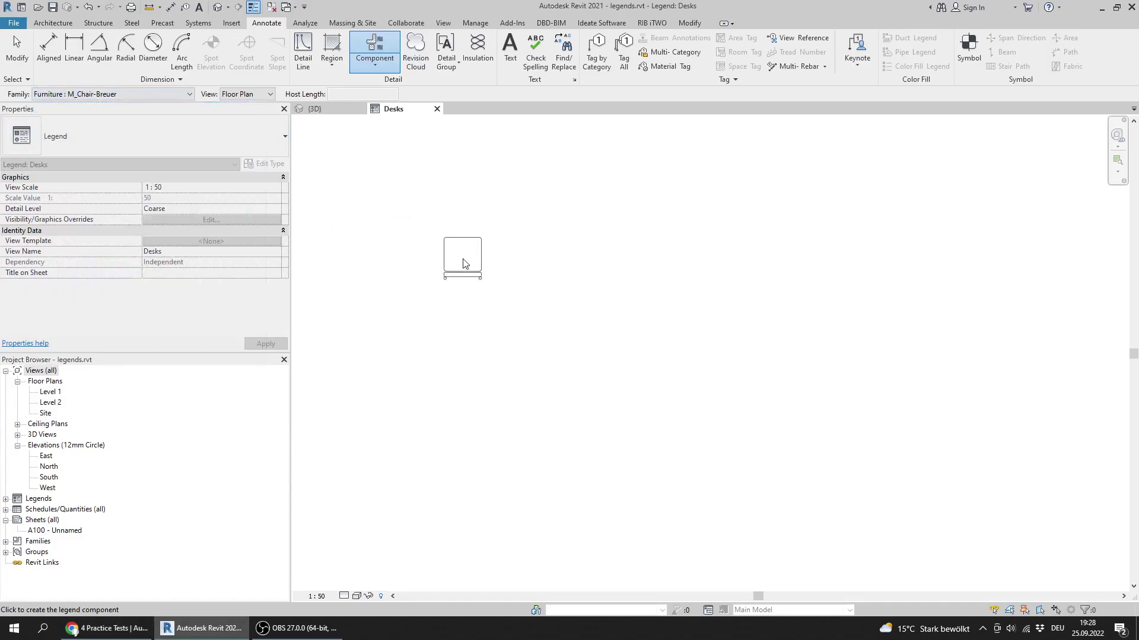
{"action": "left_click", "coordinate": [119, 630]}
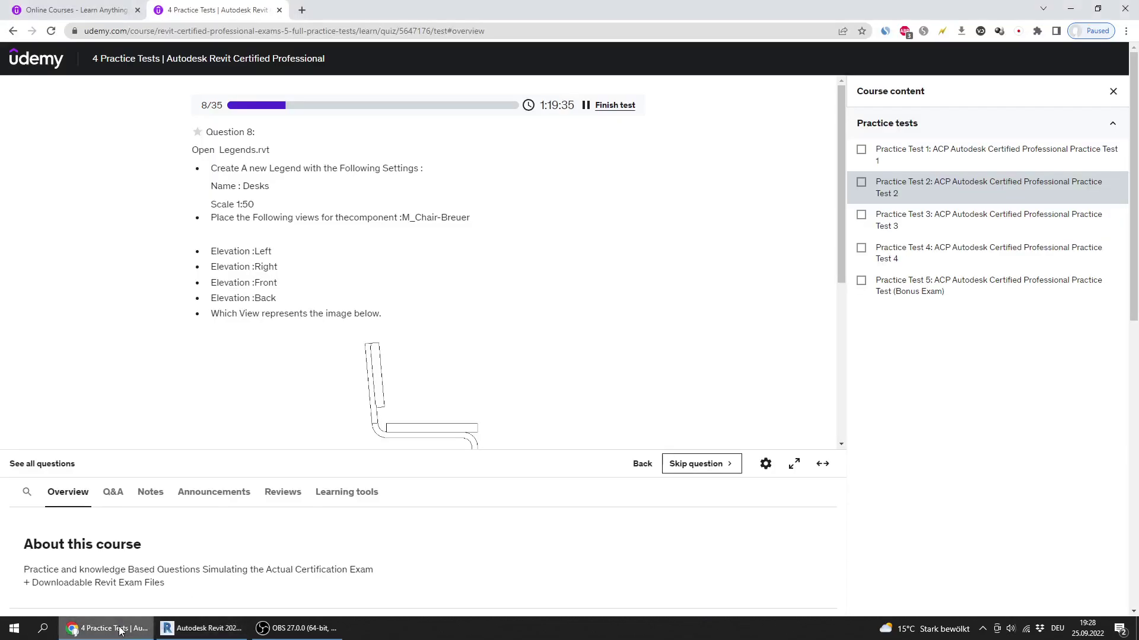
{"action": "left_click", "coordinate": [202, 628]}
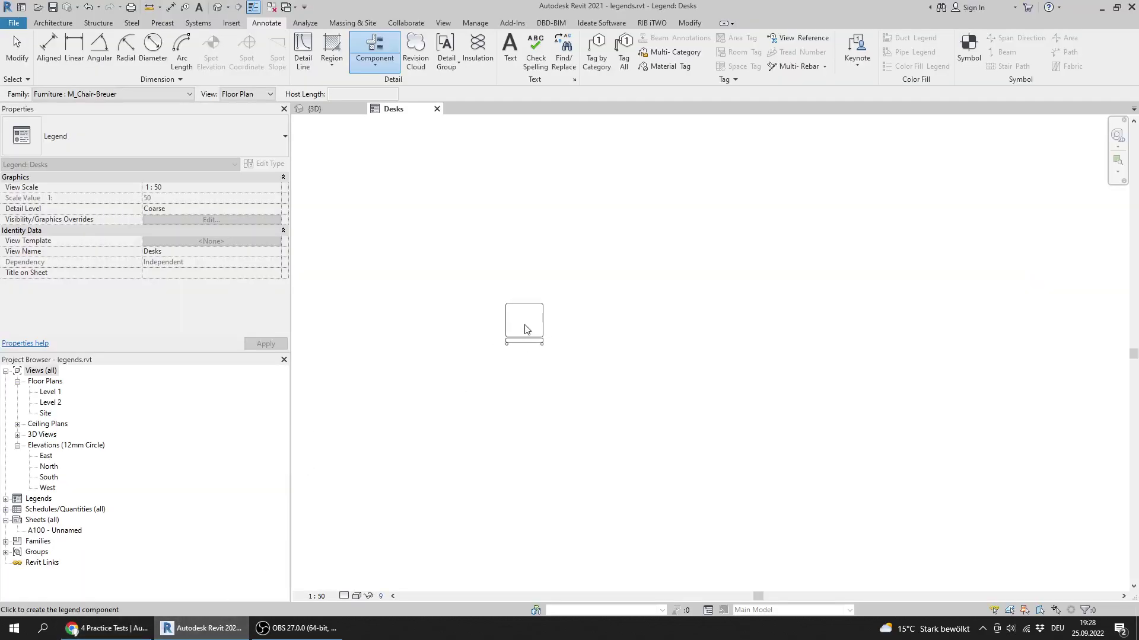
- Place four M_Chair-Breuer floor plan components in a two-by-two arrangement in the Desks legend and end the placement
{"action": "left_click", "coordinate": [524, 330]}
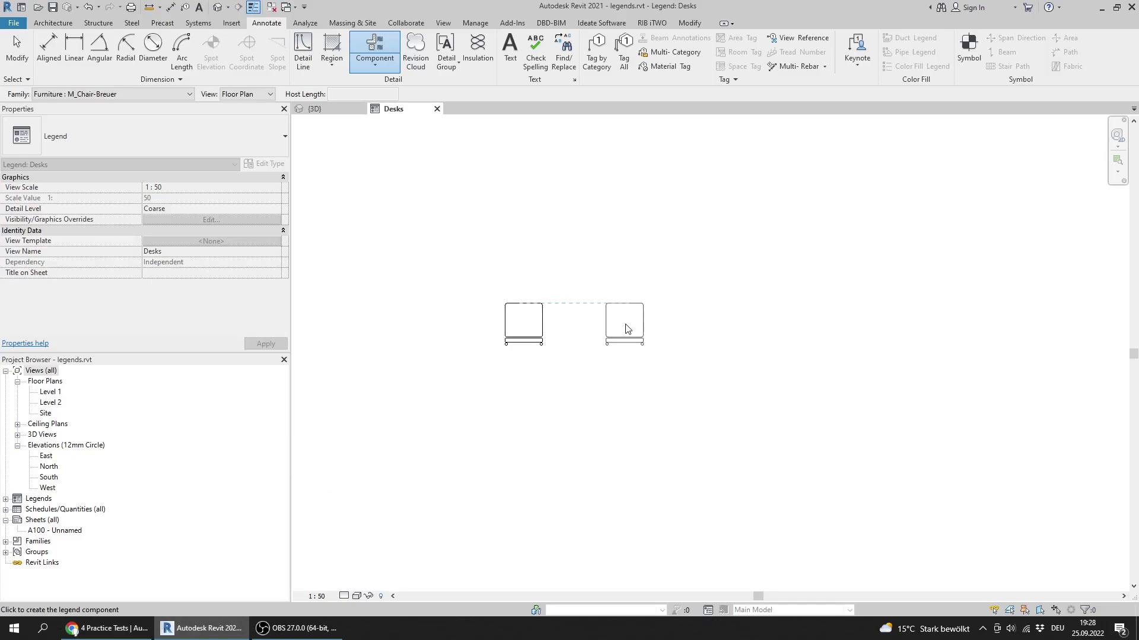
{"action": "left_click", "coordinate": [626, 330]}
{"action": "left_click", "coordinate": [524, 411]}
{"action": "left_click", "coordinate": [628, 408]}
{"action": "right_click", "coordinate": [700, 351]}
{"action": "left_click", "coordinate": [720, 356]}
{"action": "right_click", "coordinate": [711, 362]}
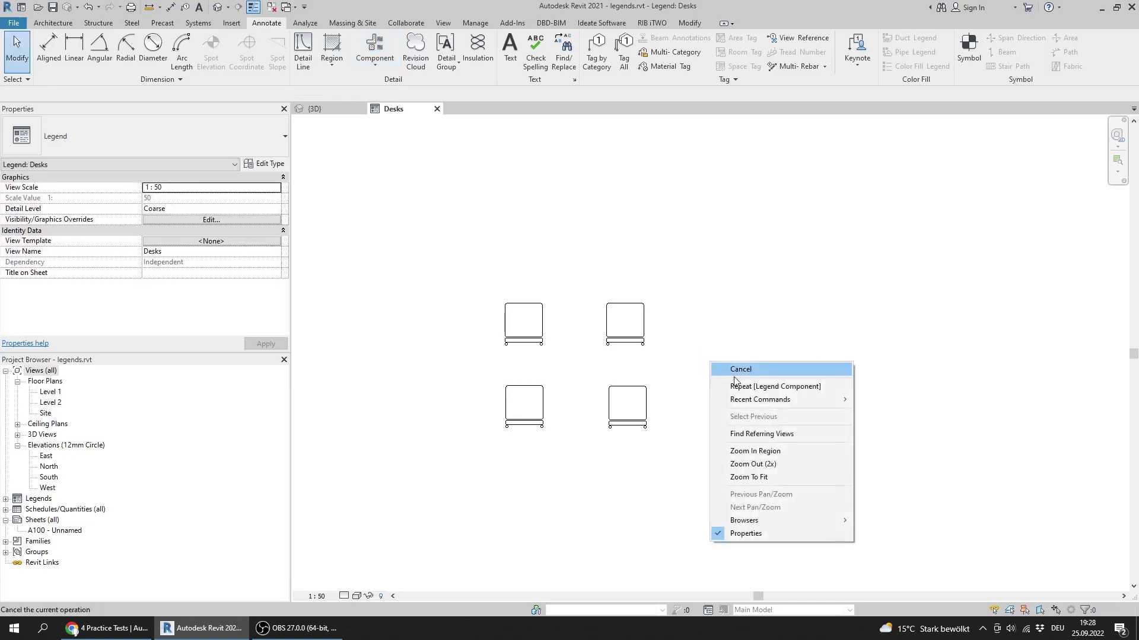
{"action": "left_click", "coordinate": [734, 371]}
{"action": "right_click", "coordinate": [682, 355]}
{"action": "left_click", "coordinate": [657, 339]}
- Set the upper-right chair's view to Elevation : Front and the upper-left chair's view to Elevation : Back
{"action": "left_click", "coordinate": [639, 344]}
{"action": "scroll", "coordinate": [600, 303], "scroll_direction": "up", "scroll_amount": 1}
{"action": "left_click", "coordinate": [364, 94]}
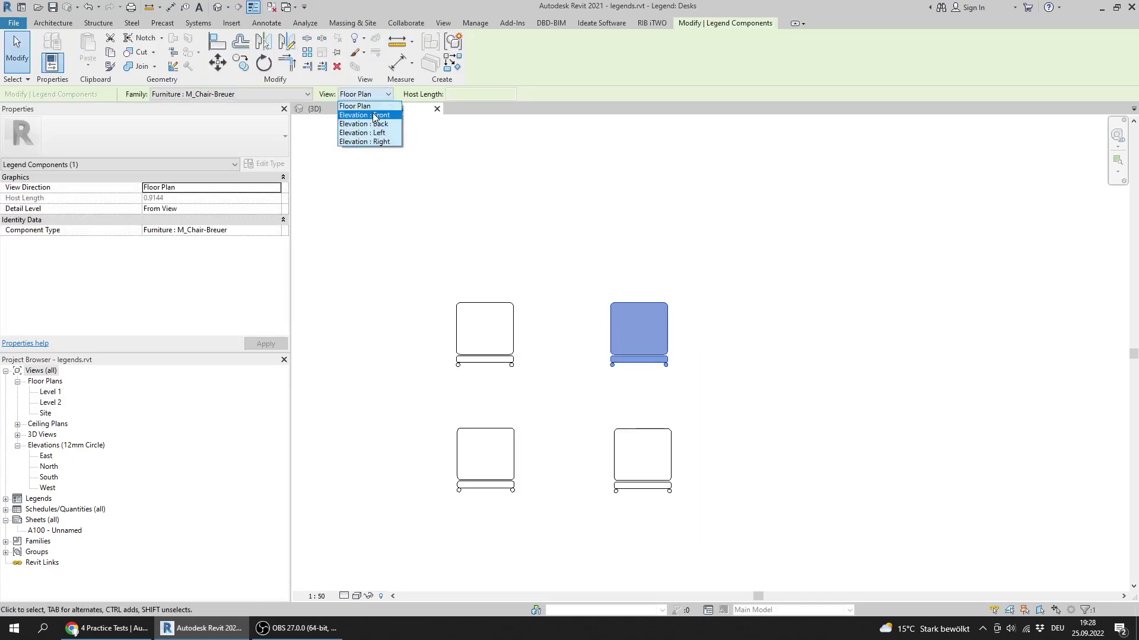
{"action": "left_click", "coordinate": [375, 116]}
{"action": "left_click", "coordinate": [471, 312]}
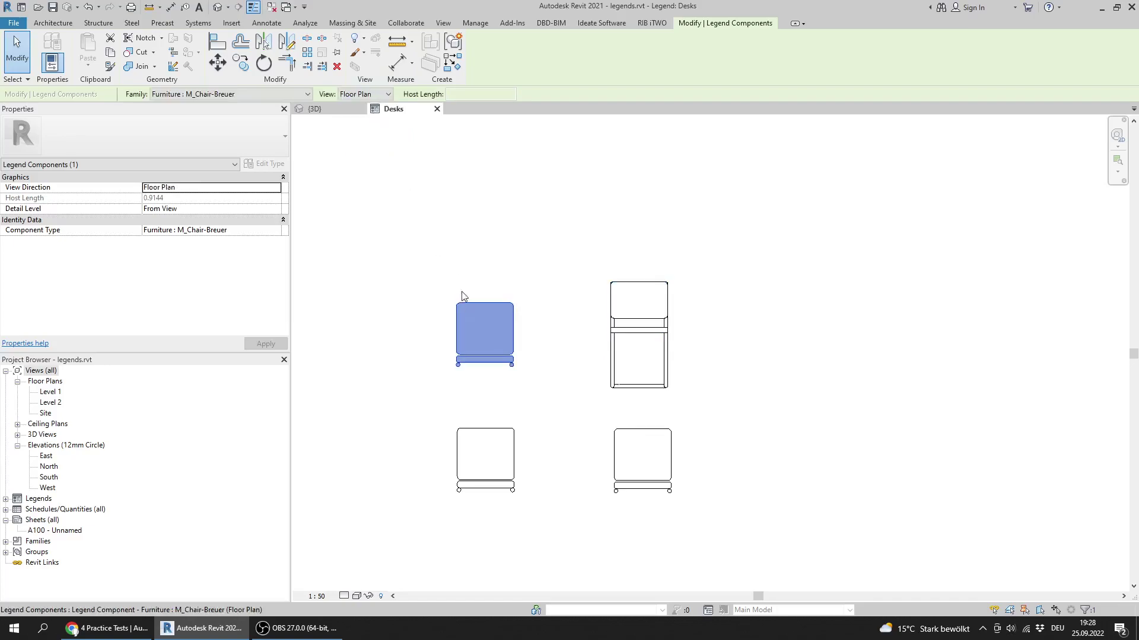
{"action": "left_click", "coordinate": [380, 94]}
{"action": "left_click", "coordinate": [375, 126]}
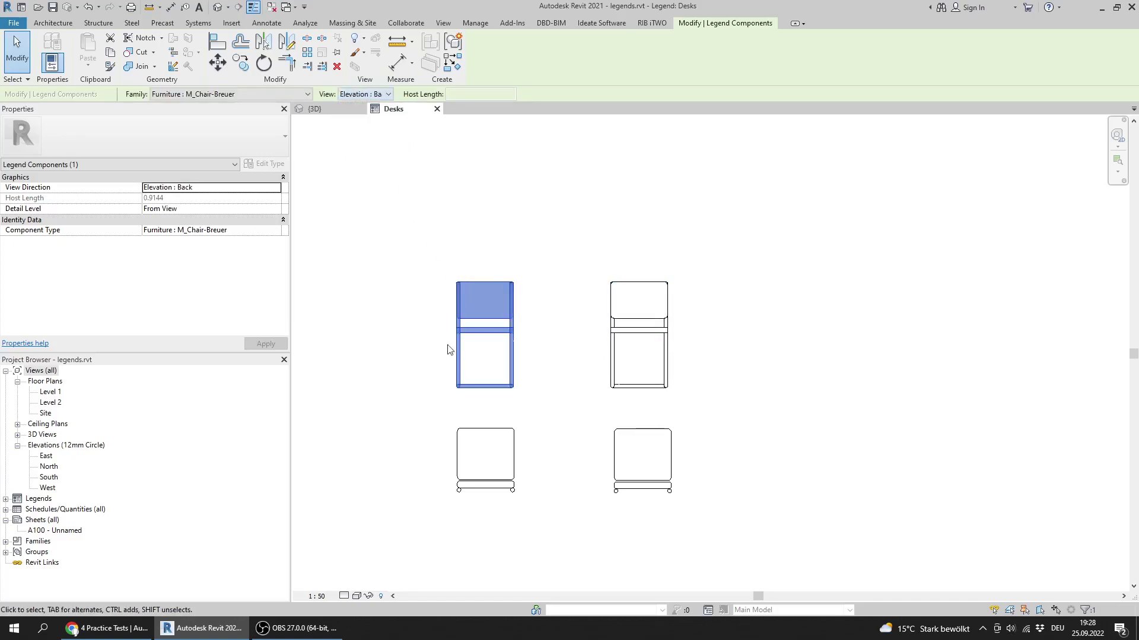
- Set the lower-left chair's view to Elevation : Left and the lower-right chair's view to Elevation : Right
{"action": "left_click", "coordinate": [497, 440]}
{"action": "left_click", "coordinate": [373, 95]}
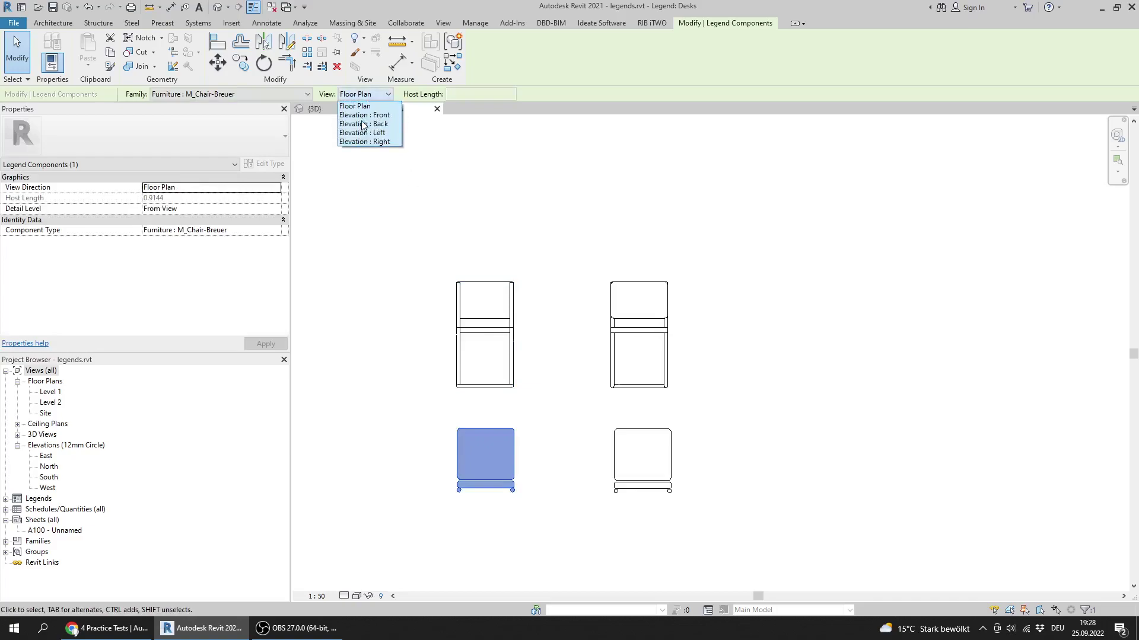
{"action": "left_click", "coordinate": [364, 133]}
{"action": "left_click", "coordinate": [620, 440]}
{"action": "left_click", "coordinate": [366, 96]}
{"action": "left_click", "coordinate": [382, 140]}
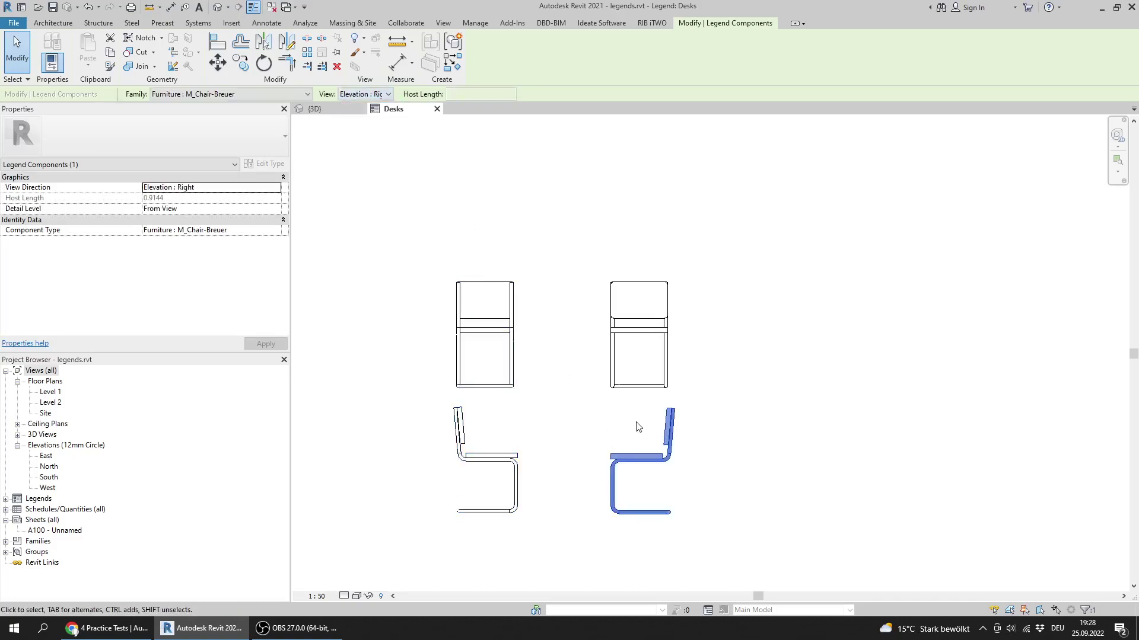
{"action": "left_click", "coordinate": [700, 424]}
{"action": "middle_click_drag", "start_coordinate": [652, 356], "coordinate": [639, 264]}
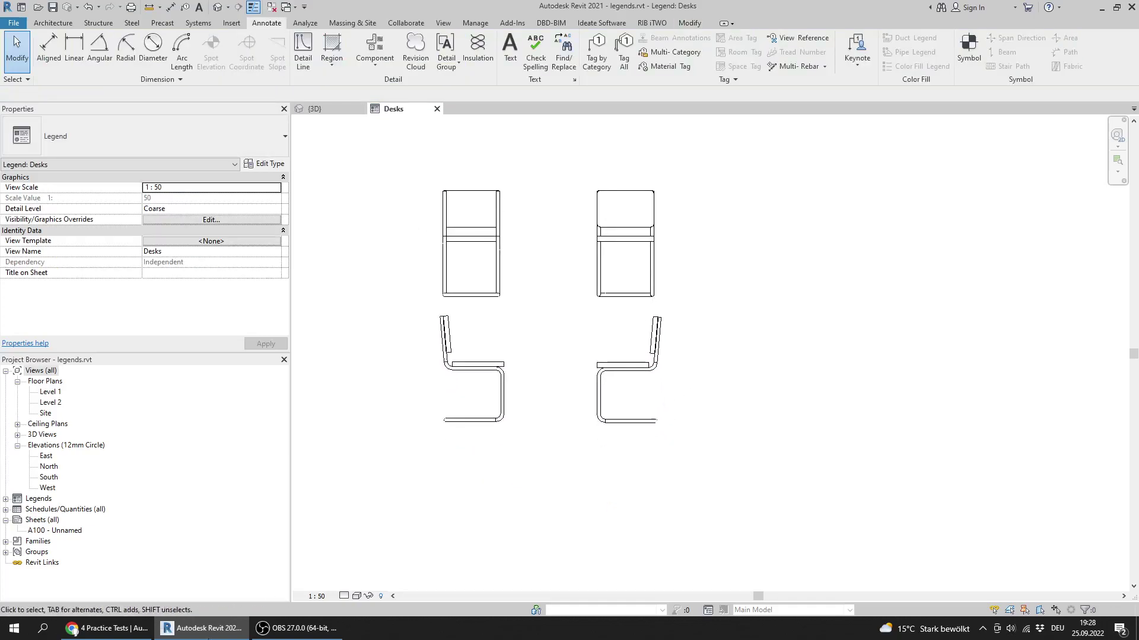
- Compare the browser's chair image with the Revit legend views, then answer question 8 with Elevation :Left and advance to the next question
{"action": "left_click", "coordinate": [106, 629]}
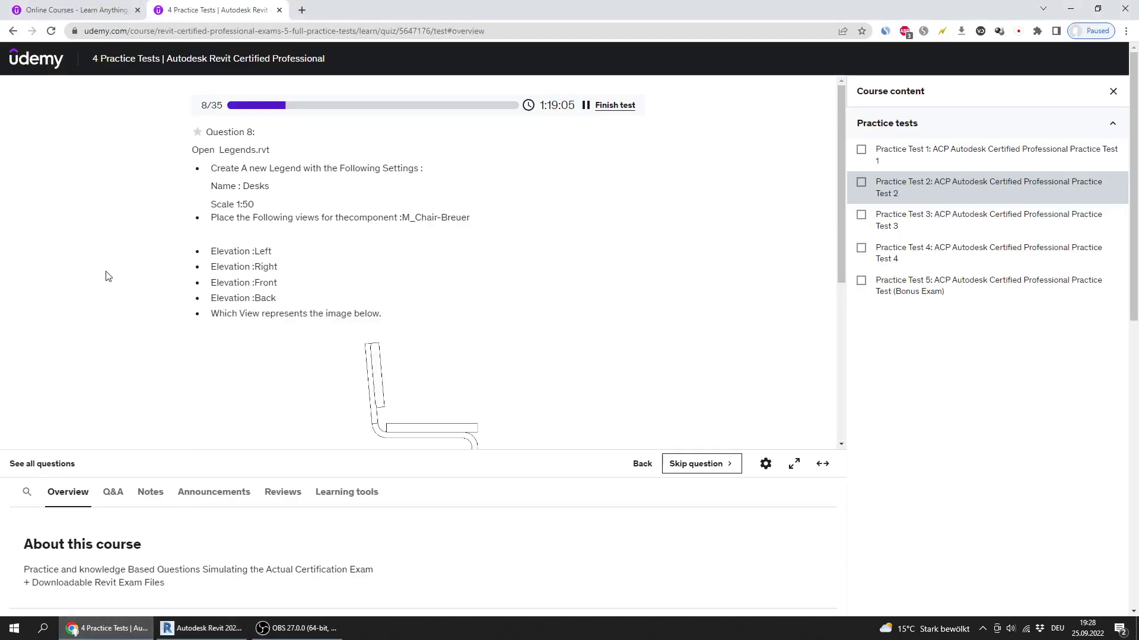
{"action": "scroll", "coordinate": [108, 276], "scroll_direction": "down", "scroll_amount": 4}
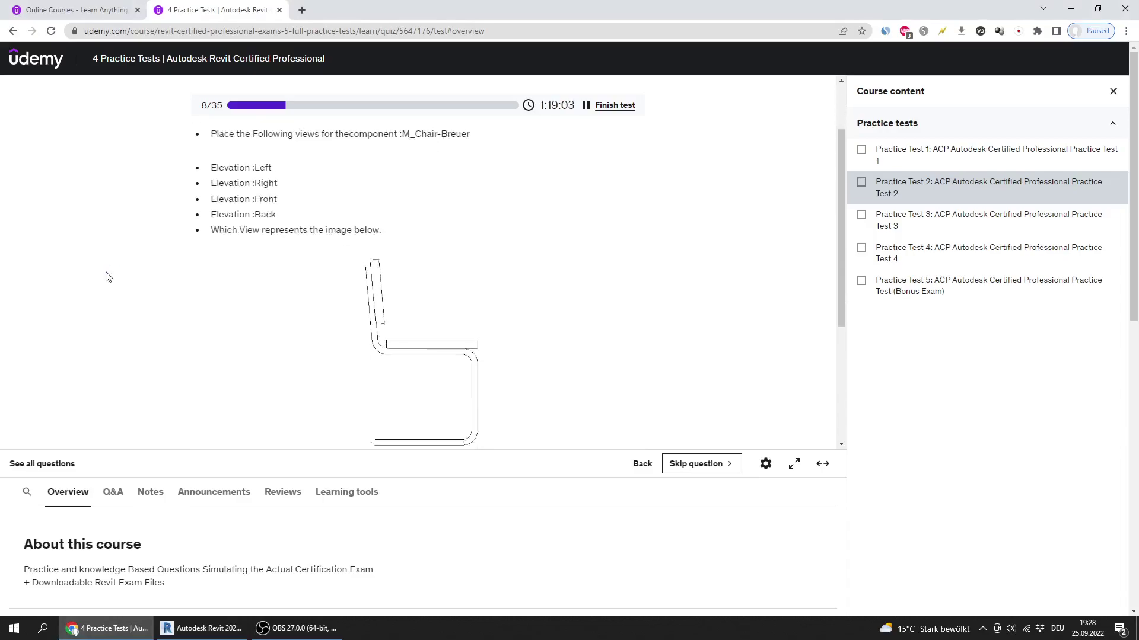
{"action": "scroll", "coordinate": [264, 267], "scroll_direction": "up", "scroll_amount": 2}
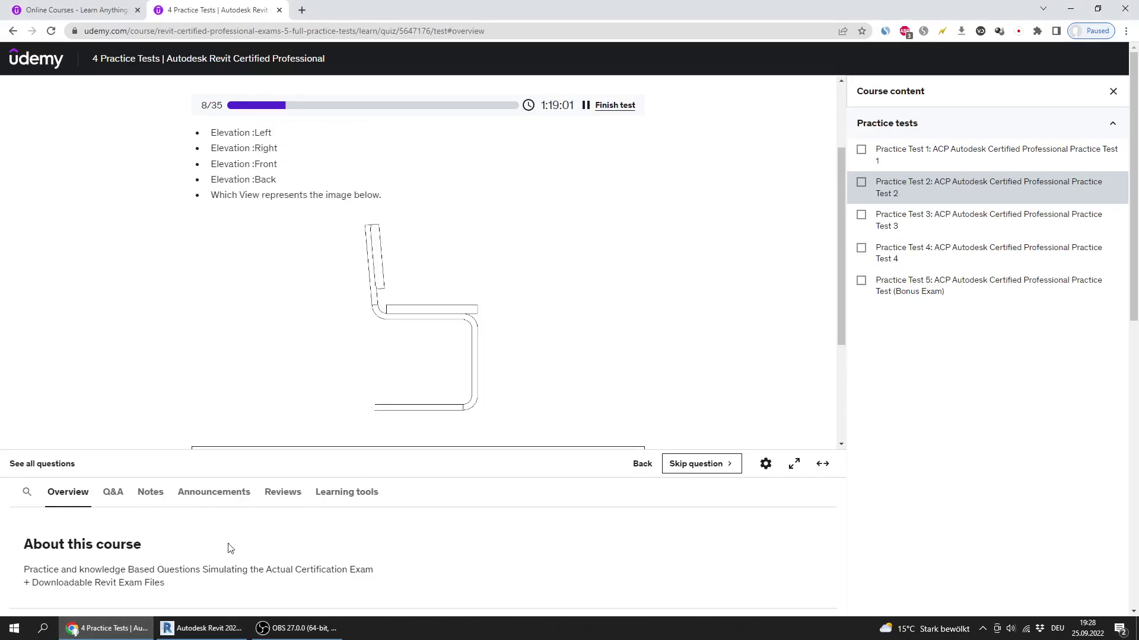
{"action": "left_click", "coordinate": [202, 628]}
{"action": "left_click", "coordinate": [487, 378]}
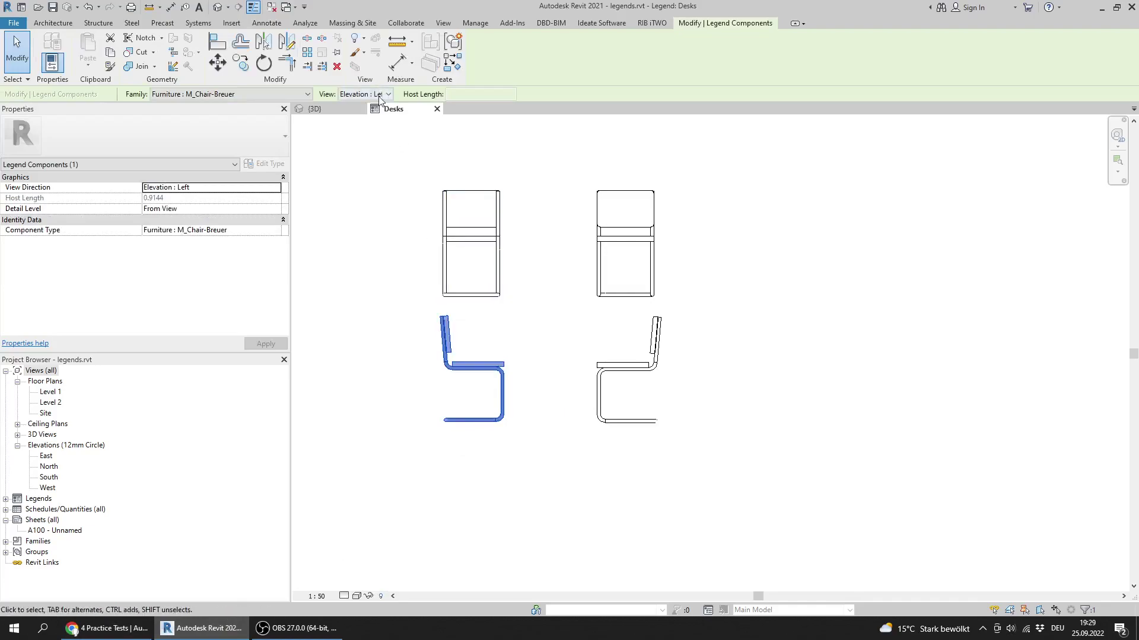
{"action": "left_click", "coordinate": [106, 629]}
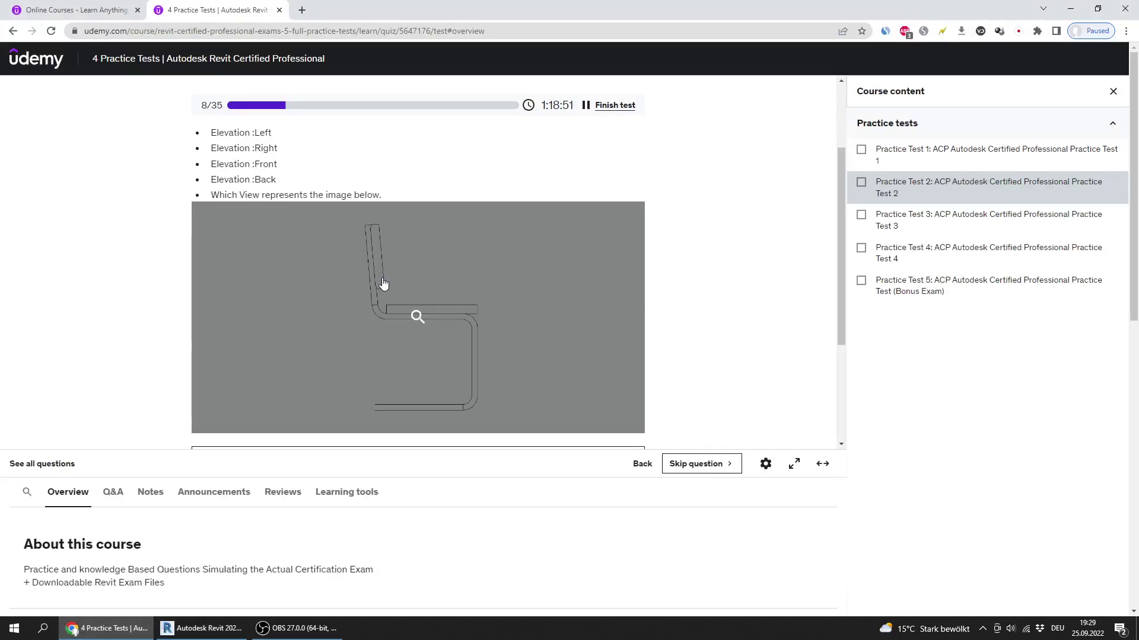
{"action": "scroll", "coordinate": [688, 335], "scroll_direction": "down", "scroll_amount": 3}
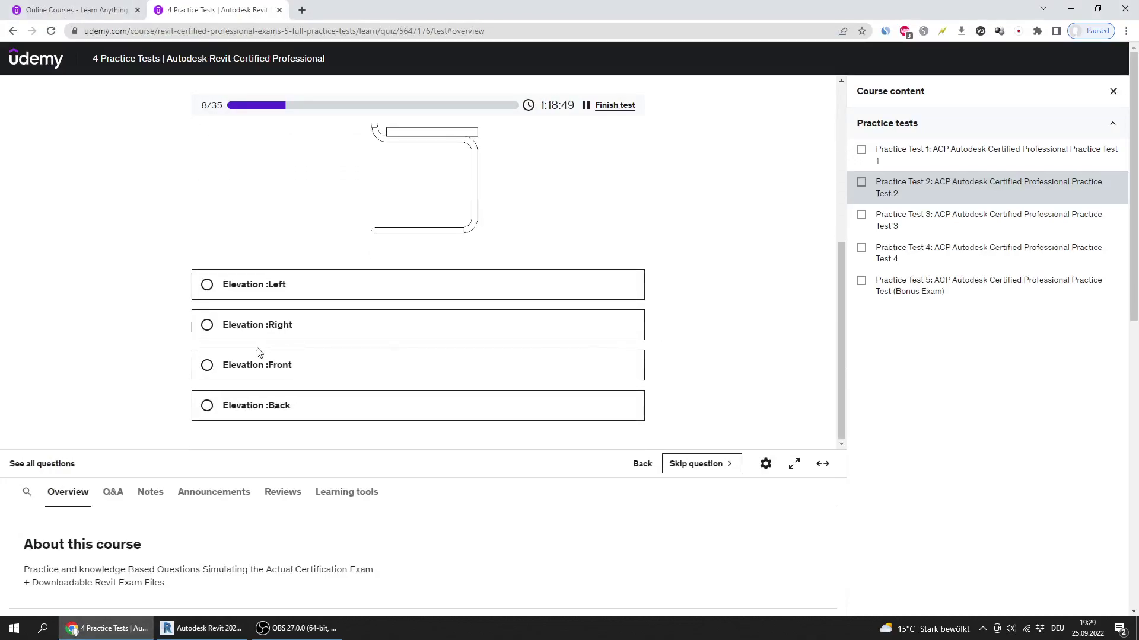
{"action": "left_click", "coordinate": [274, 284]}
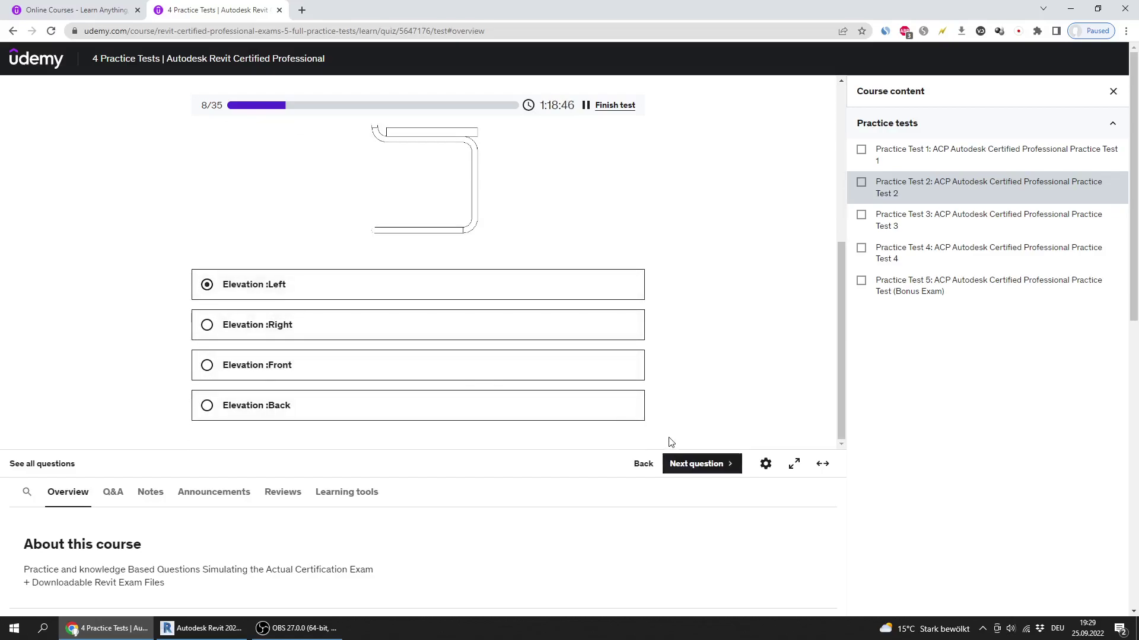
{"action": "left_click", "coordinate": [691, 464]}
{"action": "left_click", "coordinate": [299, 628]}
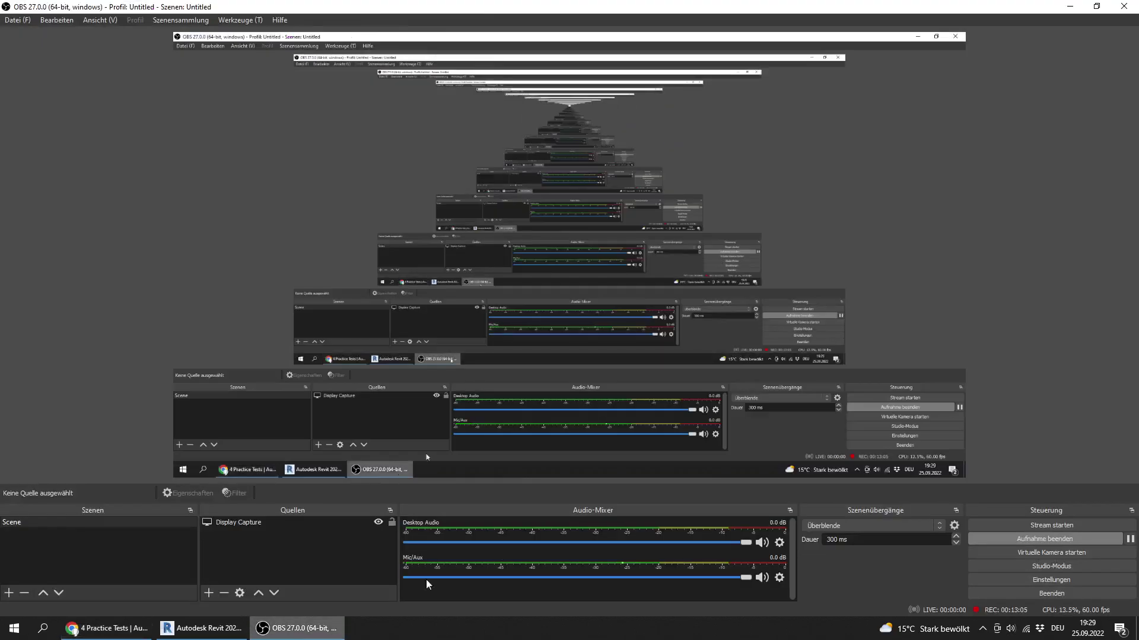